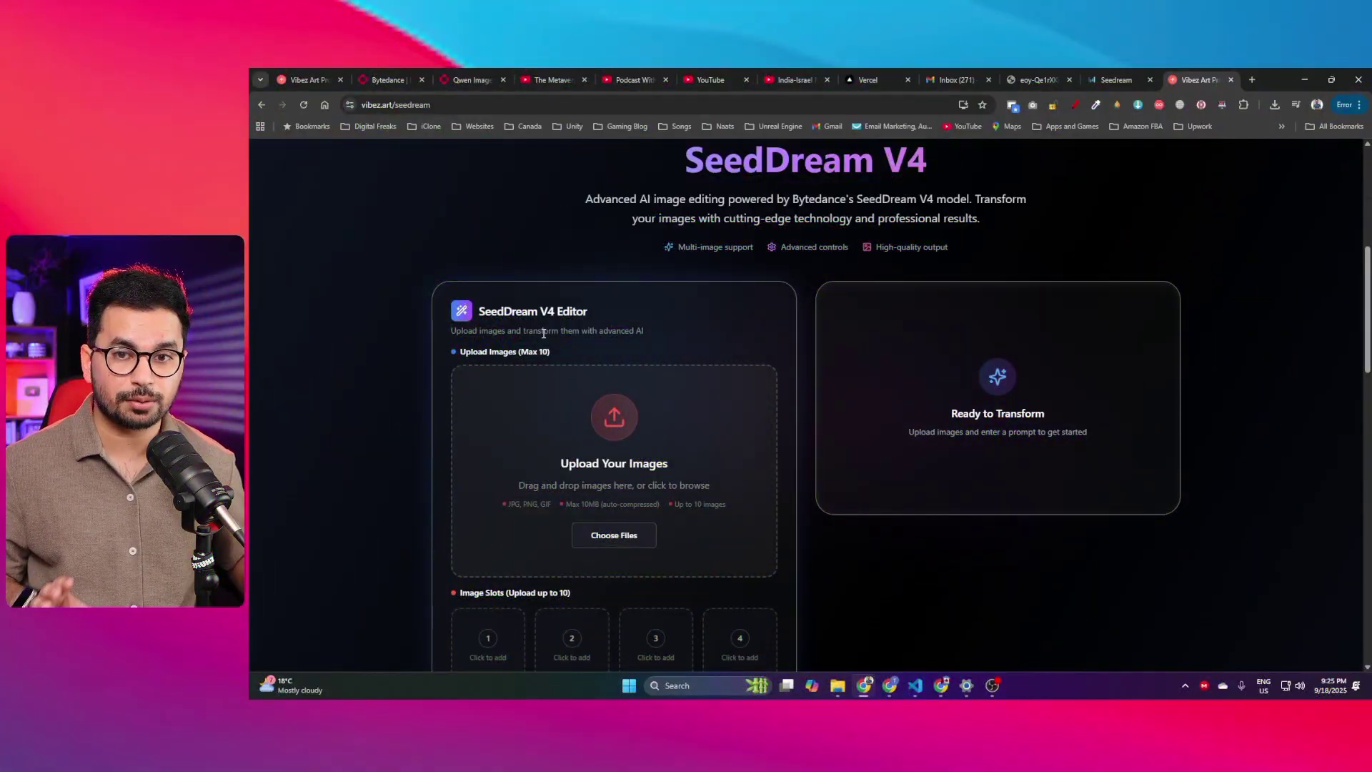
scroll(584, 359, "down", 3)
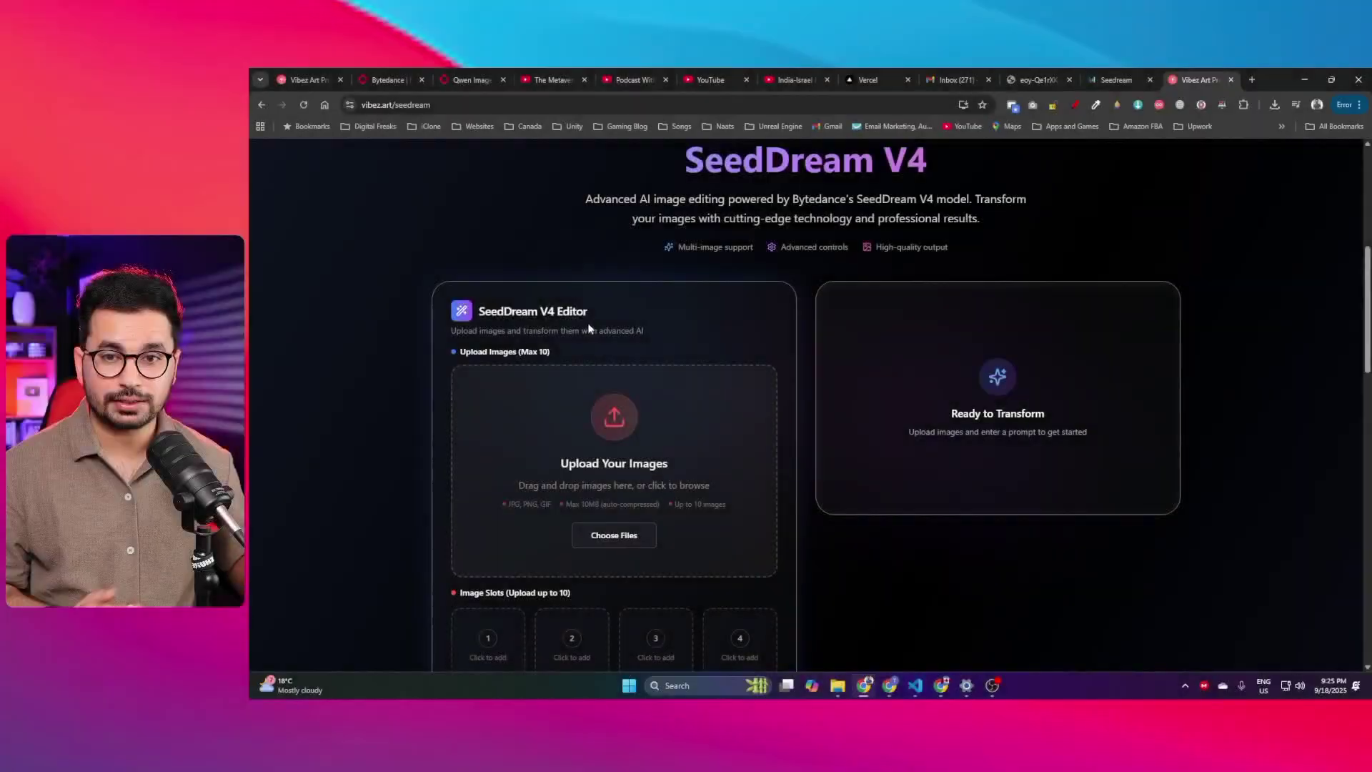
scroll(671, 327, "down", 4)
scroll(671, 328, "down", 4)
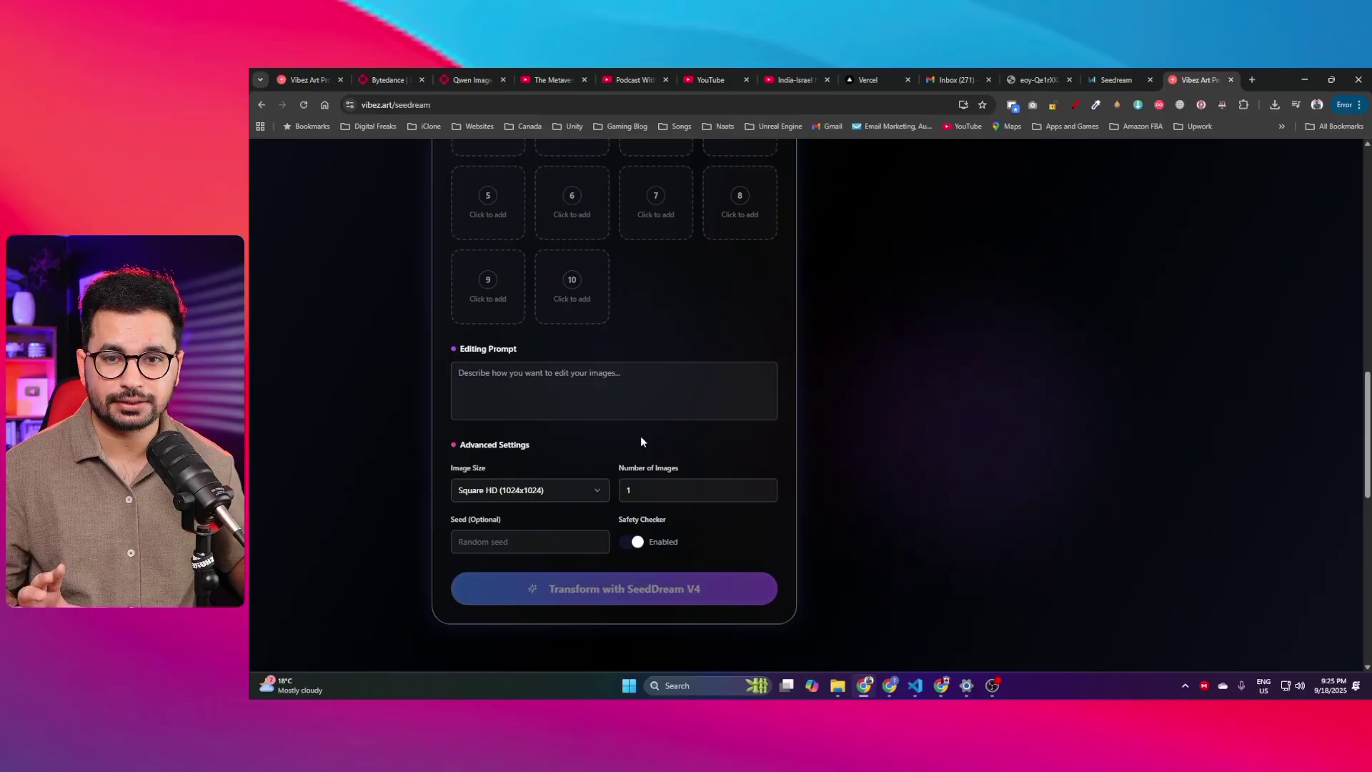
left_click(613, 394)
scroll(846, 483, "up", 7)
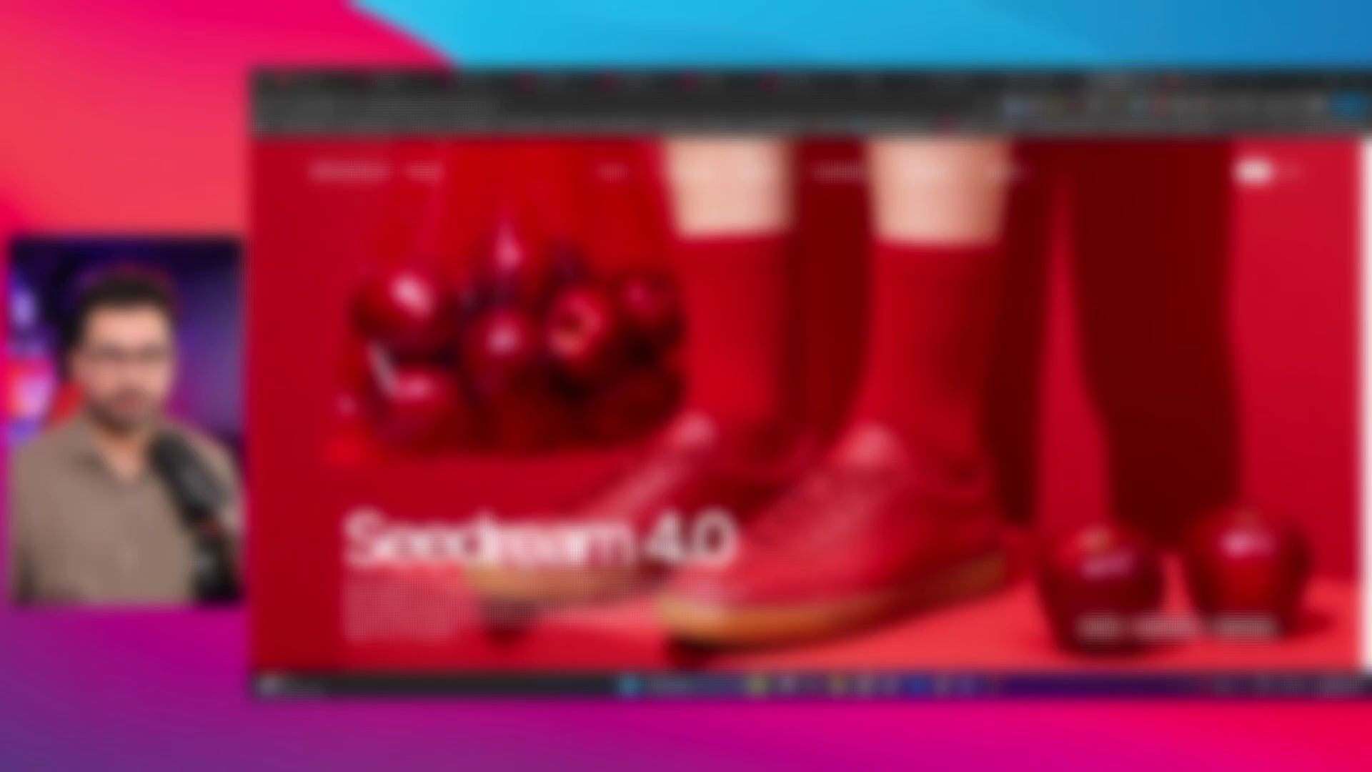
Step: Scroll to the Batch Input & Output example and enlarge the runner image with its sports-advertisement prompt
scroll(617, 340, "down", 3)
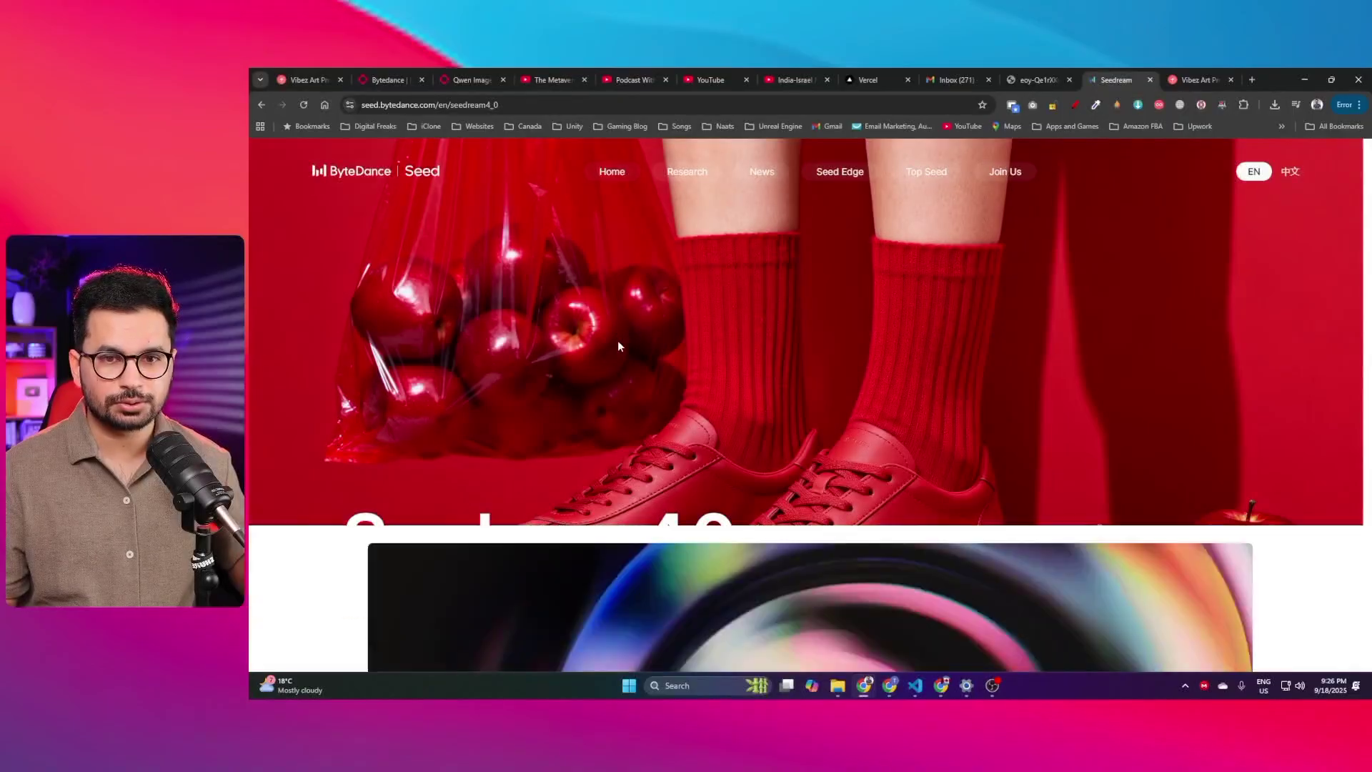
scroll(639, 330, "up", 3)
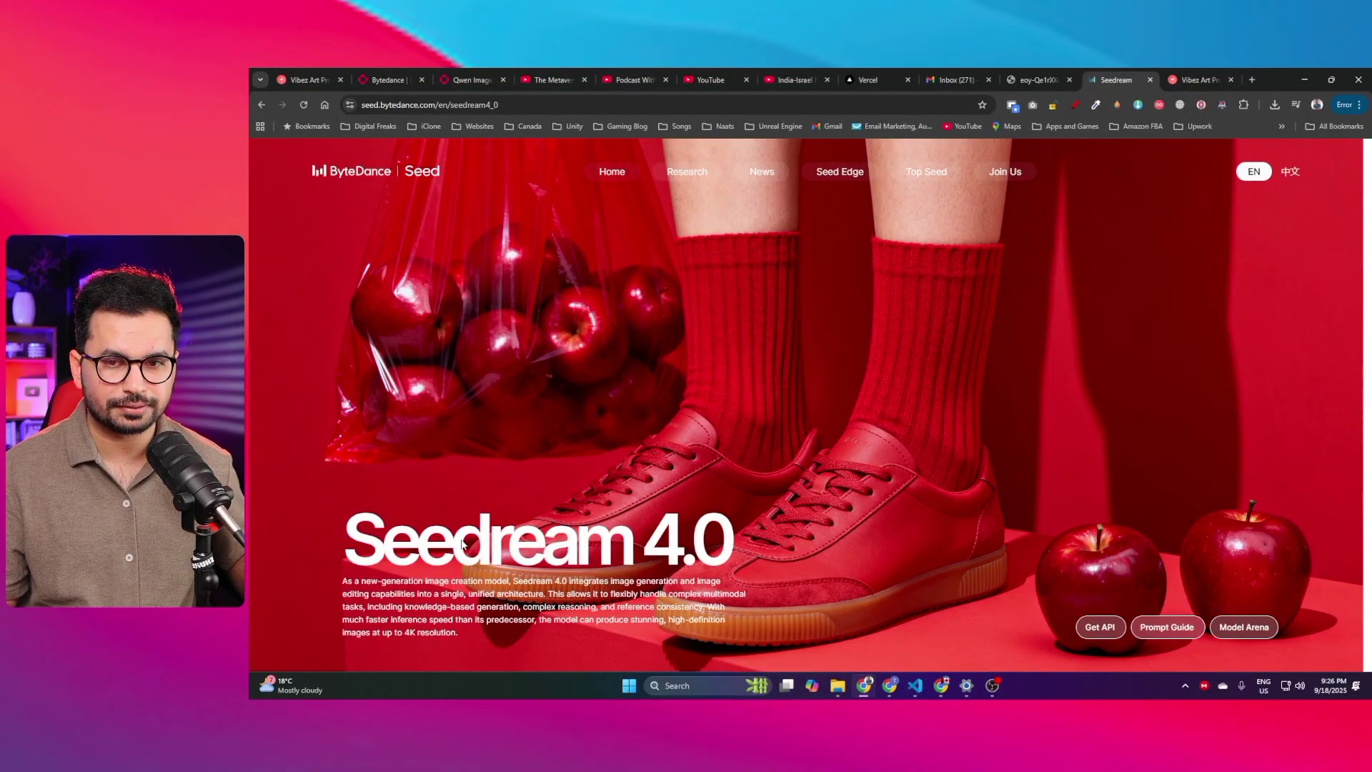
scroll(520, 556, "down", 10)
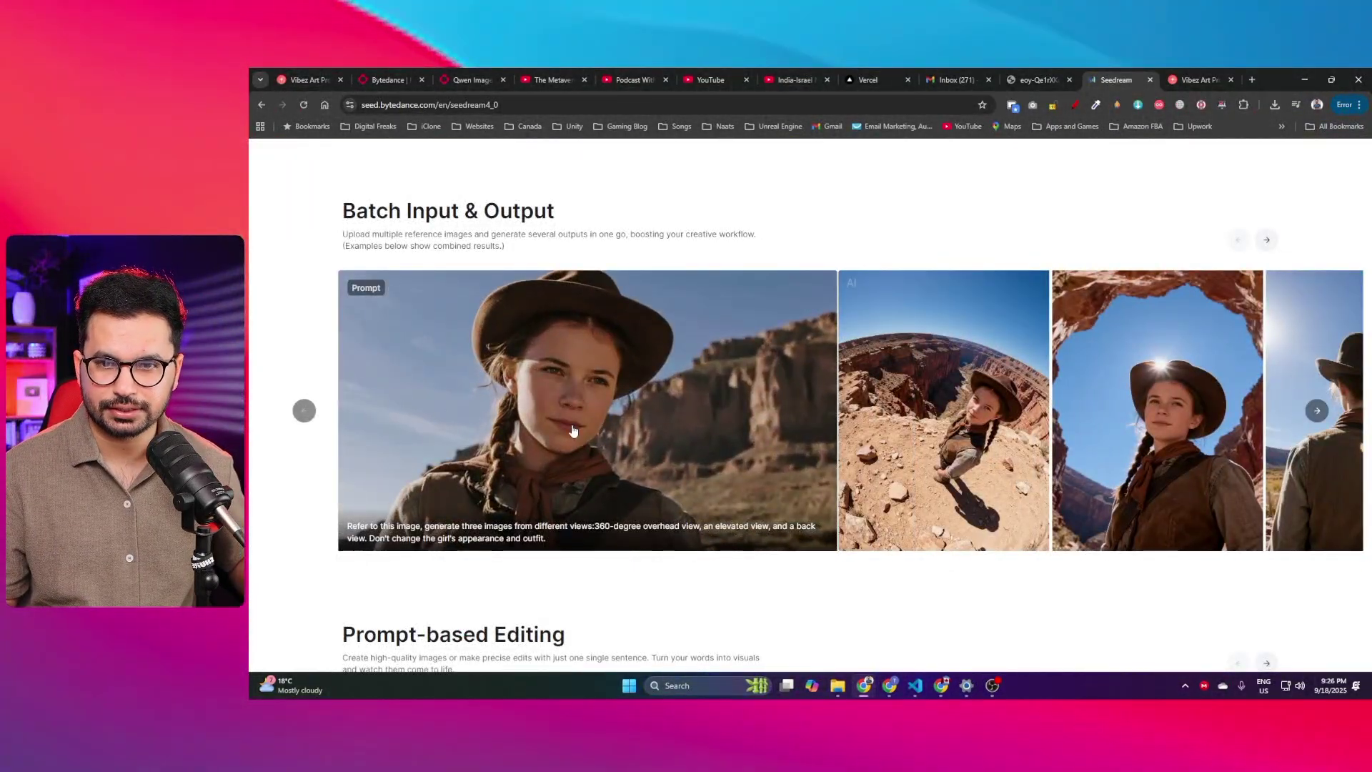
left_click(569, 403)
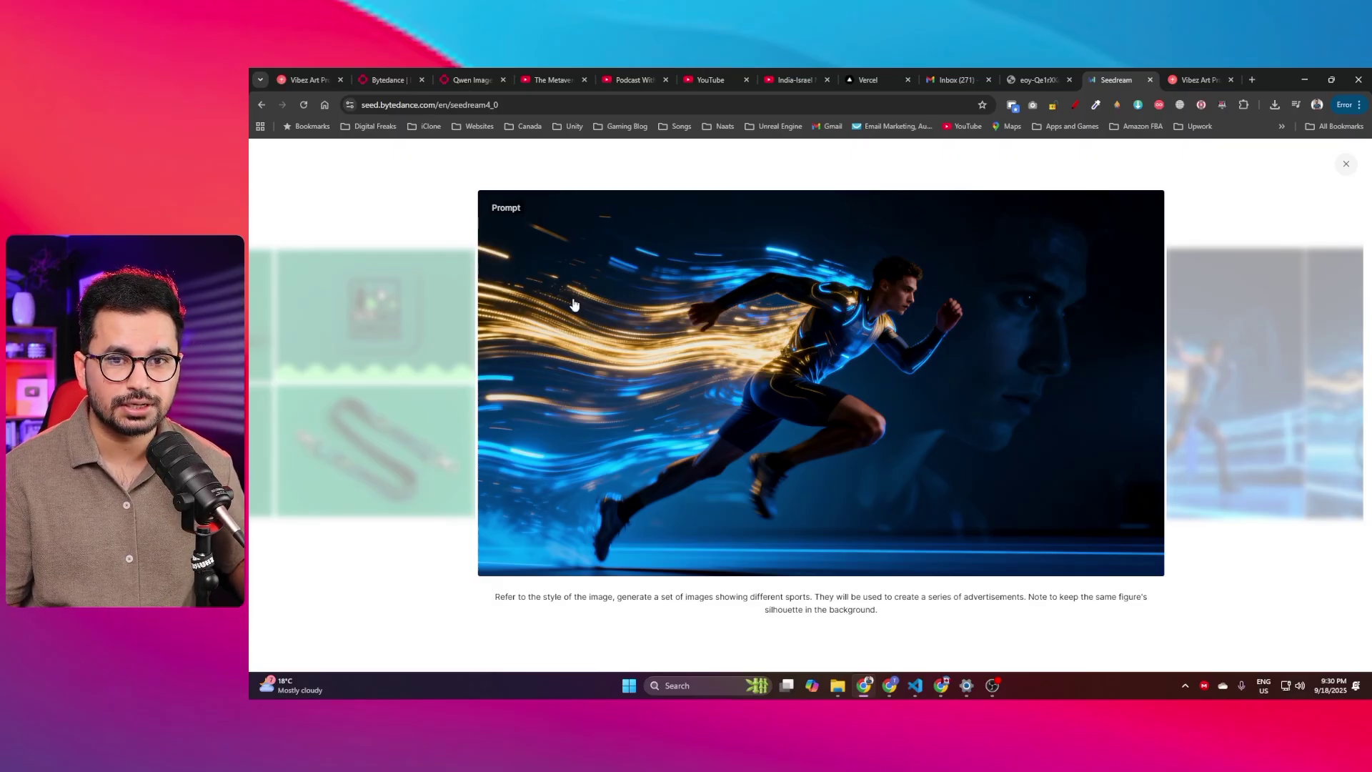
Step: Browse the gallery past the sports triptych and reference grid to the supermodel-on-motorcycle desert image
left_click_drag(1029, 413, 564, 392)
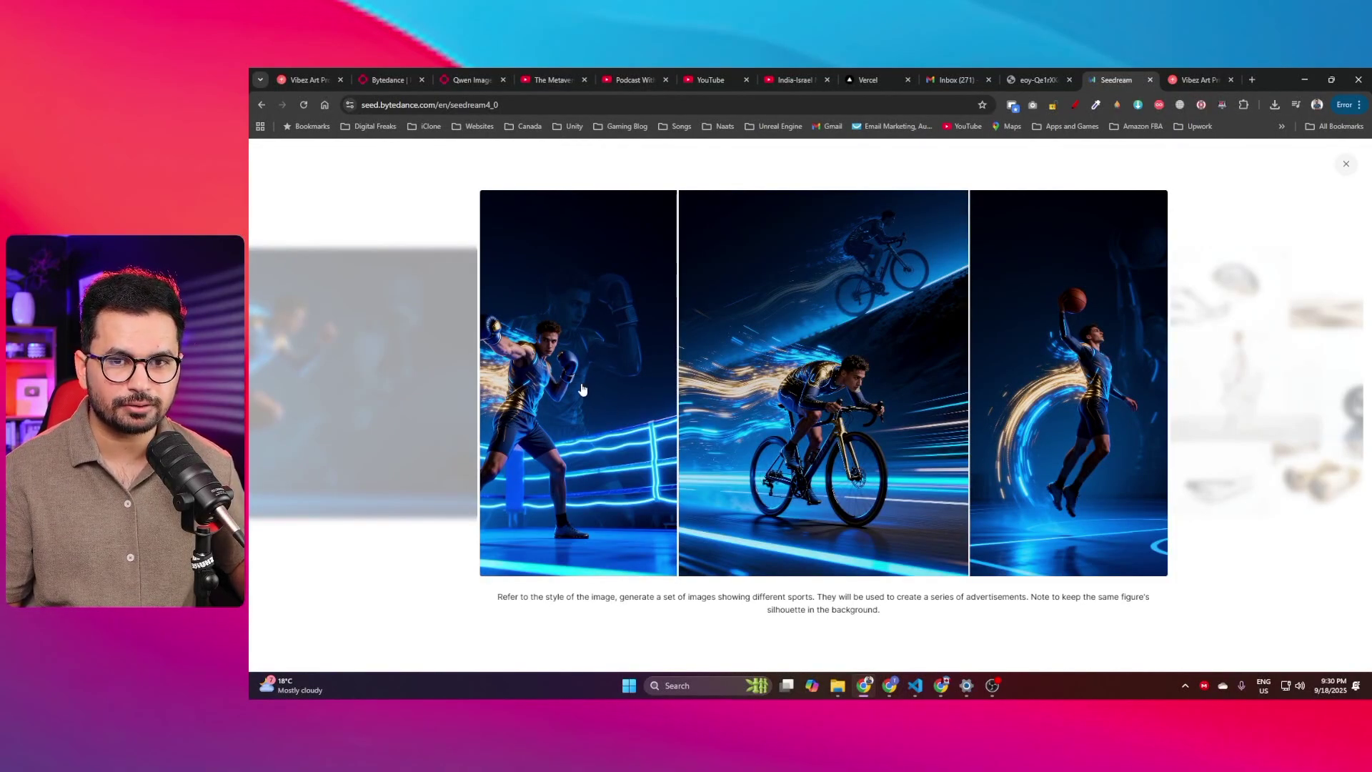
left_click_drag(582, 388, 748, 395)
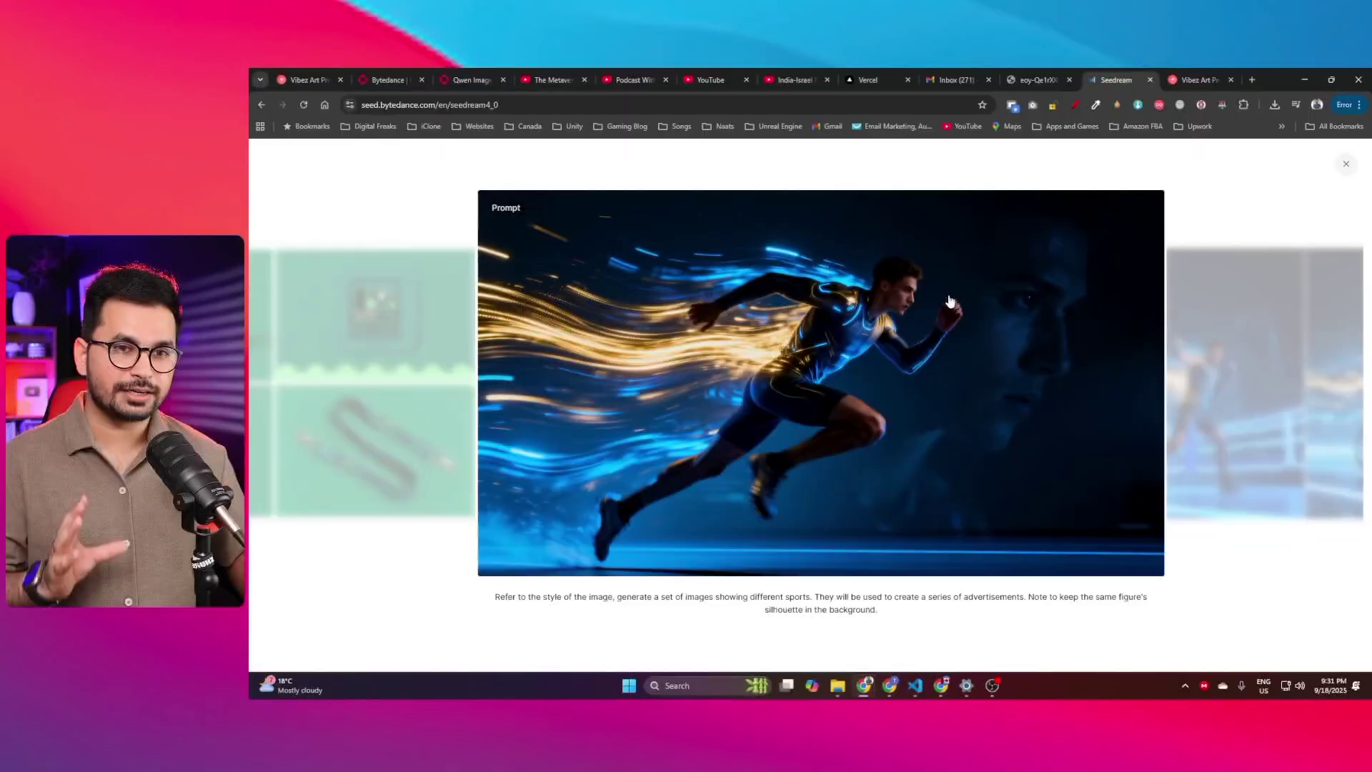
left_click_drag(951, 300, 679, 300)
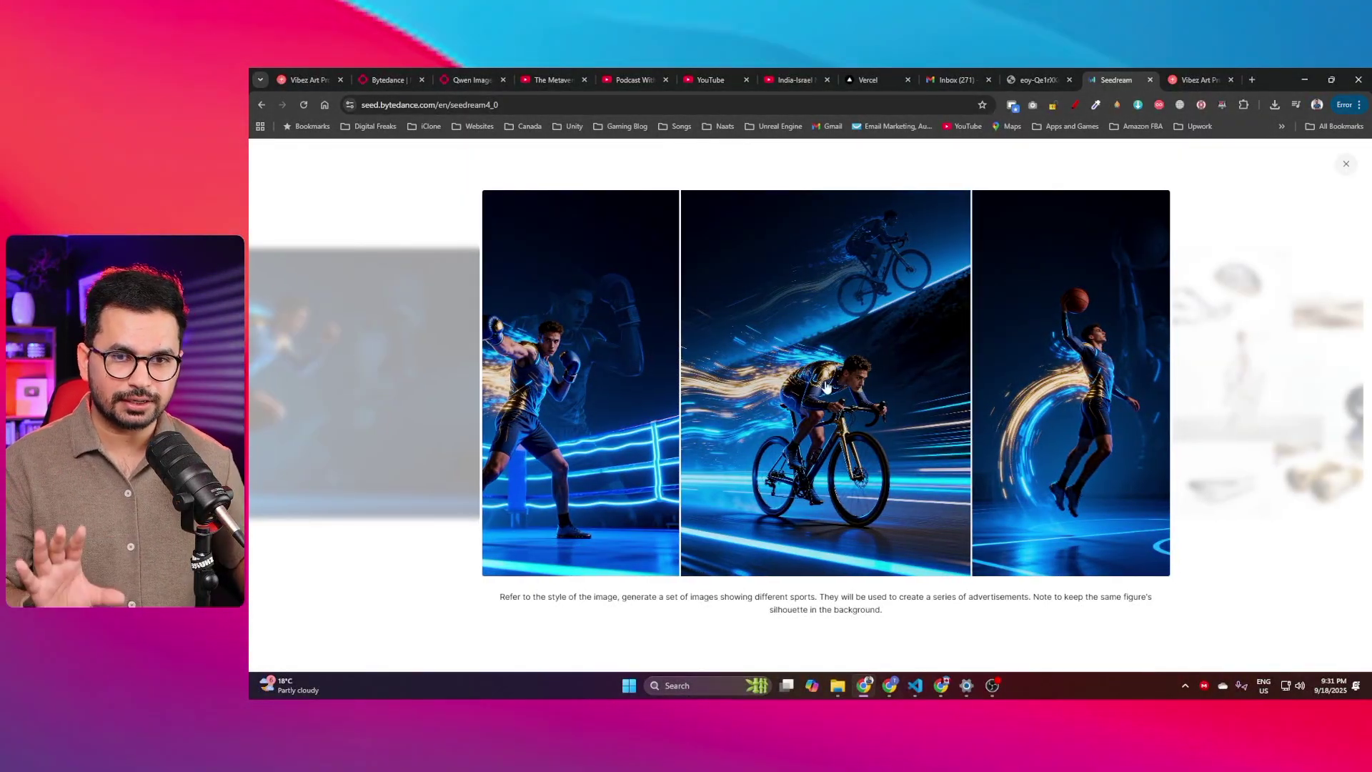
left_click_drag(920, 432, 629, 400)
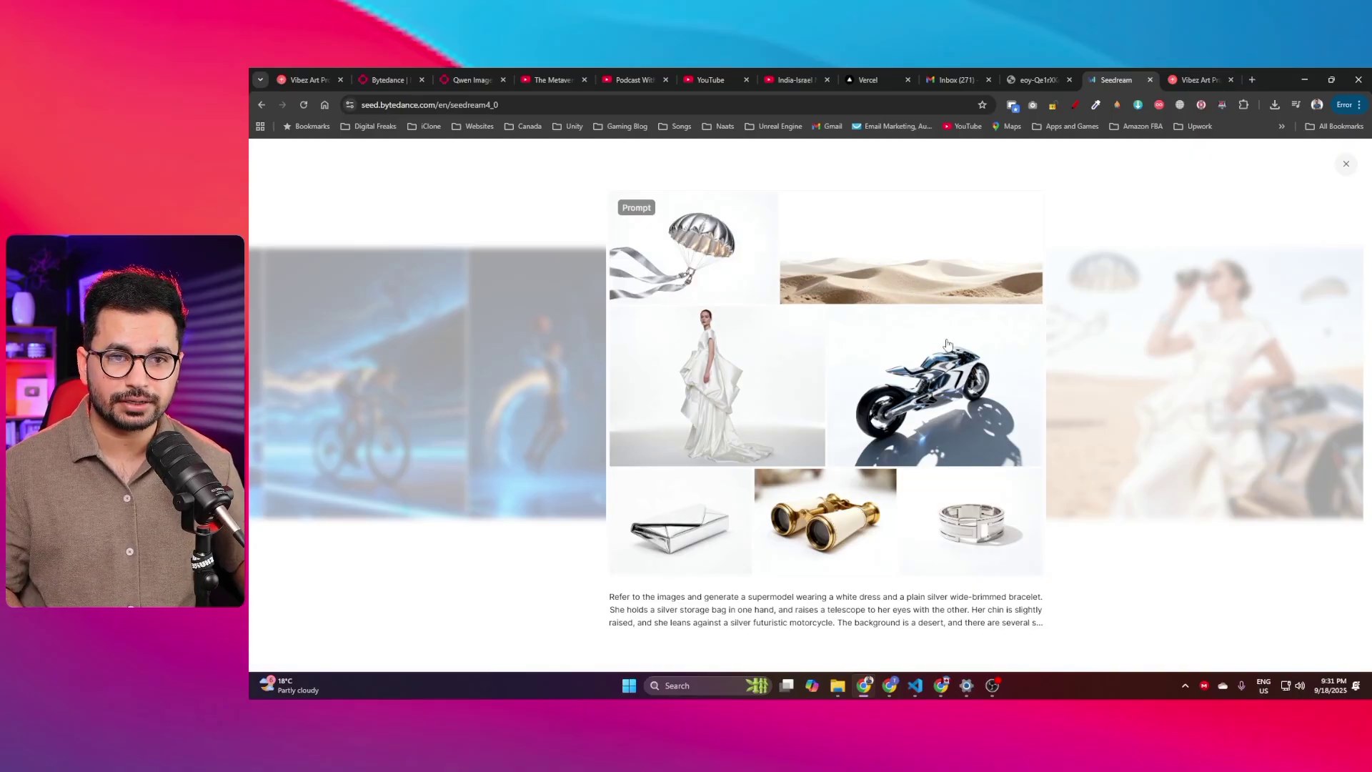
left_click_drag(947, 344, 539, 331)
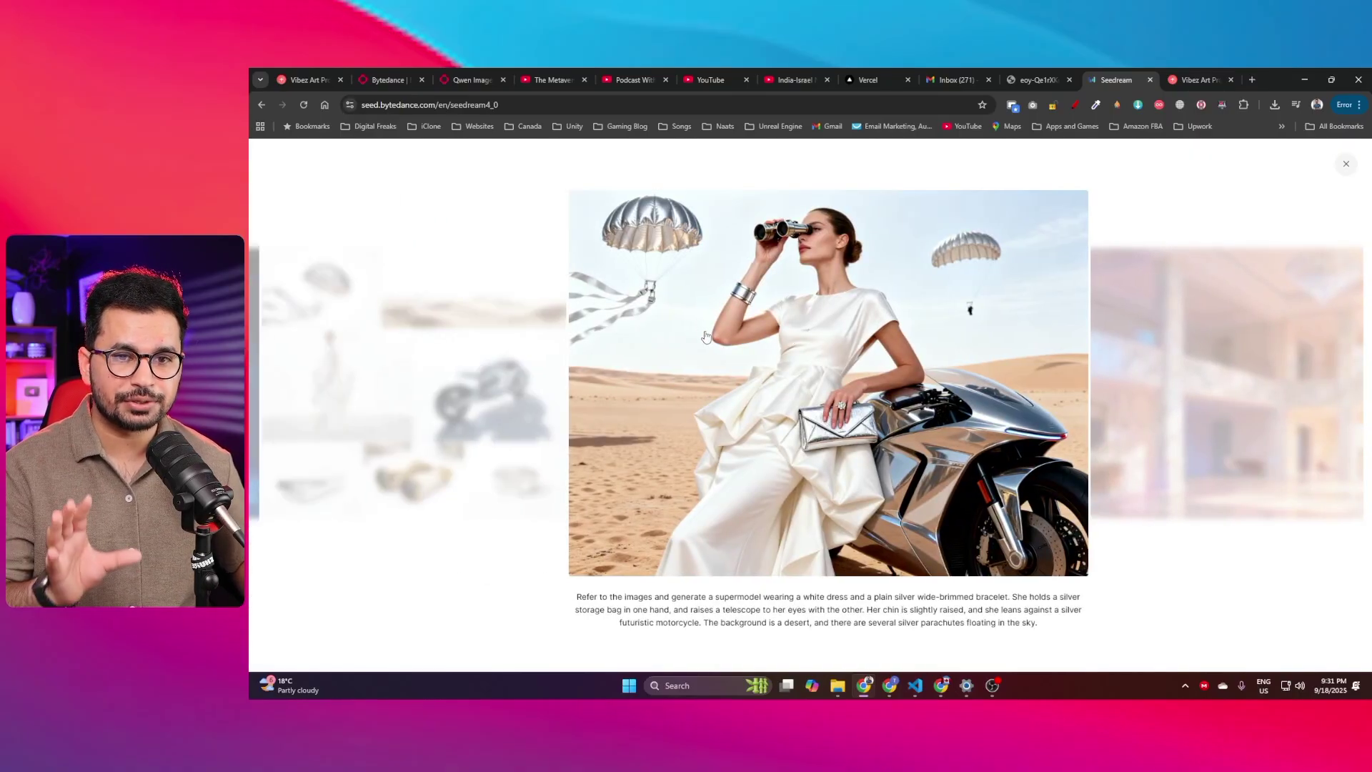
left_click_drag(702, 336, 897, 287)
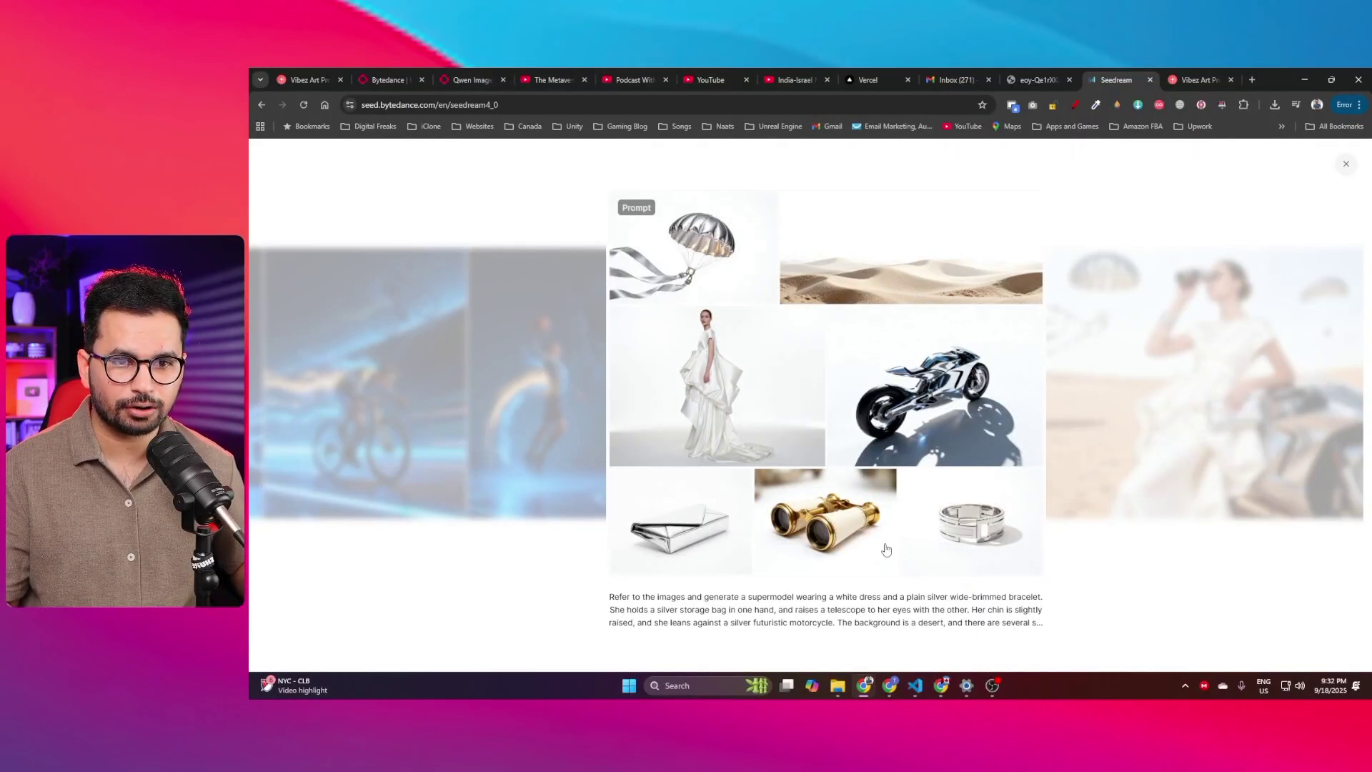
left_click_drag(976, 547, 896, 396)
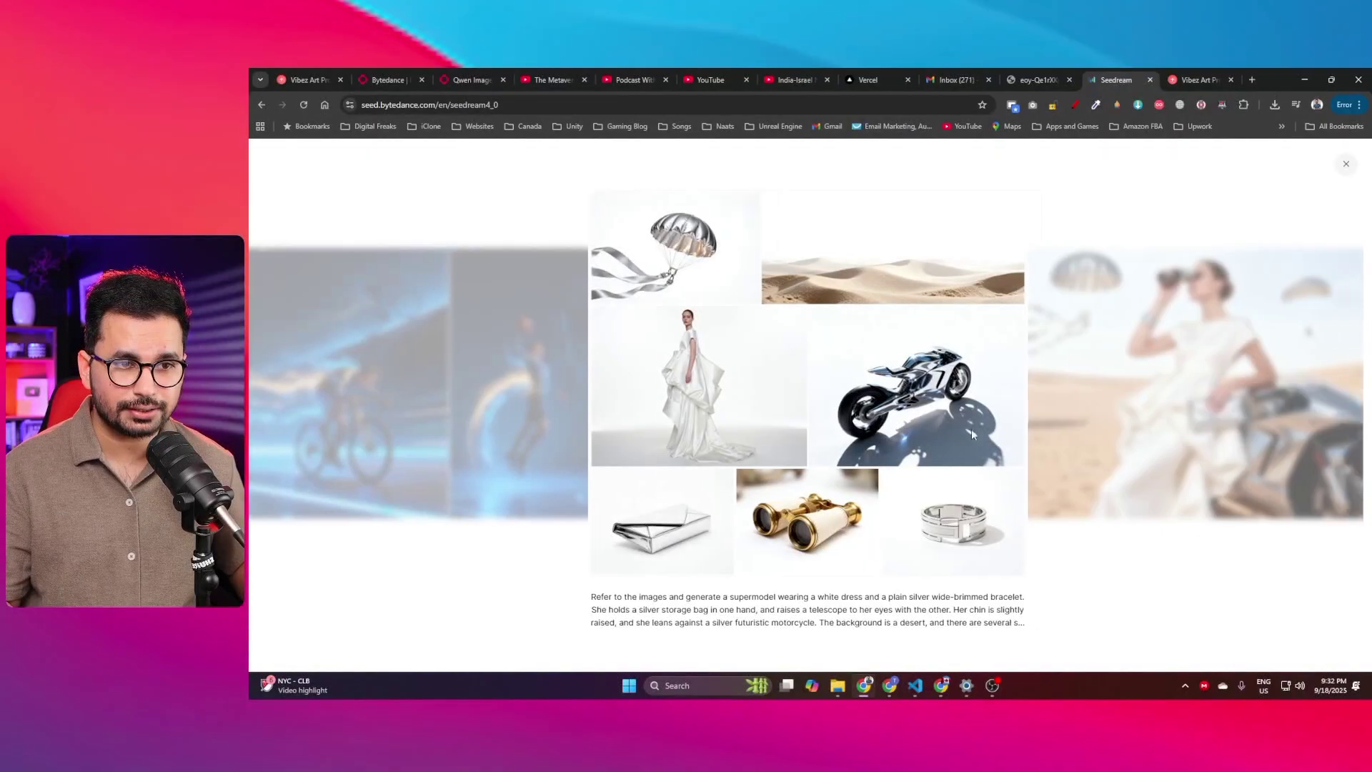
left_click_drag(971, 429, 972, 423)
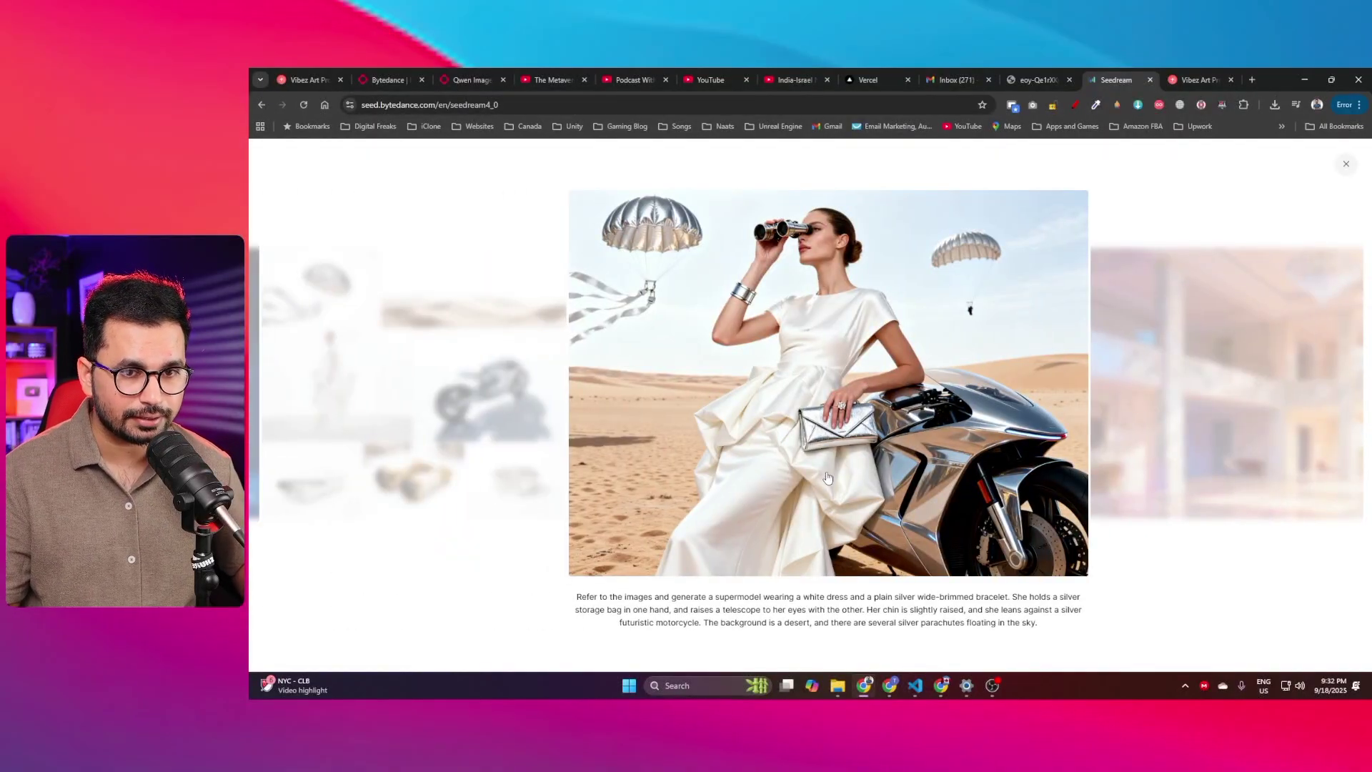
left_click_drag(711, 484, 964, 464)
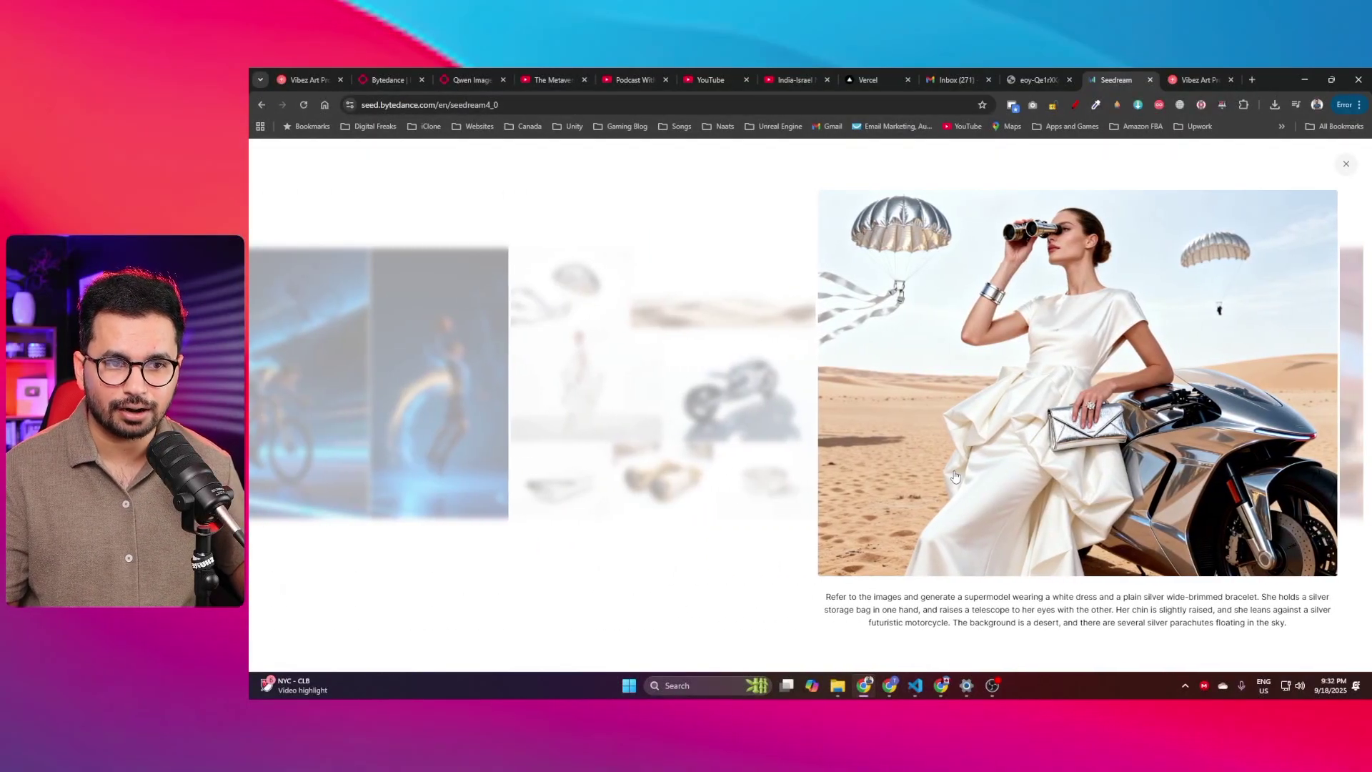
left_click_drag(1027, 433, 895, 411)
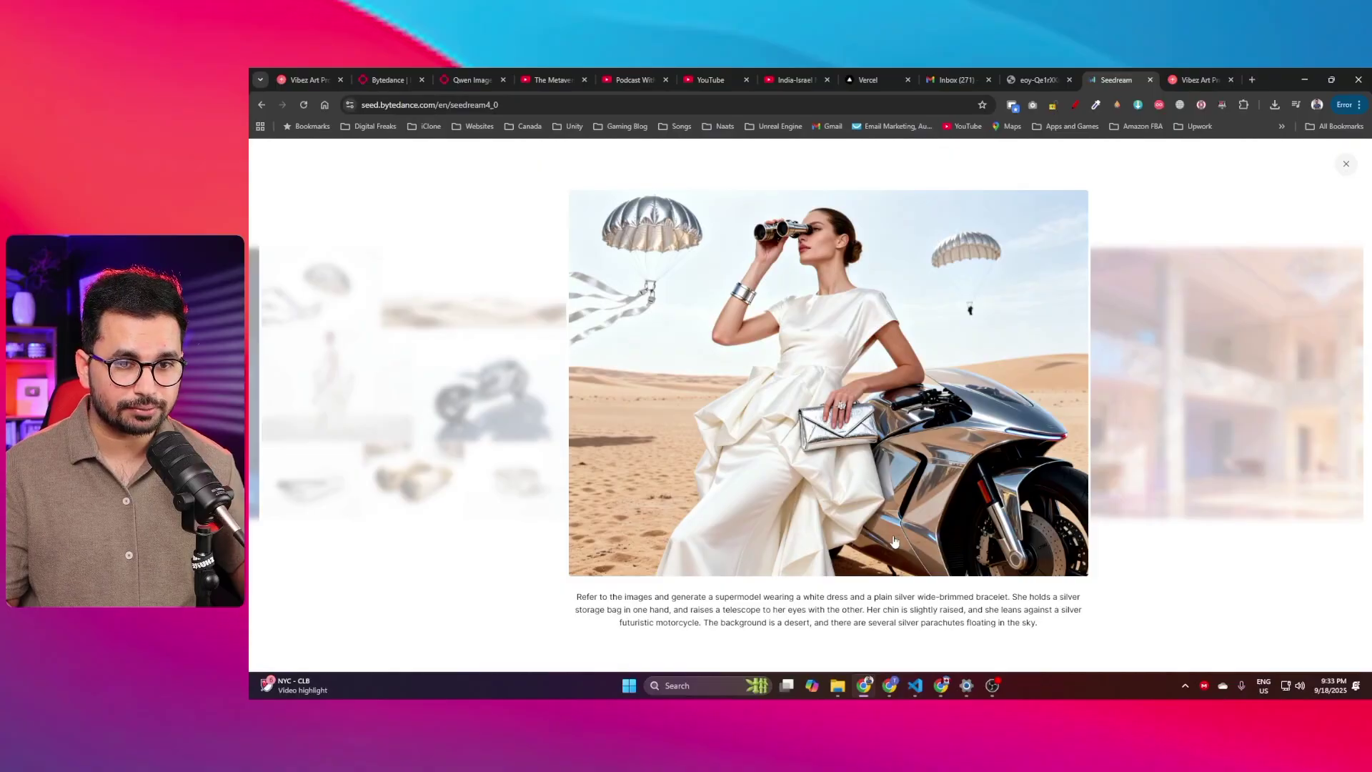
Step: Return to the Vibez Art tab showing the SeedDream V4 Editor
scroll(783, 458, "right", 3)
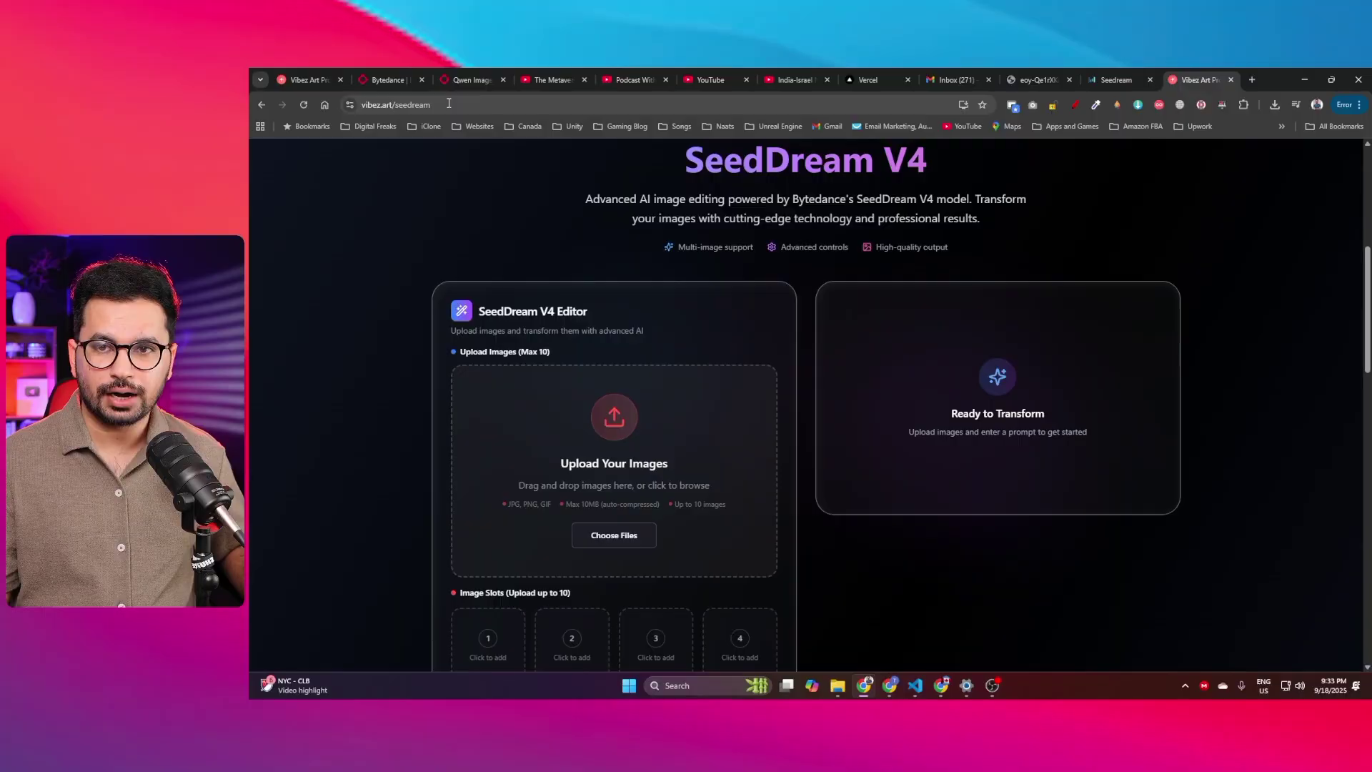
Step: Drag six images from the Seedream folder into the editor's upload area, filling 6/10 slots
left_click(358, 105)
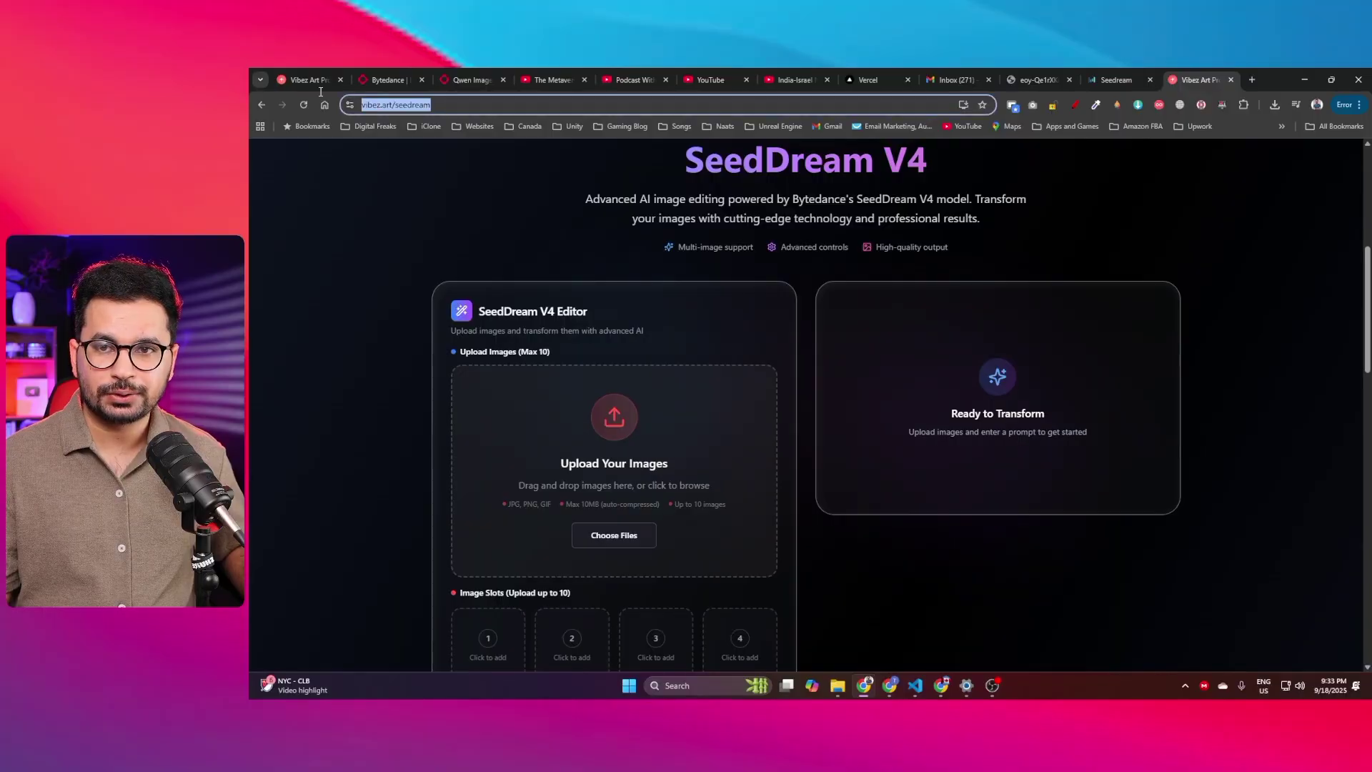
left_click(376, 230)
scroll(483, 268, "up", 5)
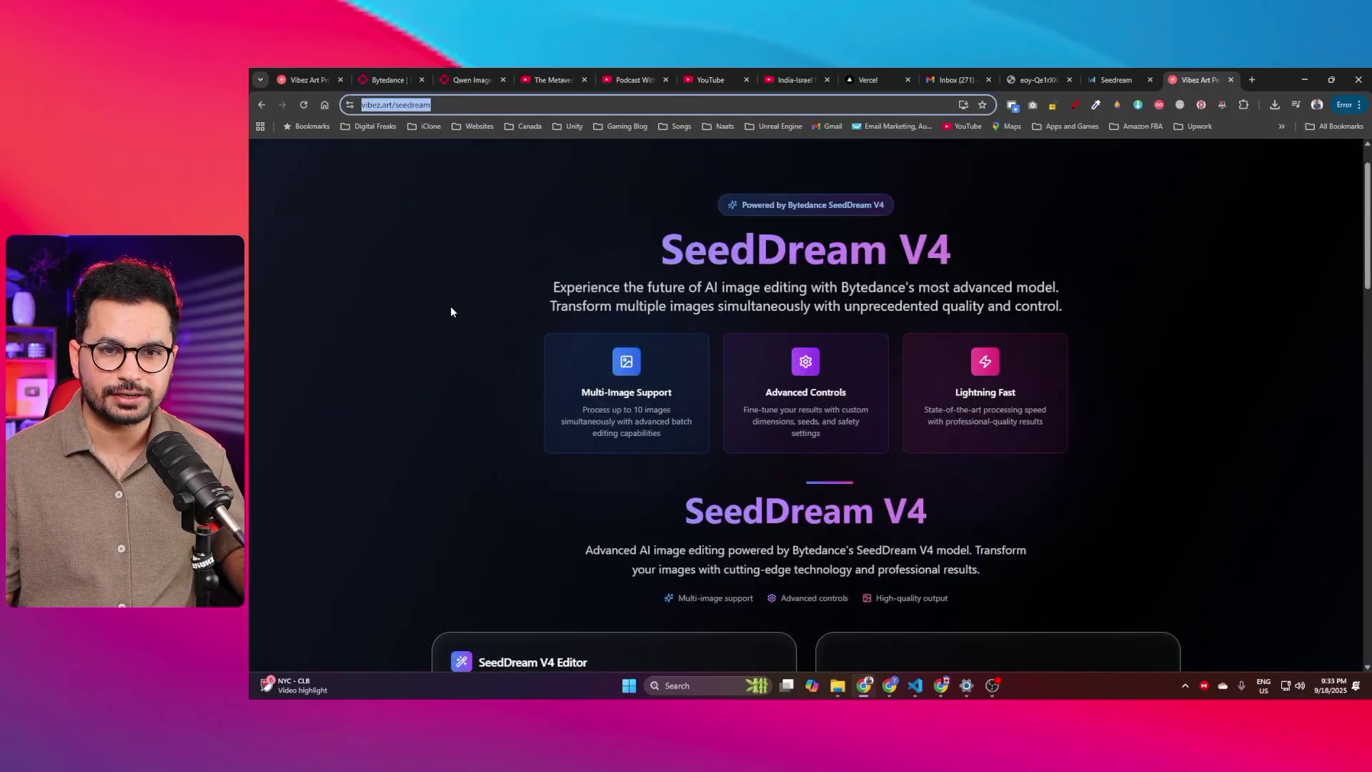
scroll(555, 260, "down", 10)
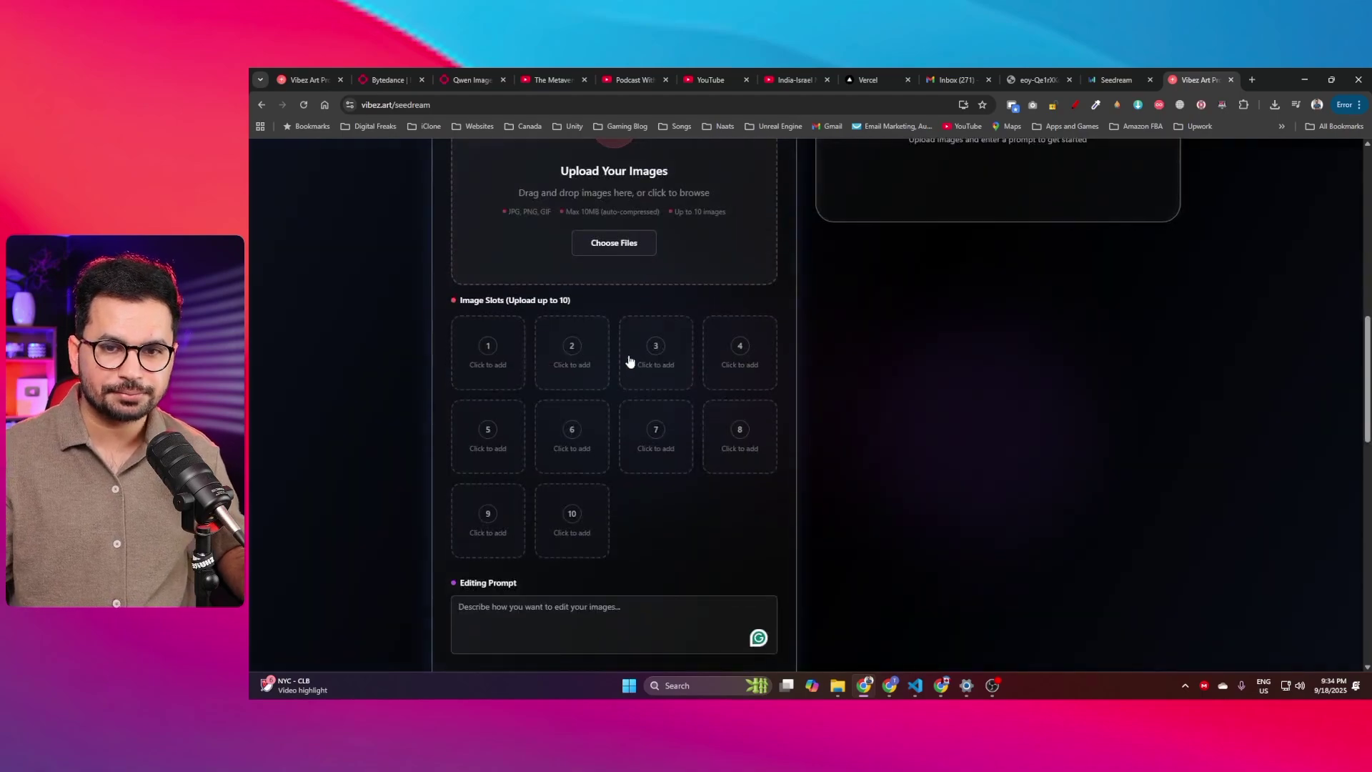
scroll(628, 362, "up", 5)
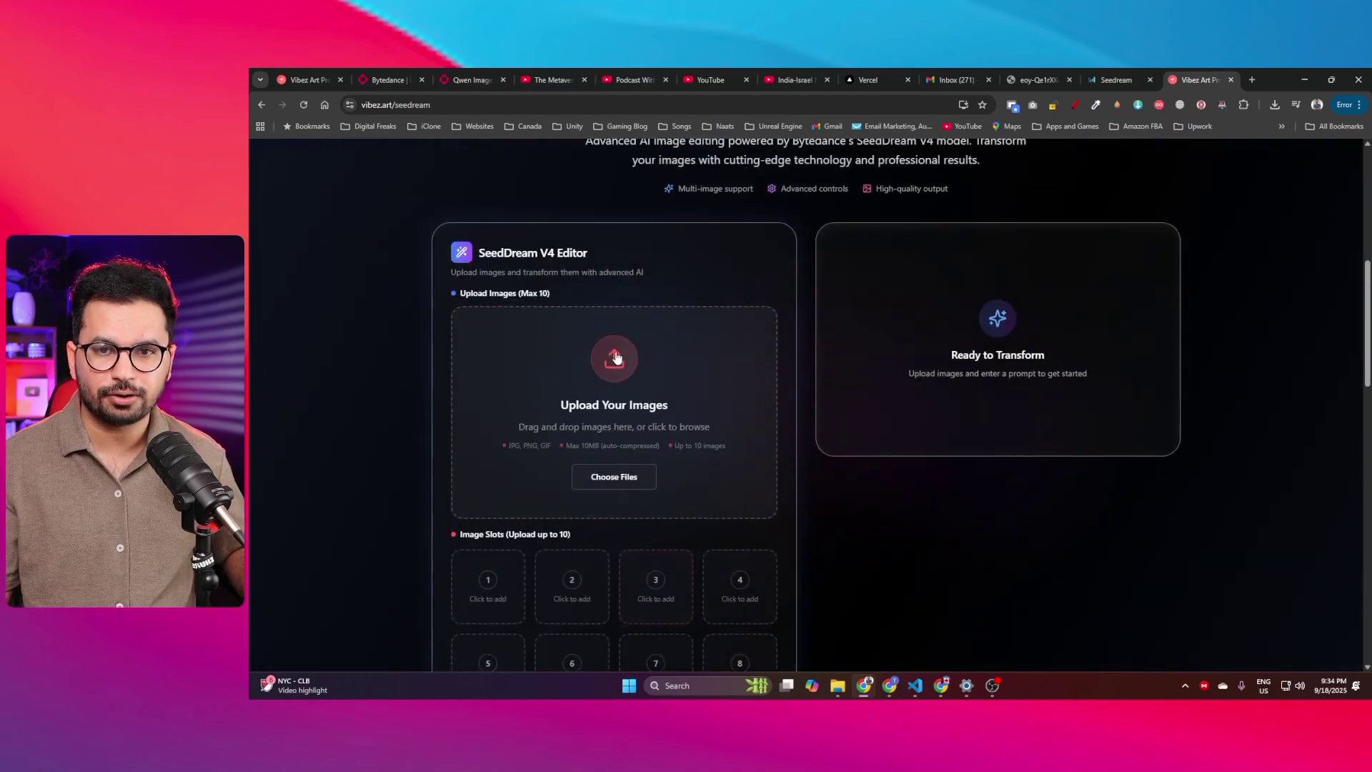
left_click(842, 689)
left_click(945, 328)
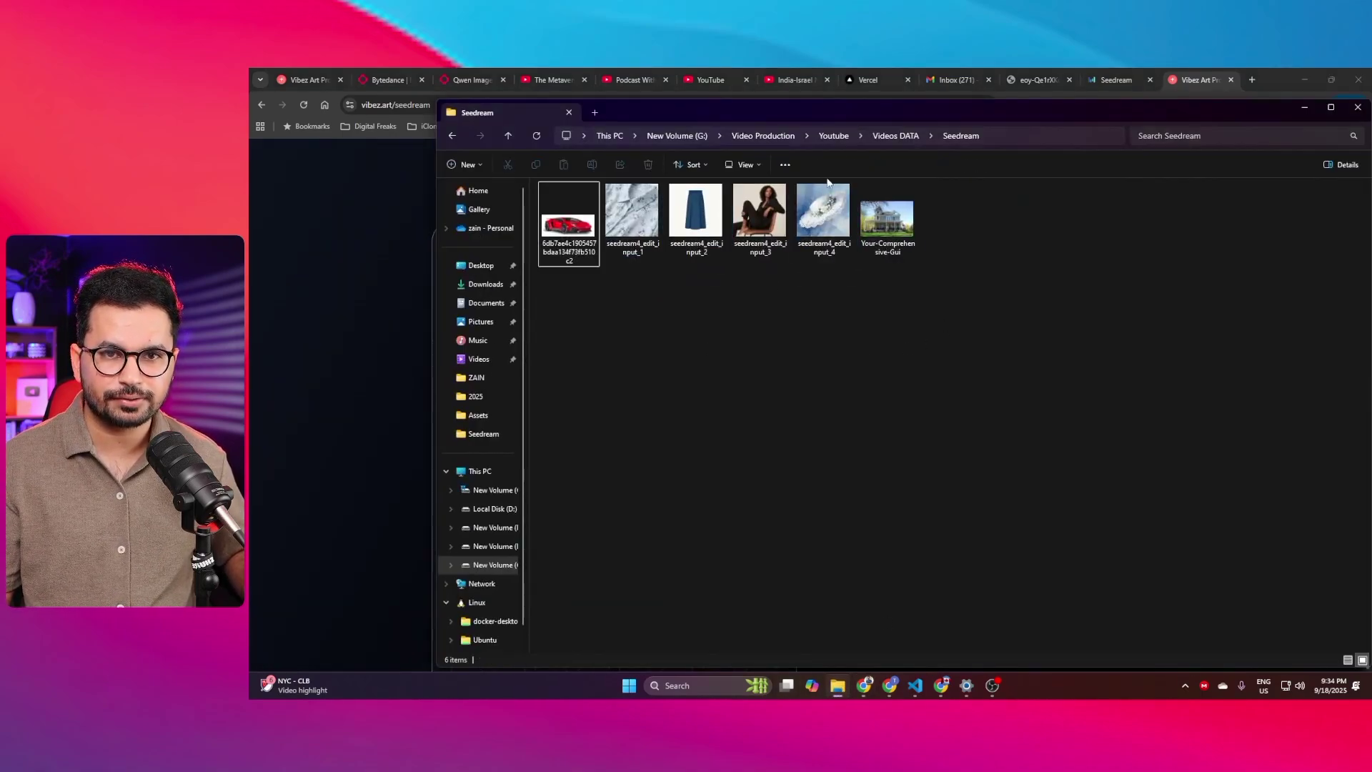
left_click_drag(843, 105, 1046, 123)
left_click_drag(1166, 307, 787, 192)
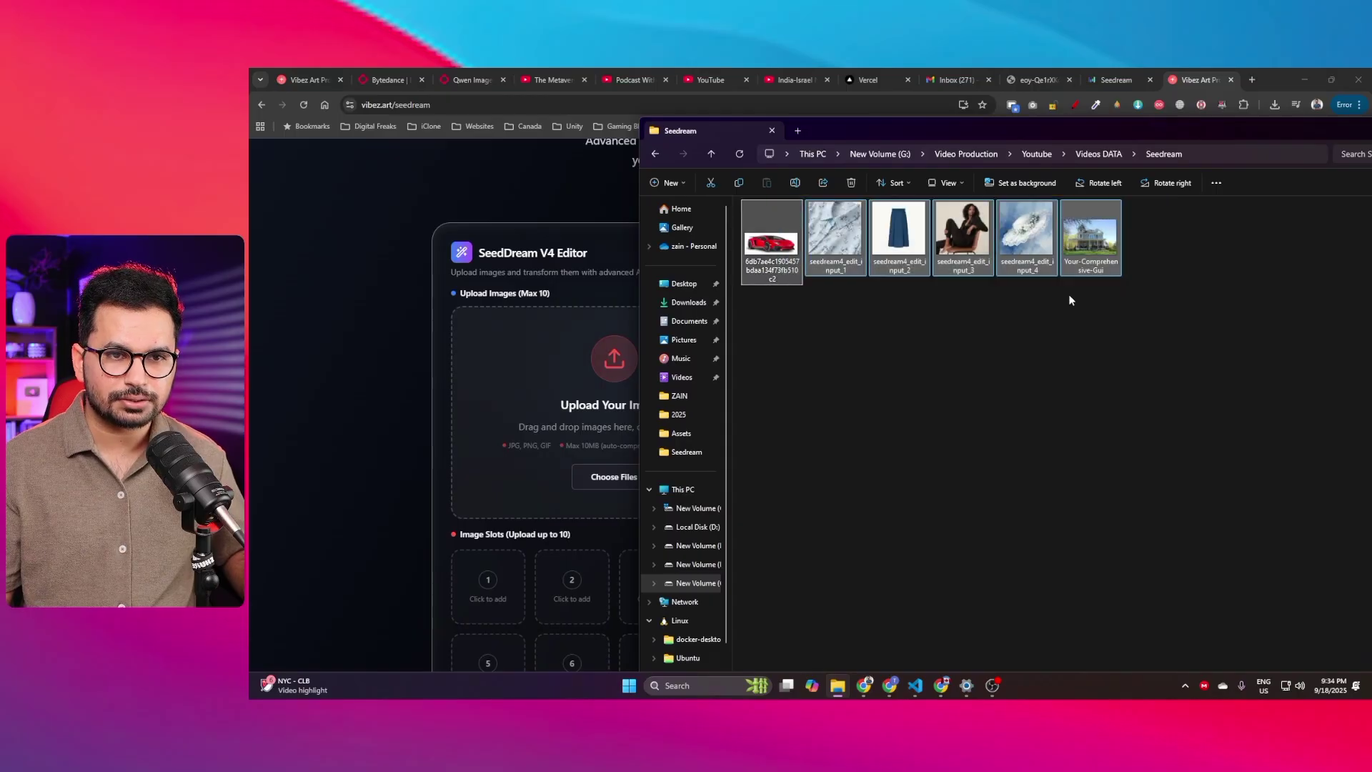
left_click_drag(1090, 238, 600, 437)
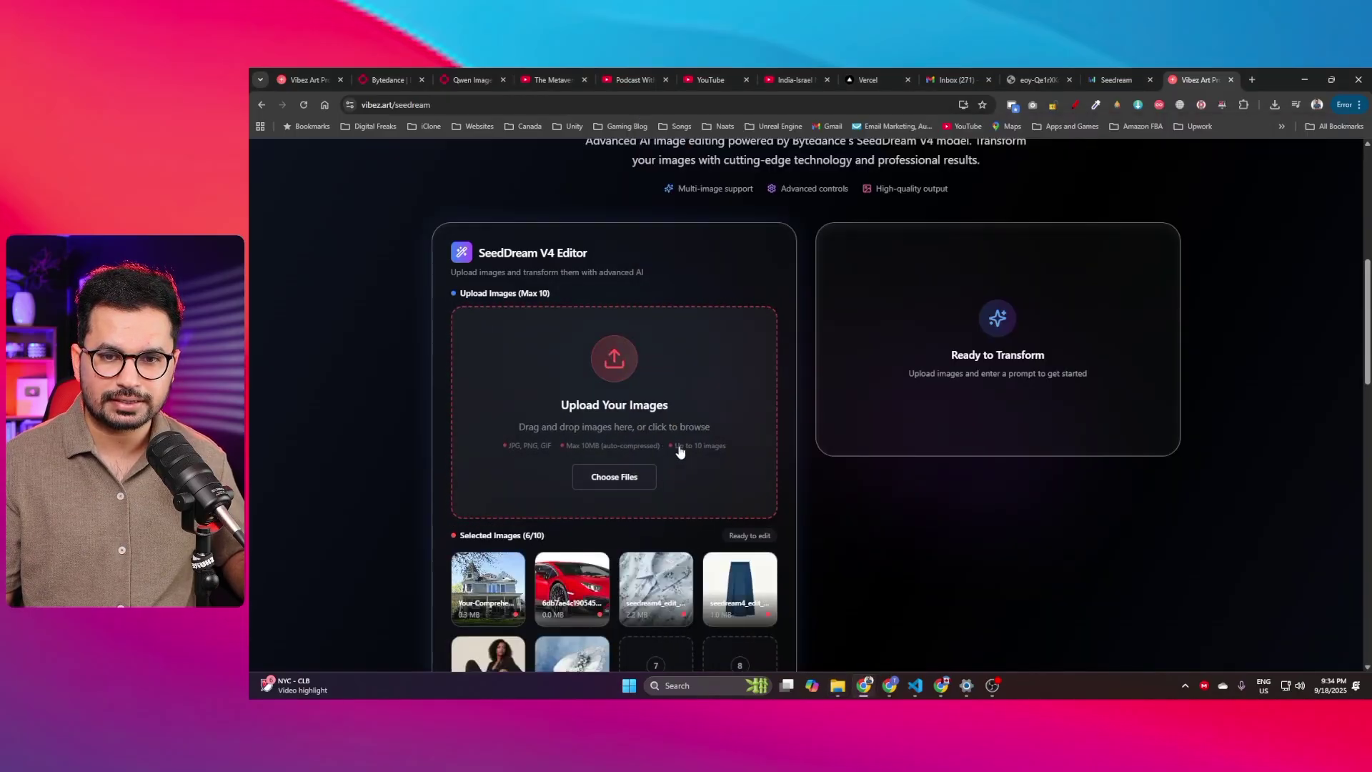
scroll(621, 461, "down", 3)
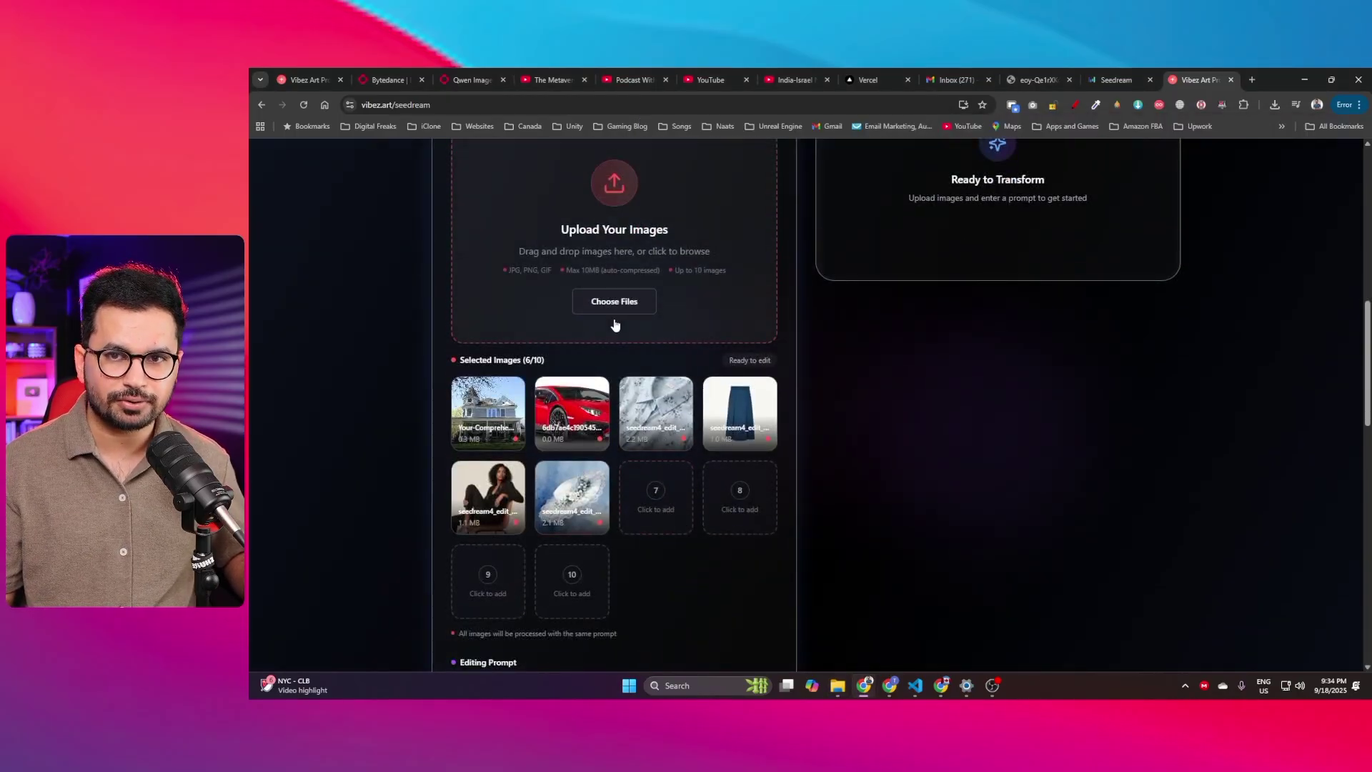
Step: Append 'with a car' to the prompt's Victorian building background, then select the whole prompt
scroll(465, 321, "down", 3)
left_click(458, 451)
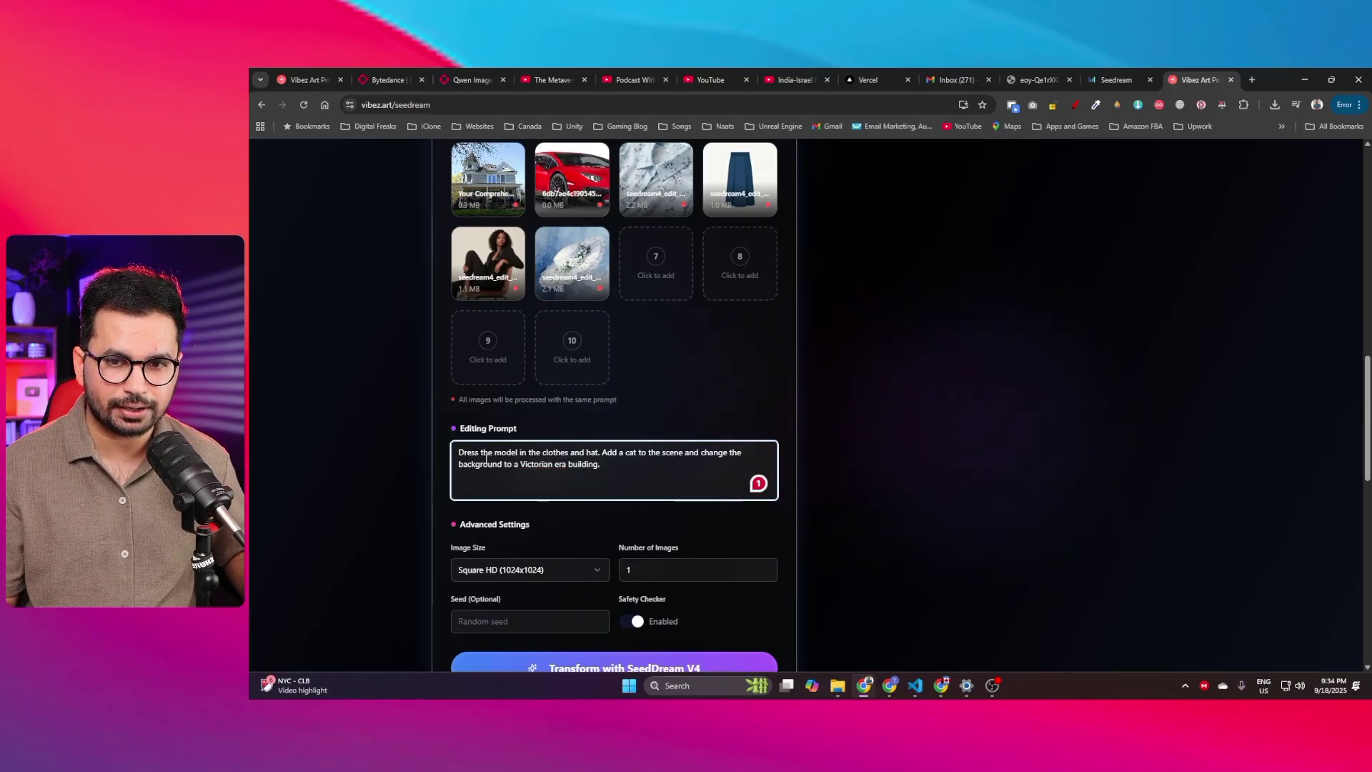
mouse_move(565, 463)
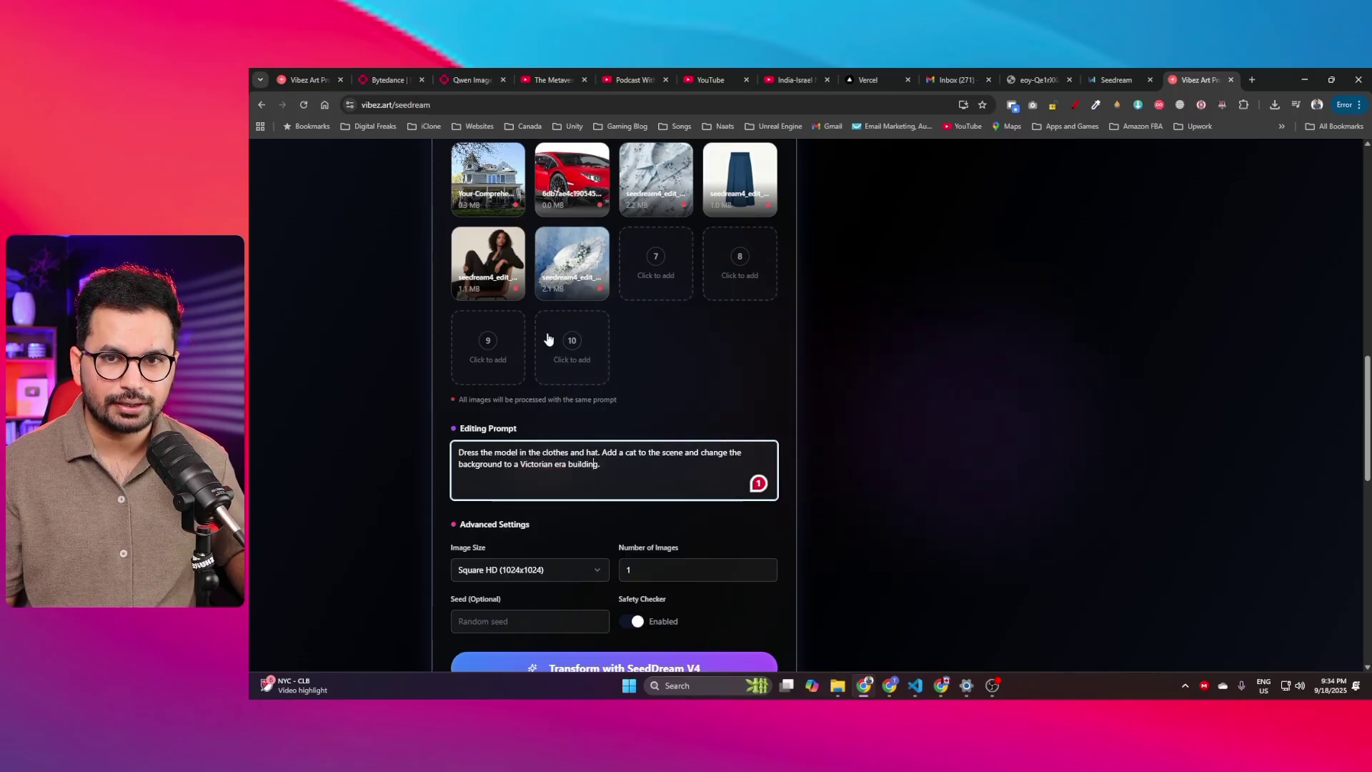
scroll(549, 338, "up", 2)
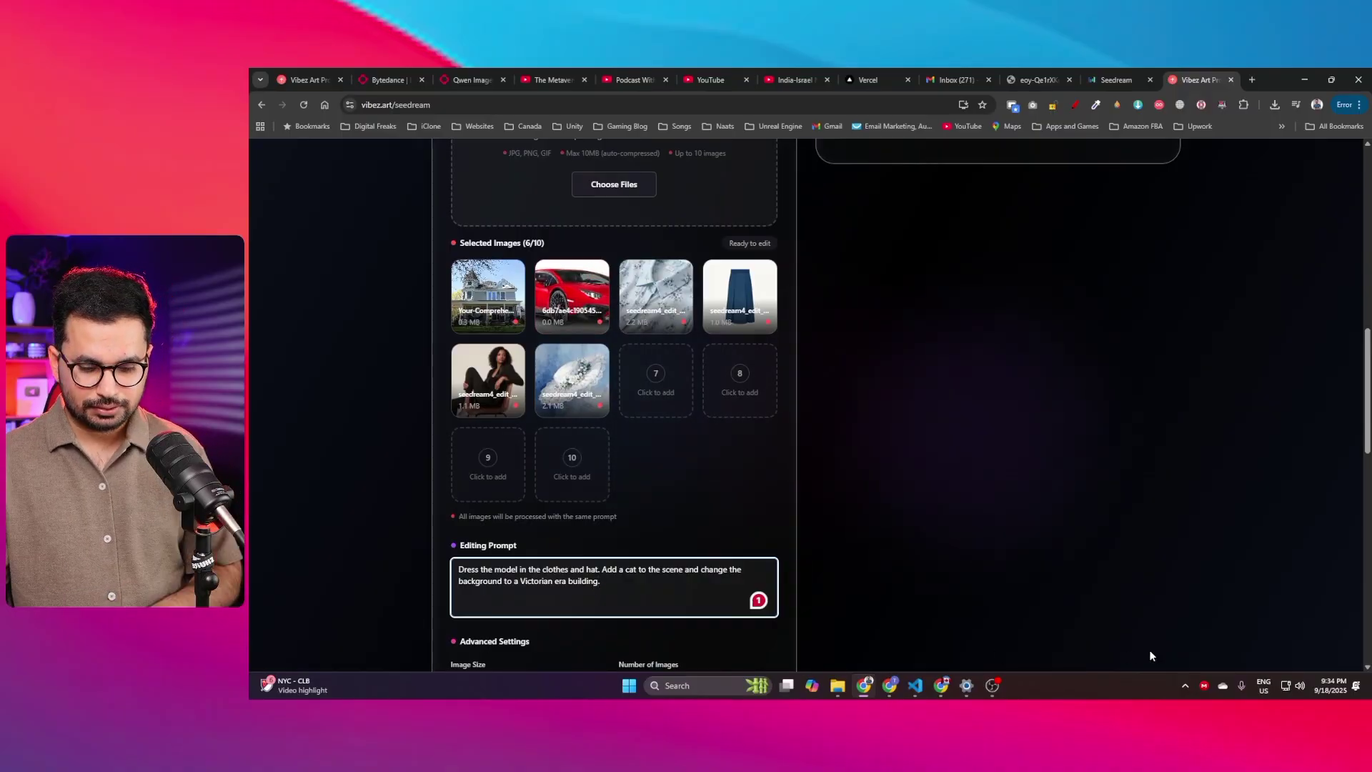
type("with a car in the ")
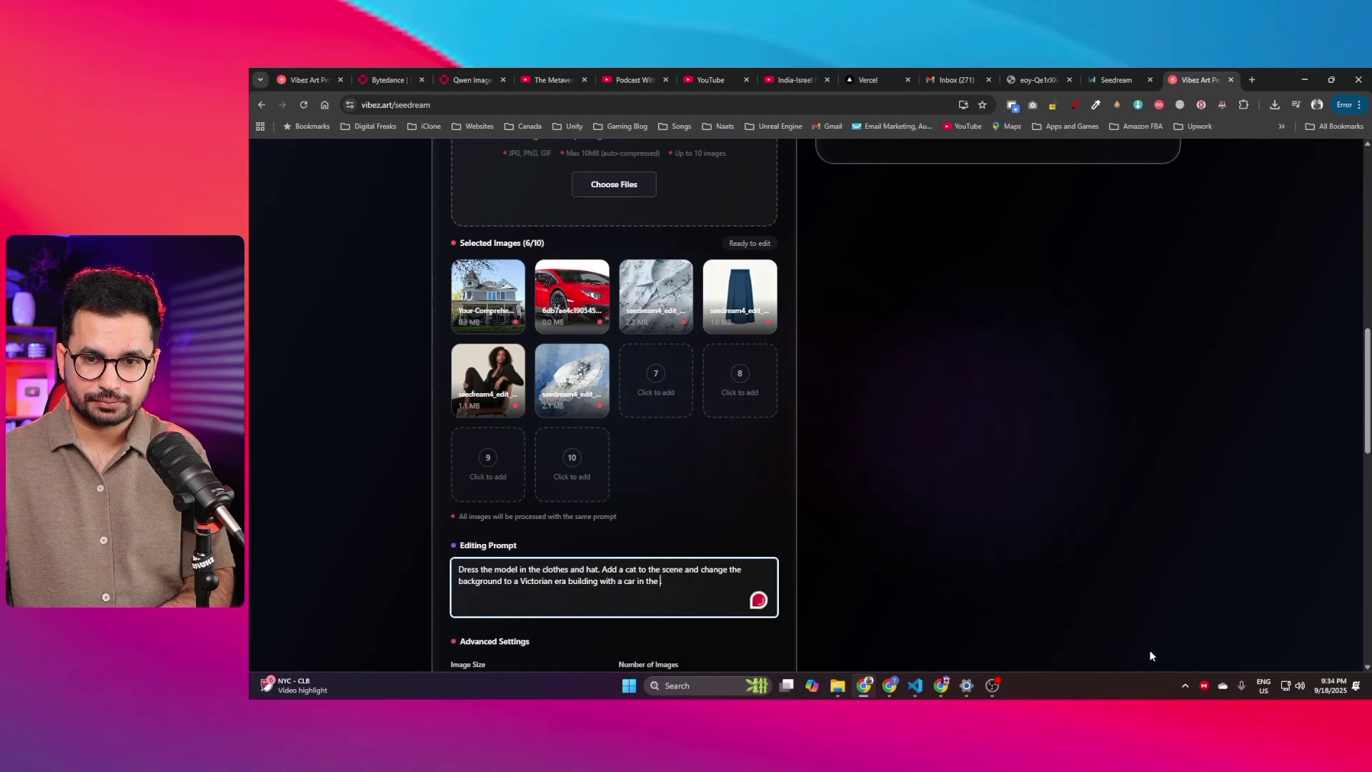
type("==.")
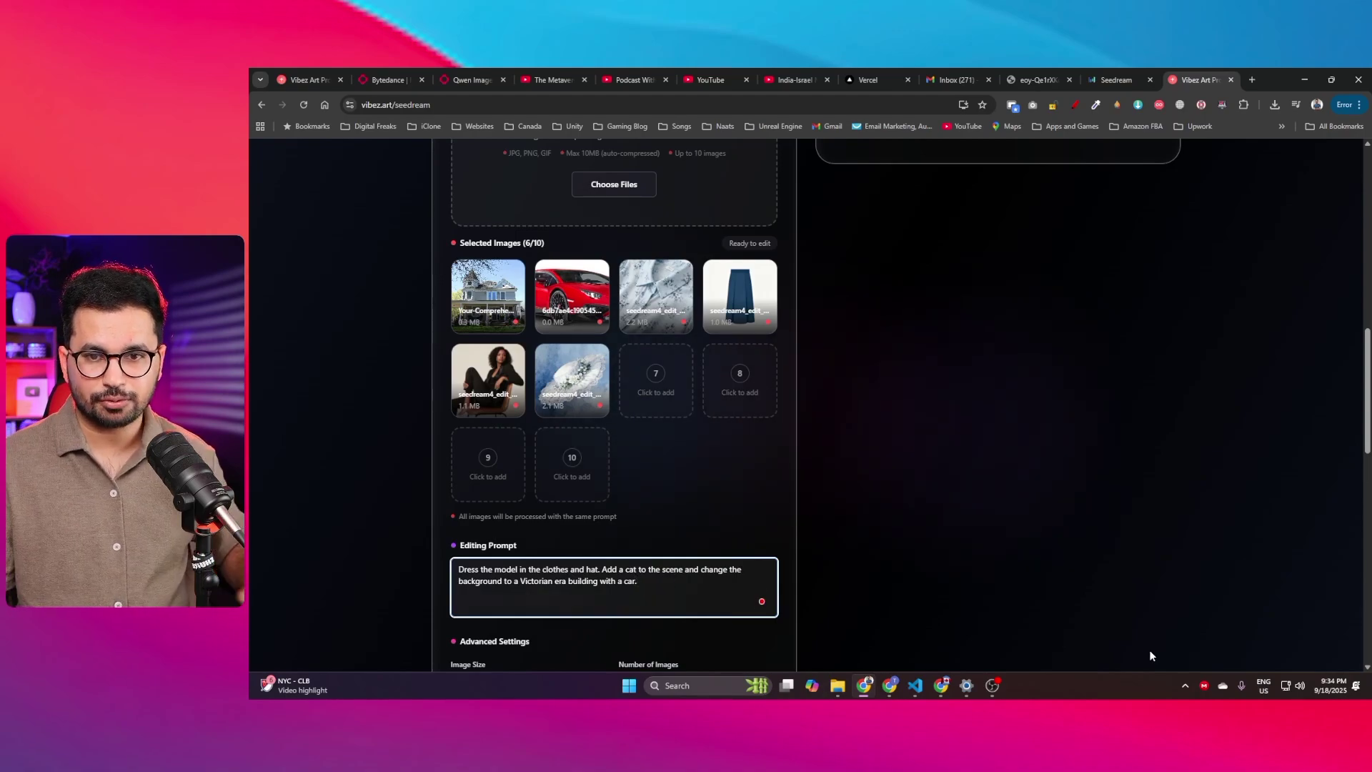
mouse_move(580, 351)
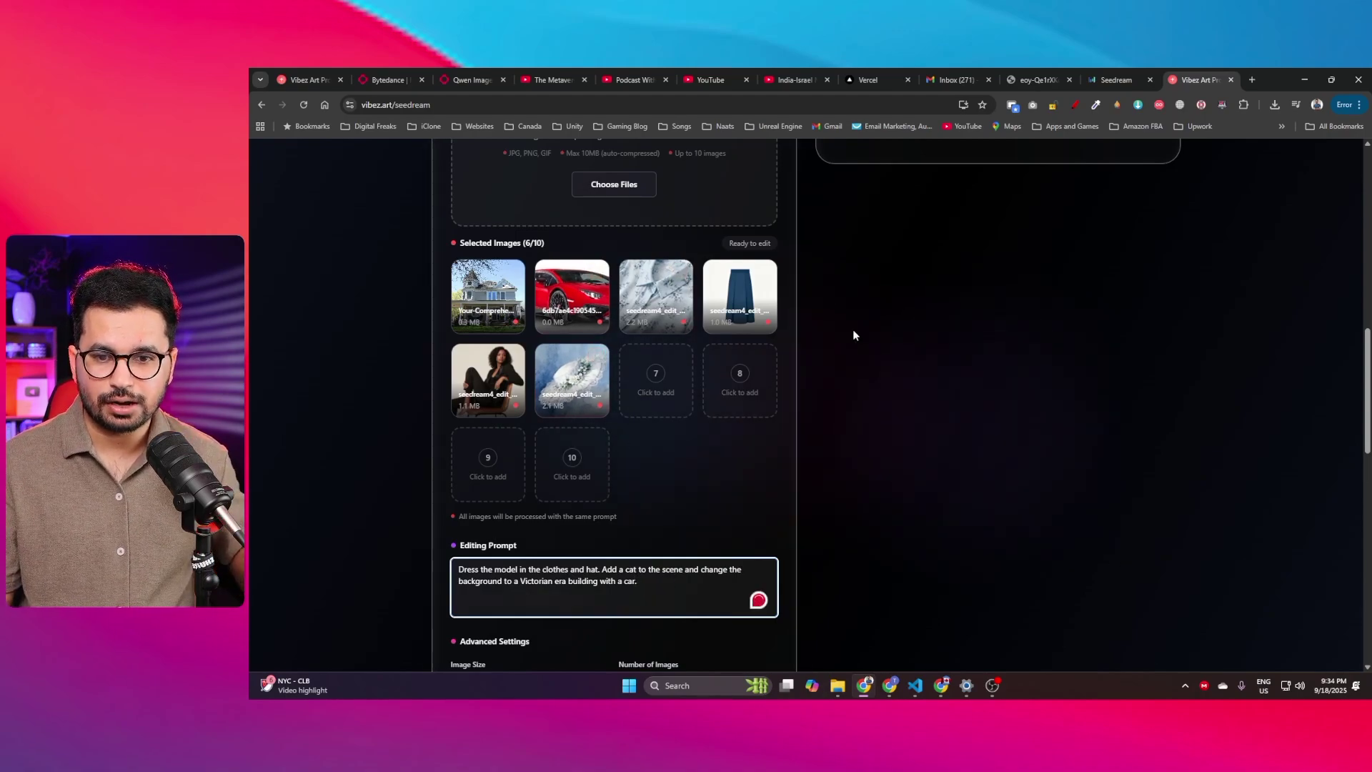
left_click_drag(674, 594, 287, 486)
Step: Run Transform with SeedDream V4 and wait for the edited image to generate
scroll(719, 530, "down", 4)
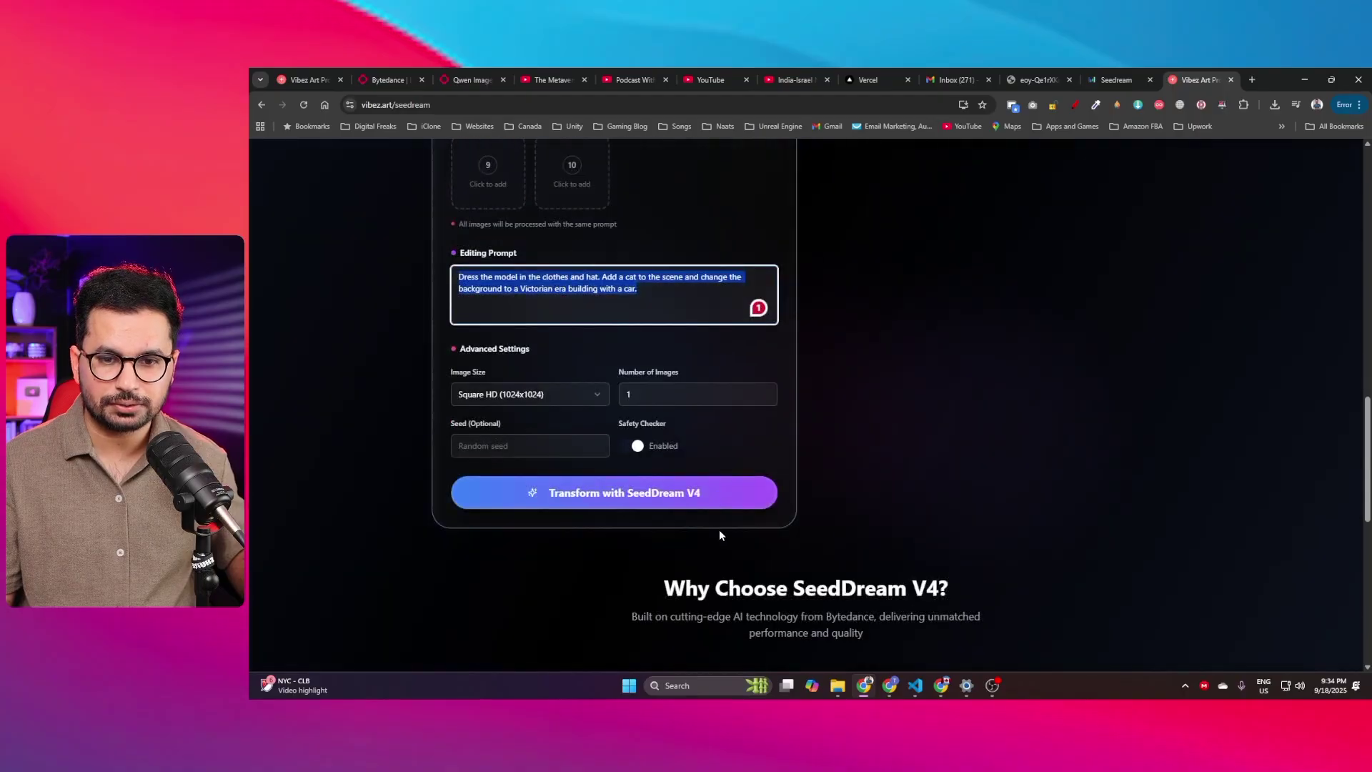
scroll(834, 461, "up", 5)
scroll(667, 592, "down", 6)
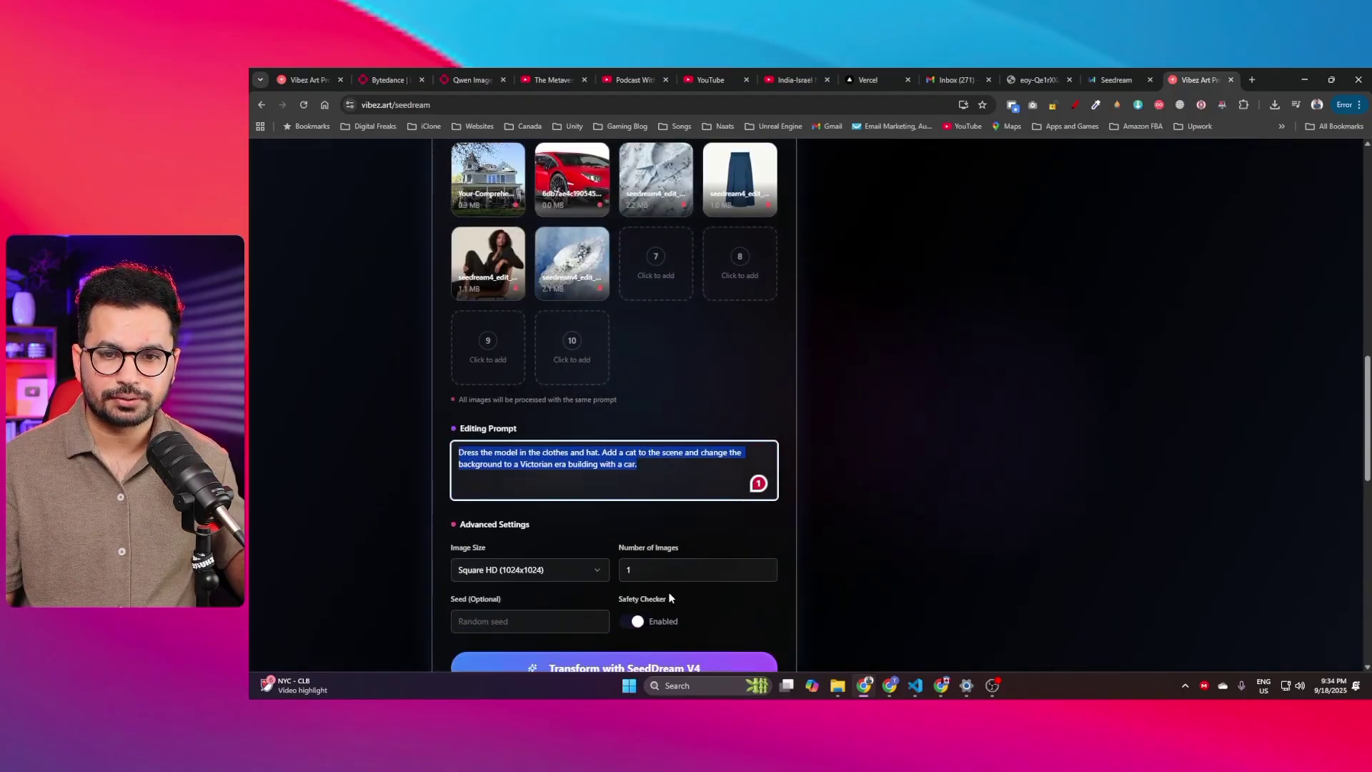
left_click(558, 383)
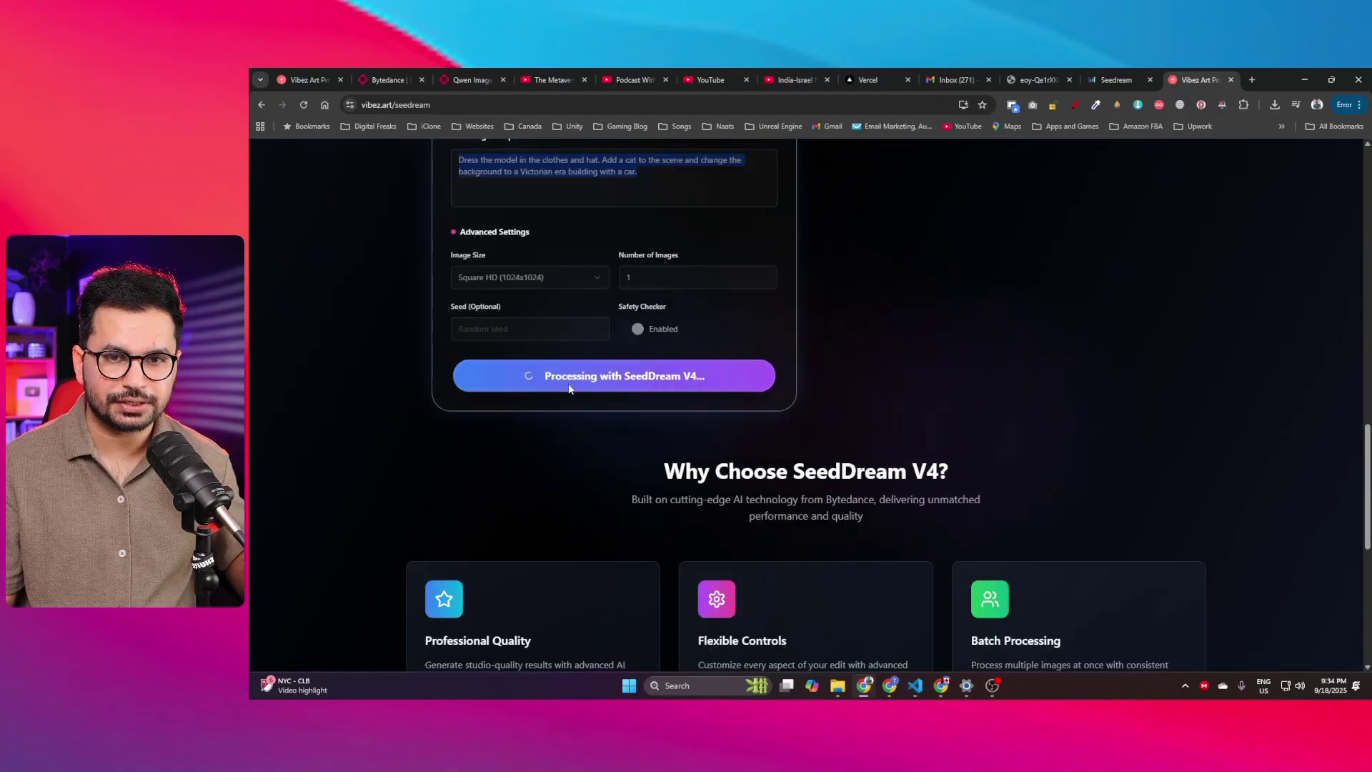
scroll(873, 436, "up", 8)
scroll(837, 434, "down", 6)
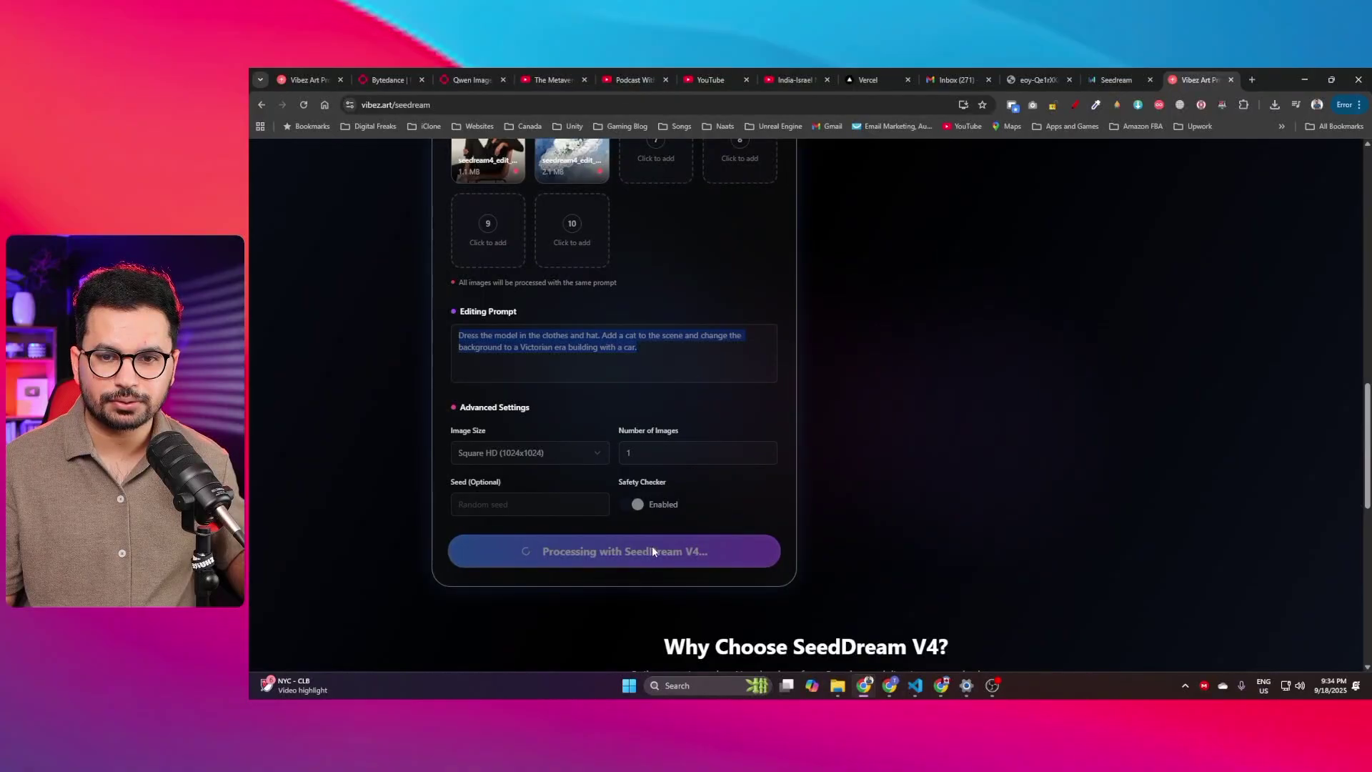
scroll(896, 430, "up", 8)
scroll(937, 400, "down", 6)
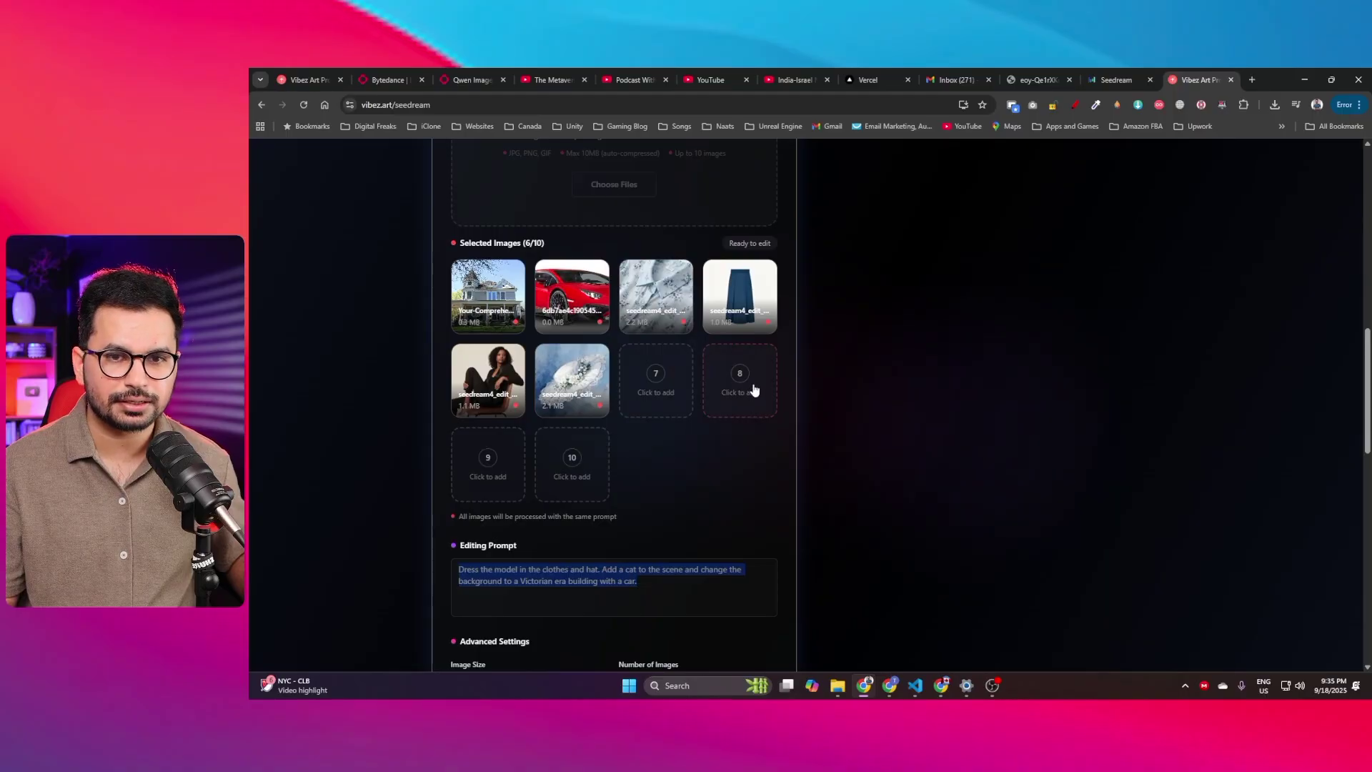
scroll(1021, 334, "up", 5)
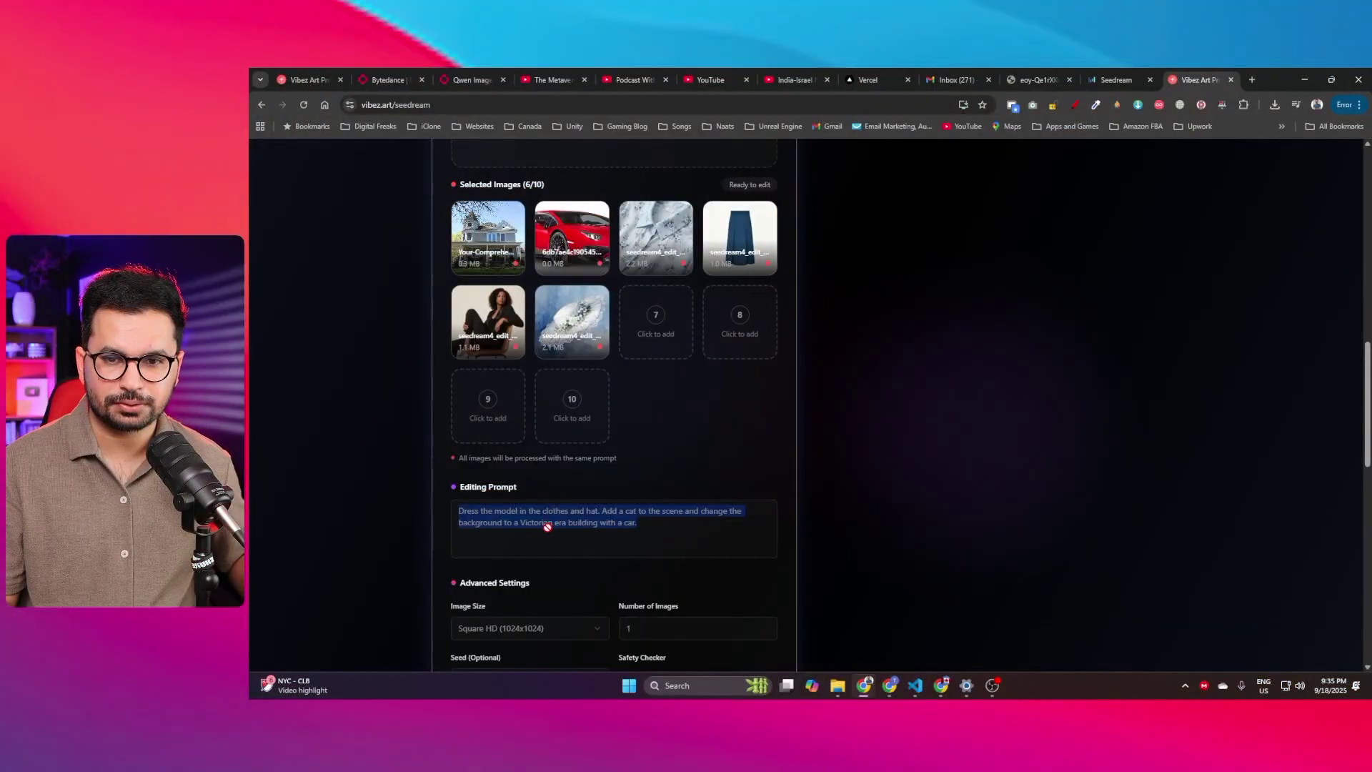
scroll(1007, 443, "up", 5)
scroll(1015, 436, "up", 2)
scroll(1033, 425, "down", 2)
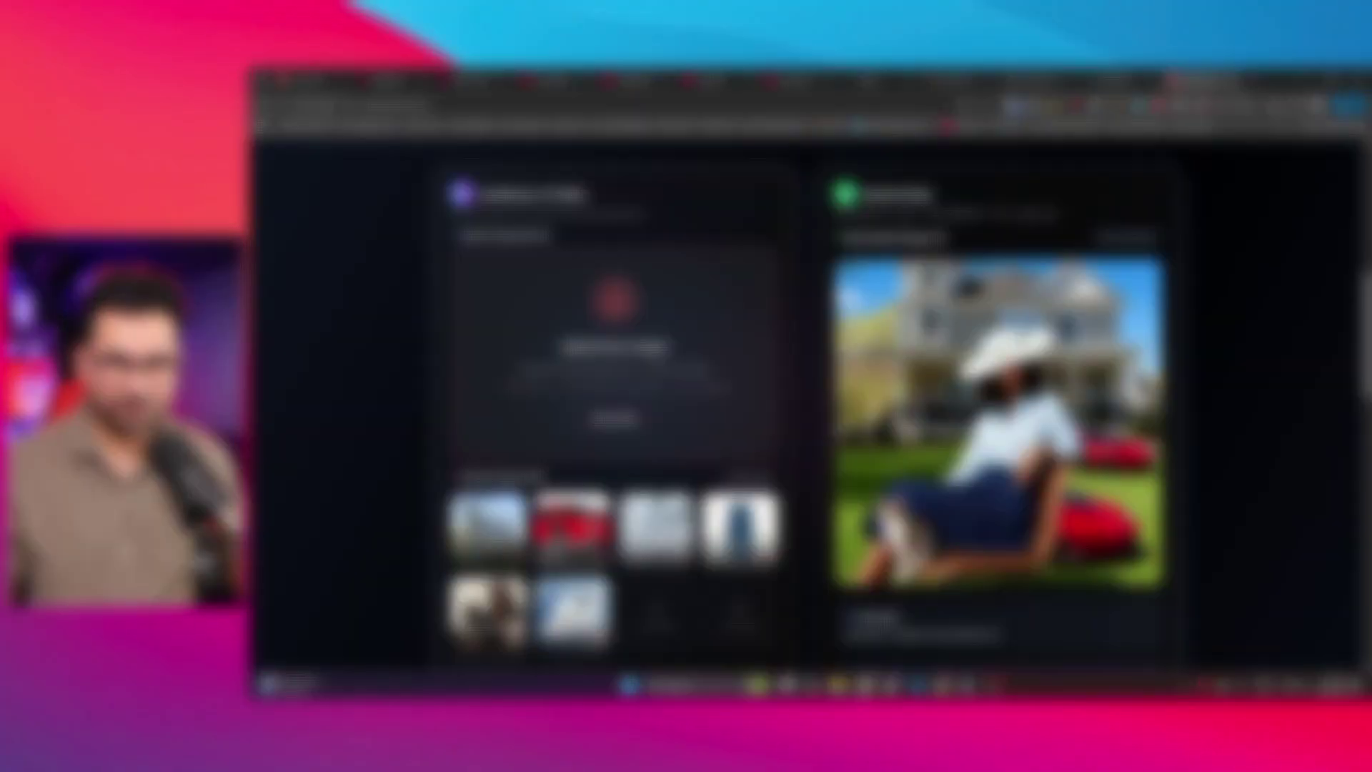
scroll(979, 318, "down", 2)
scroll(979, 318, "up", 1)
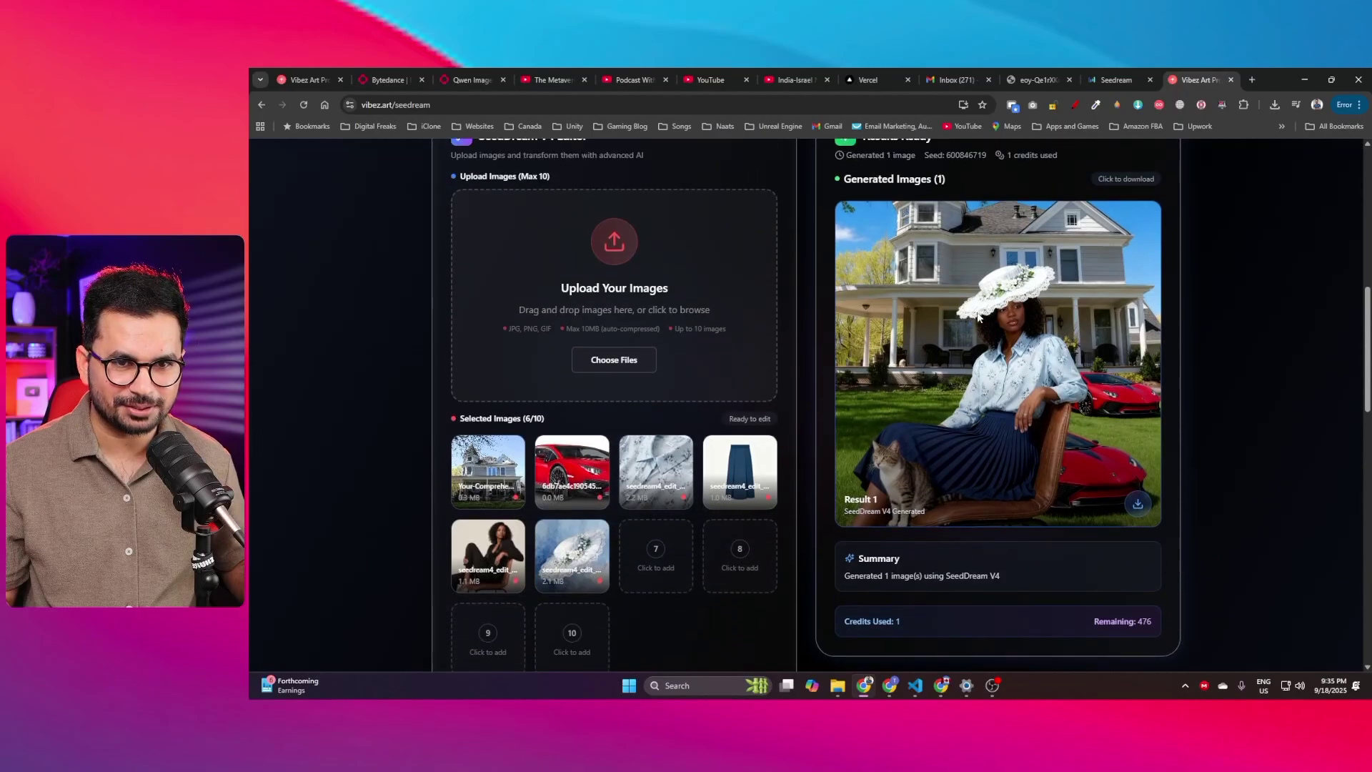
Step: Open the generated image of the model, cat, Victorian house and red cars full-size
right_click(968, 325)
left_click(1163, 486)
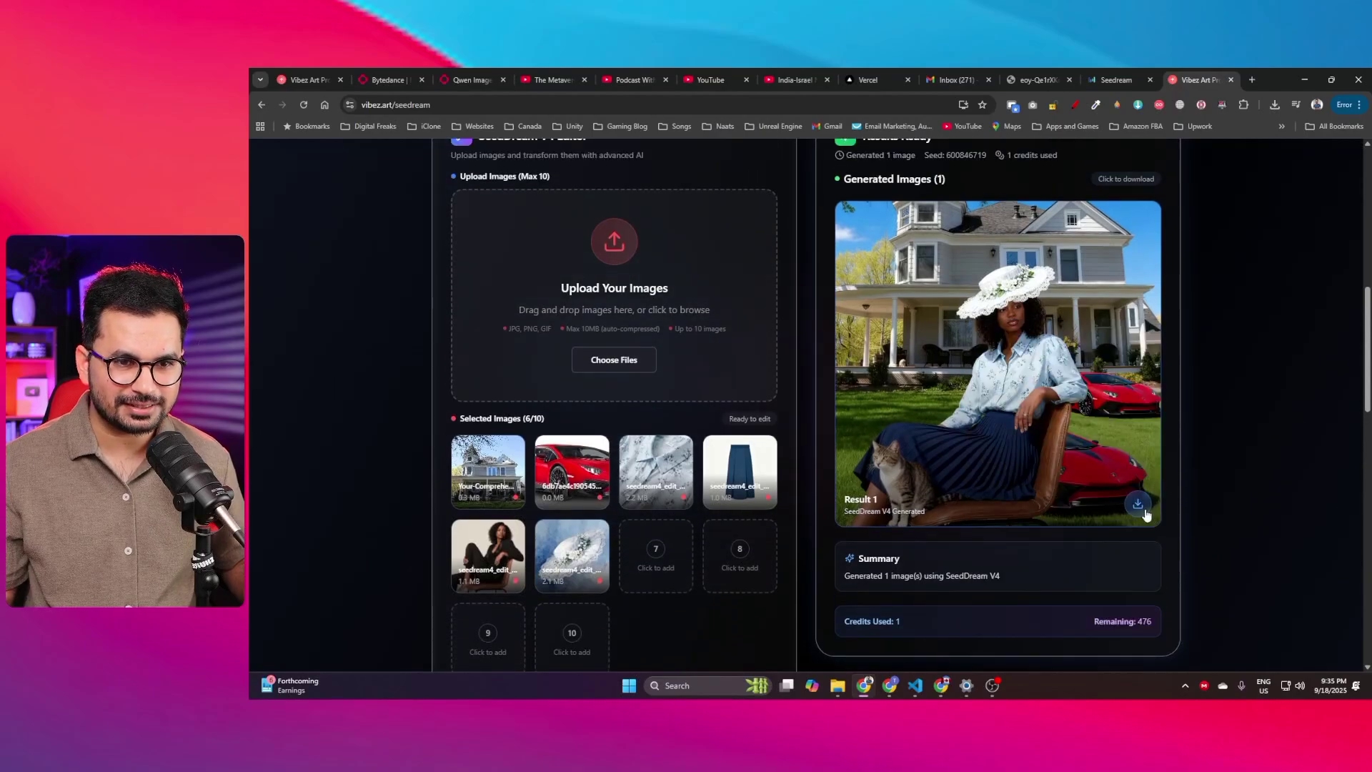
left_click(1140, 505)
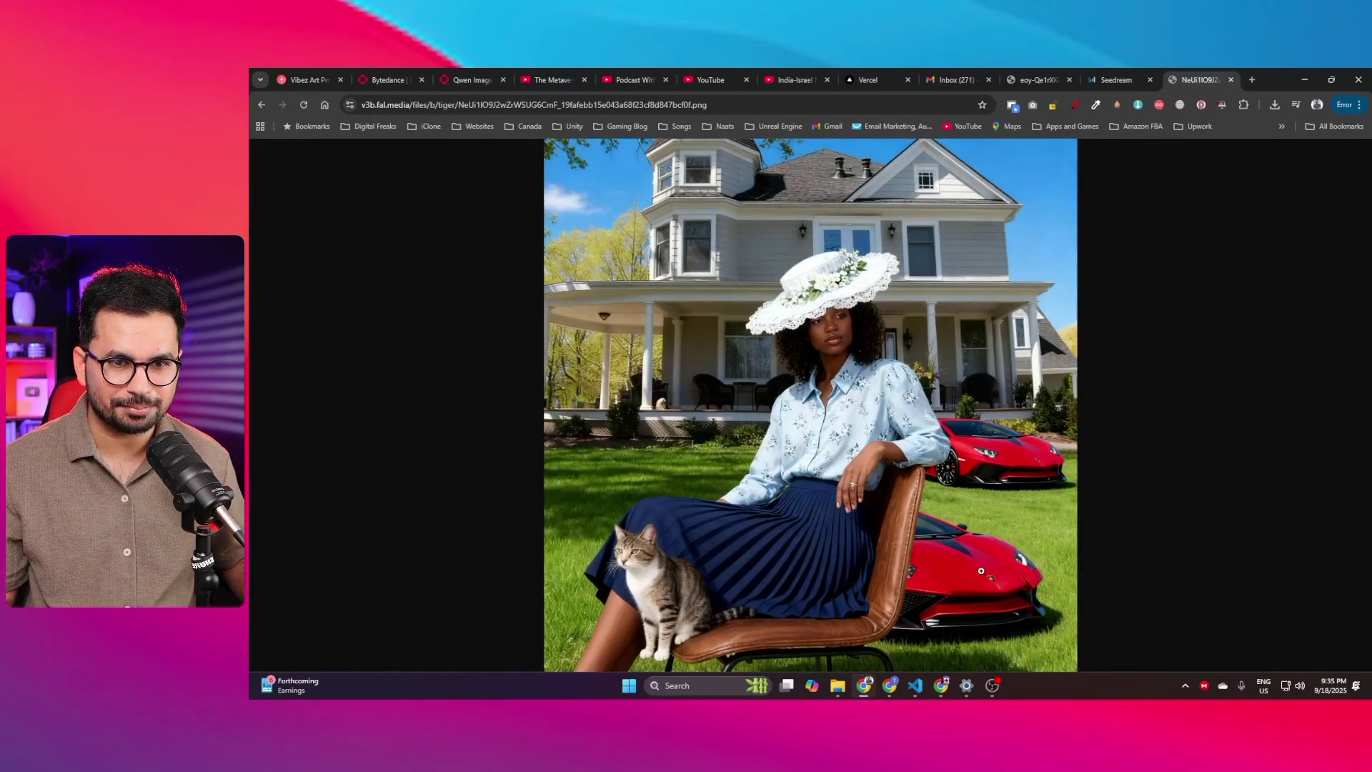
Step: Zoom in on the red cars, refit, then inspect the woman's face and hat at 100%
left_click(990, 564)
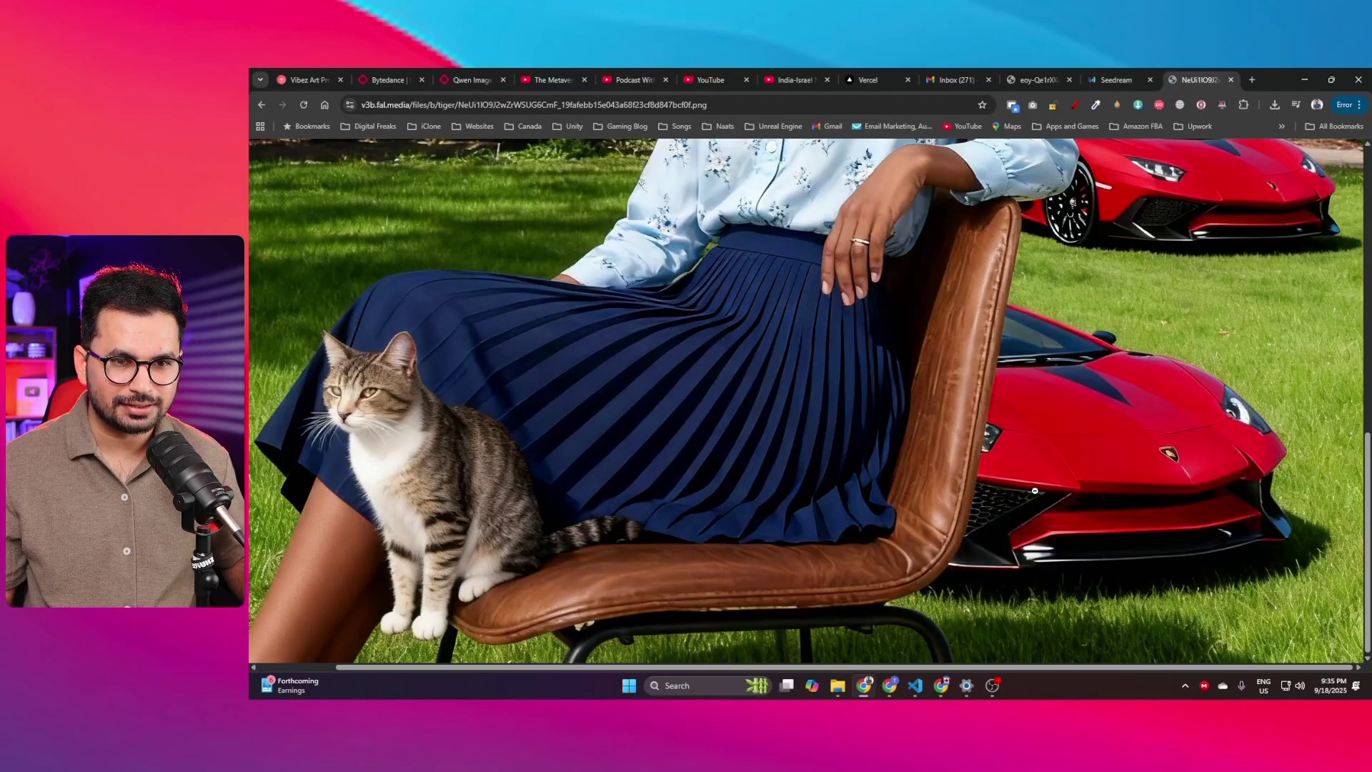
left_click(1110, 434)
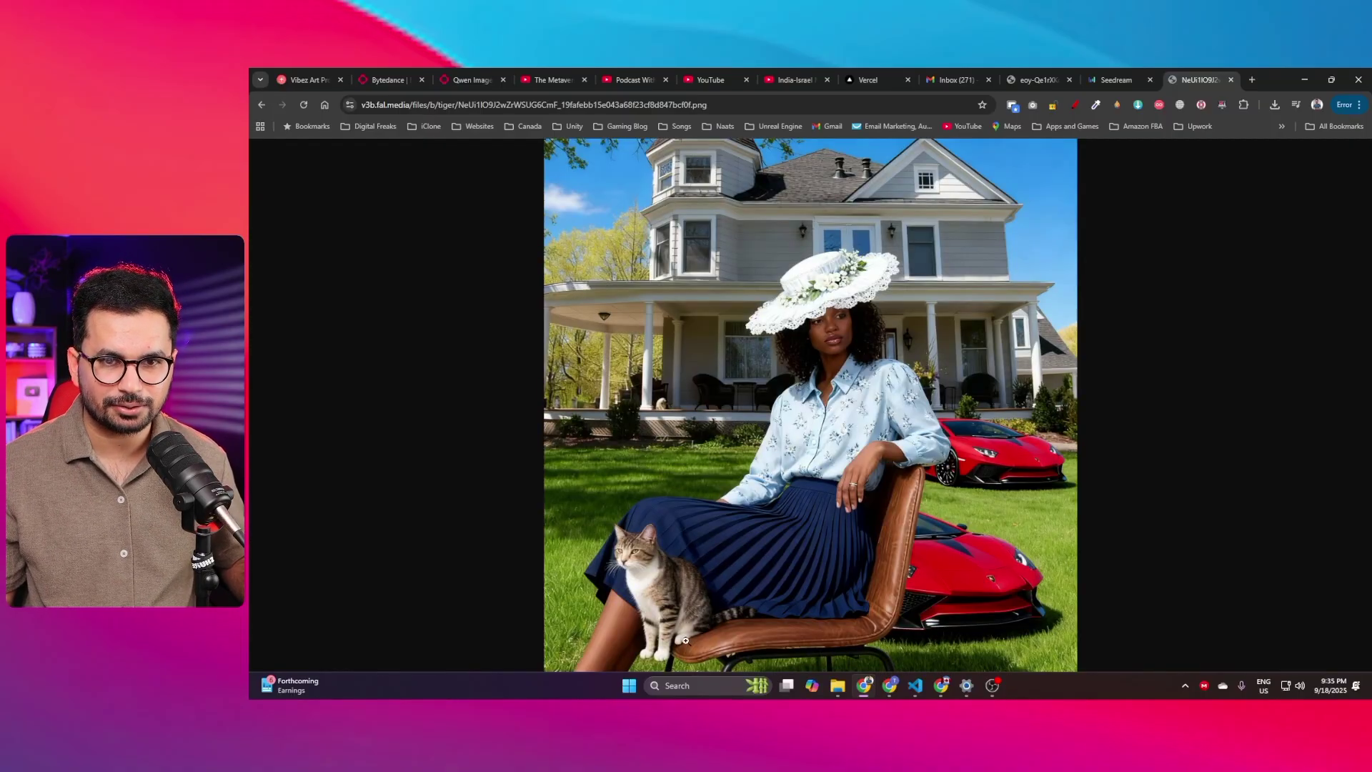
left_click(838, 336)
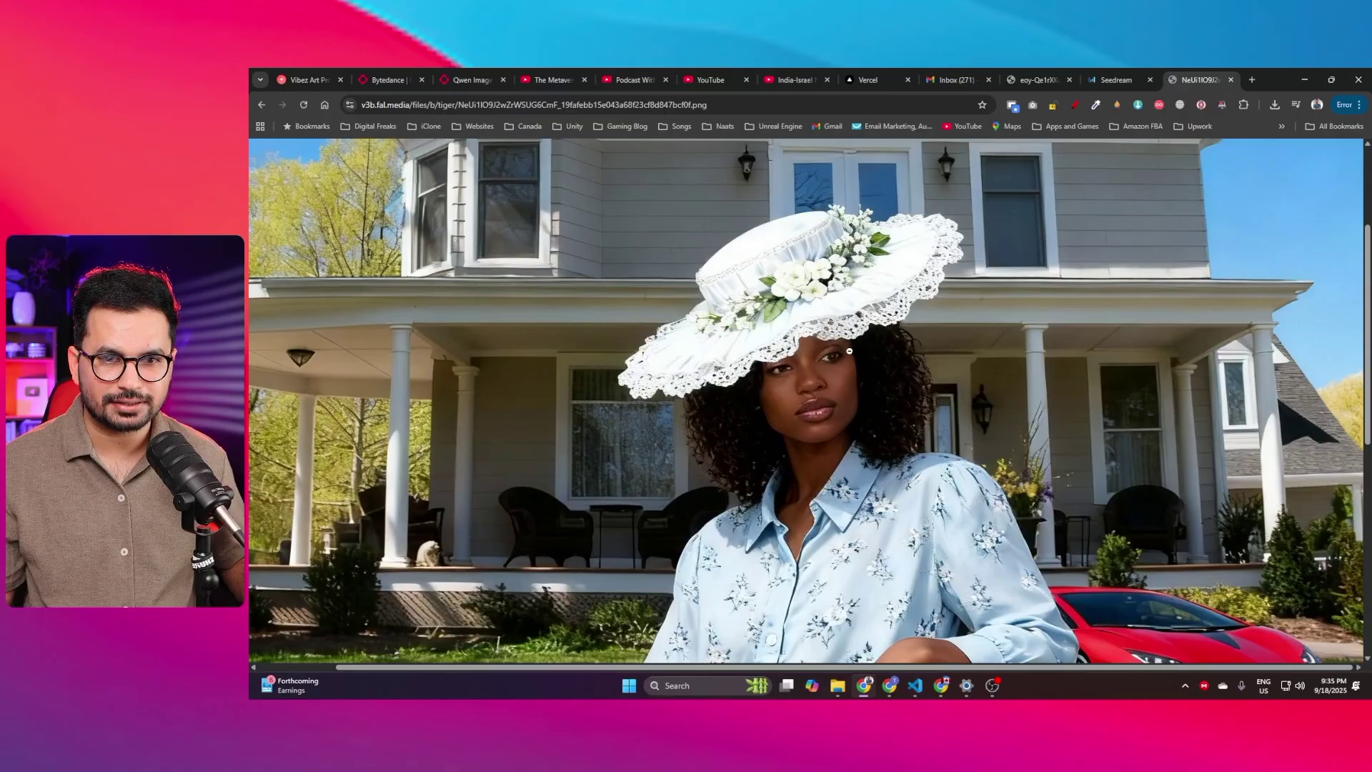
scroll(849, 351, "down", 4)
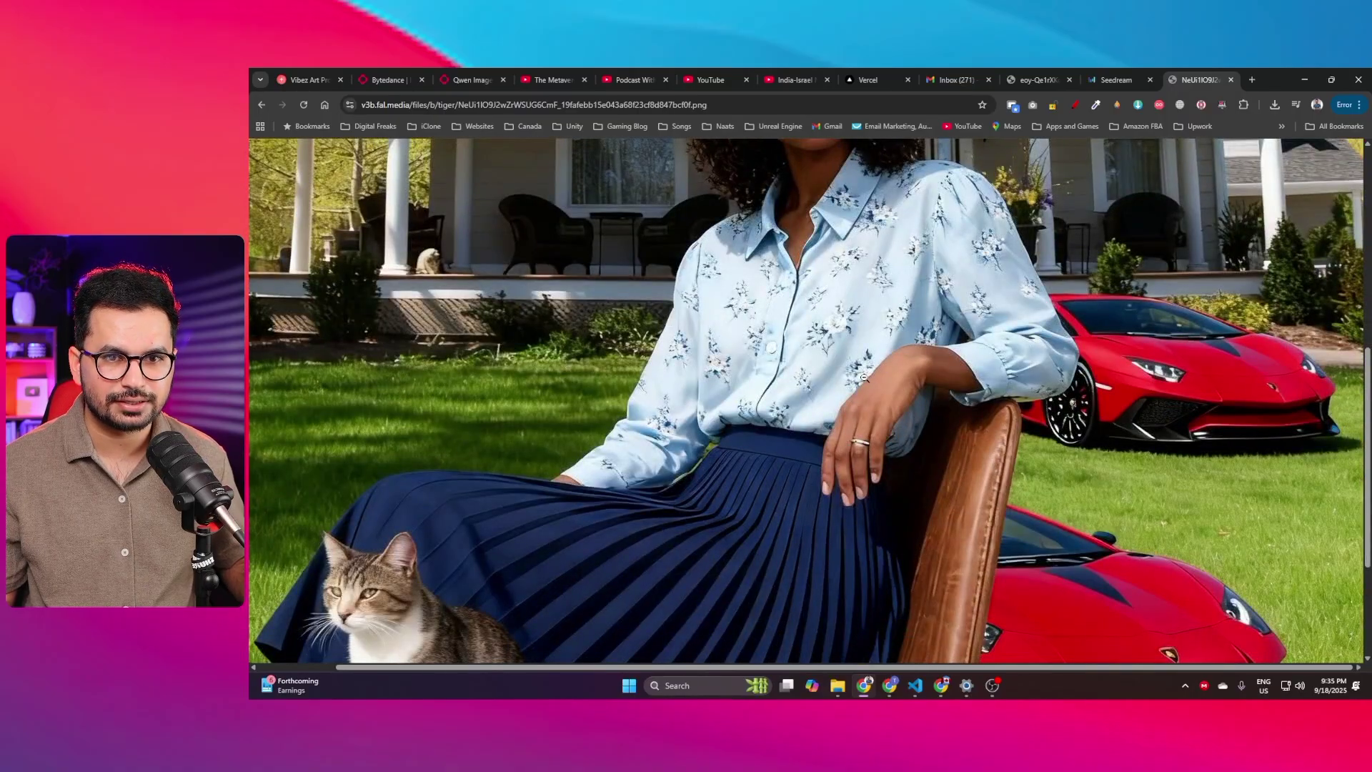
Step: Close the Photos viewer and capture a new screen snip of the page region
left_click(804, 480)
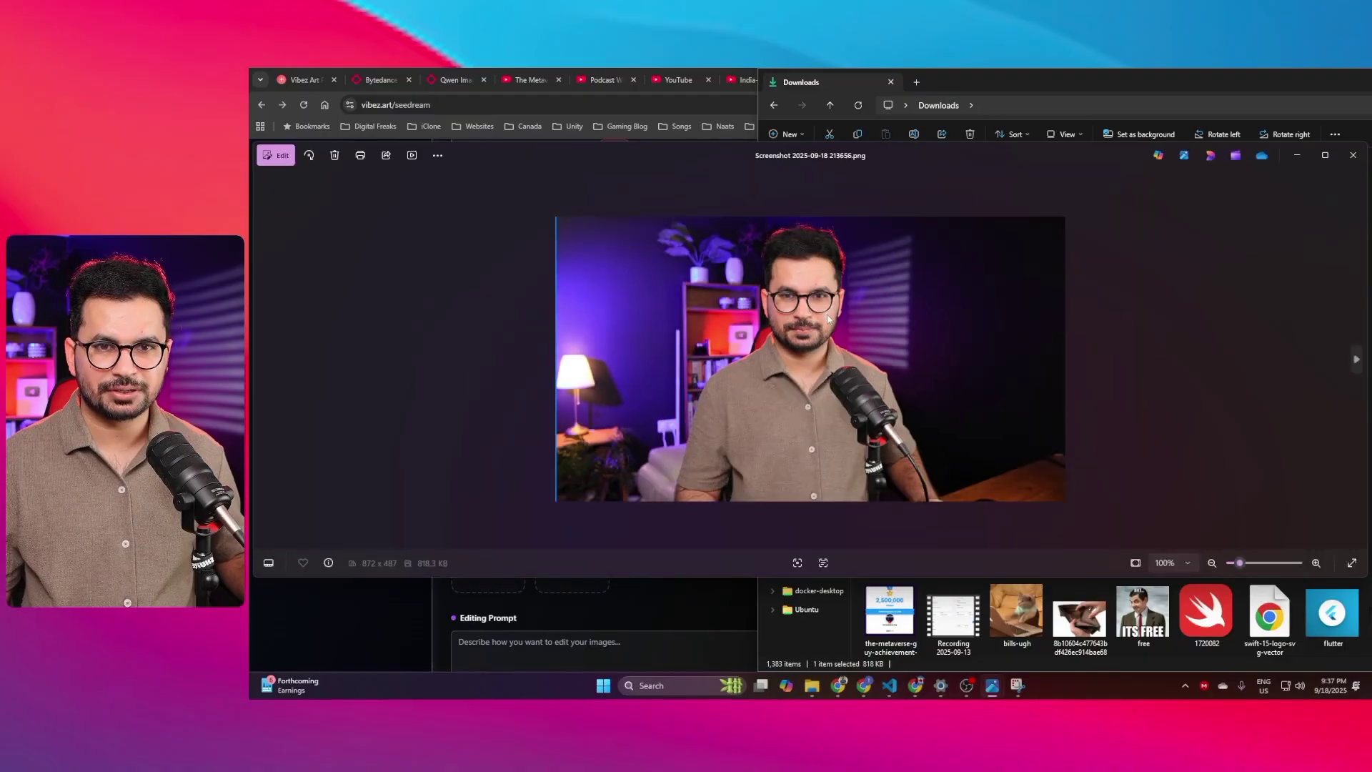
left_click(1352, 158)
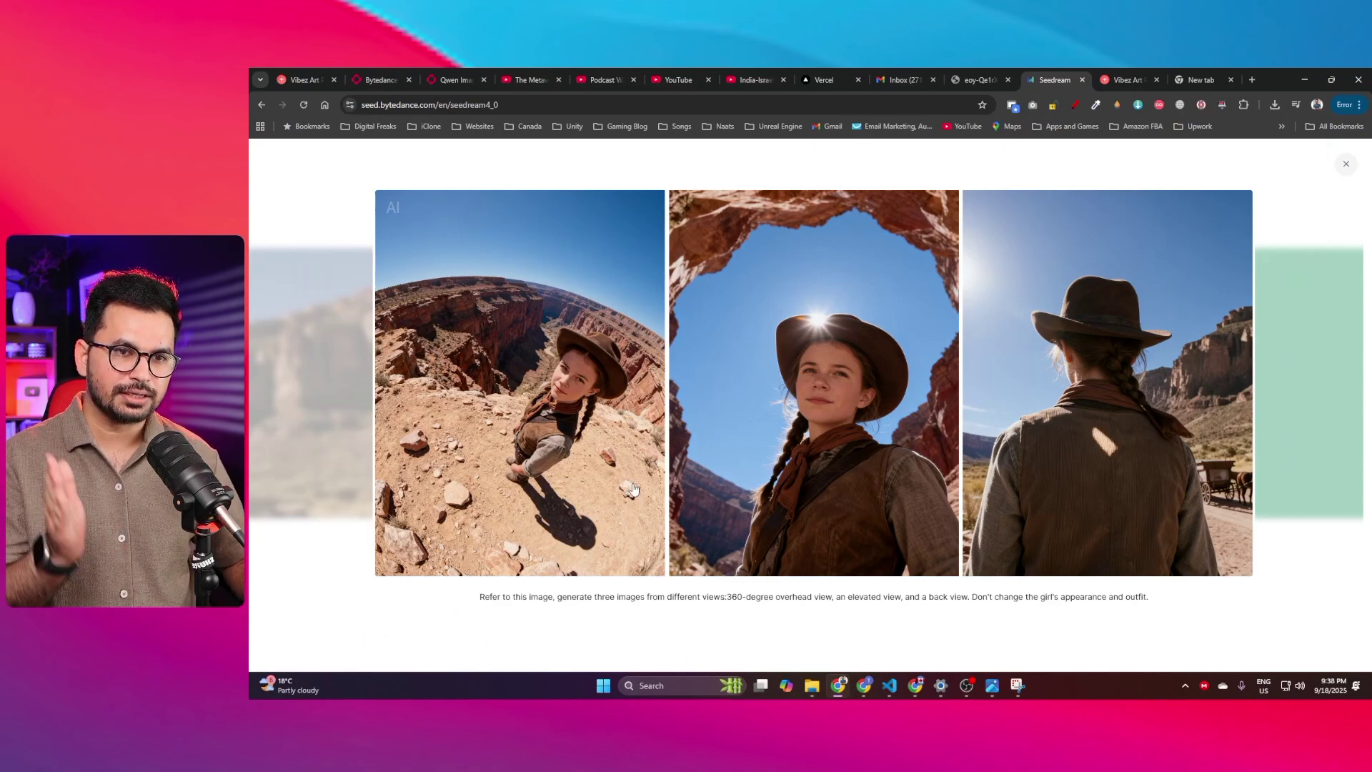
left_click(1018, 686)
left_click(692, 321)
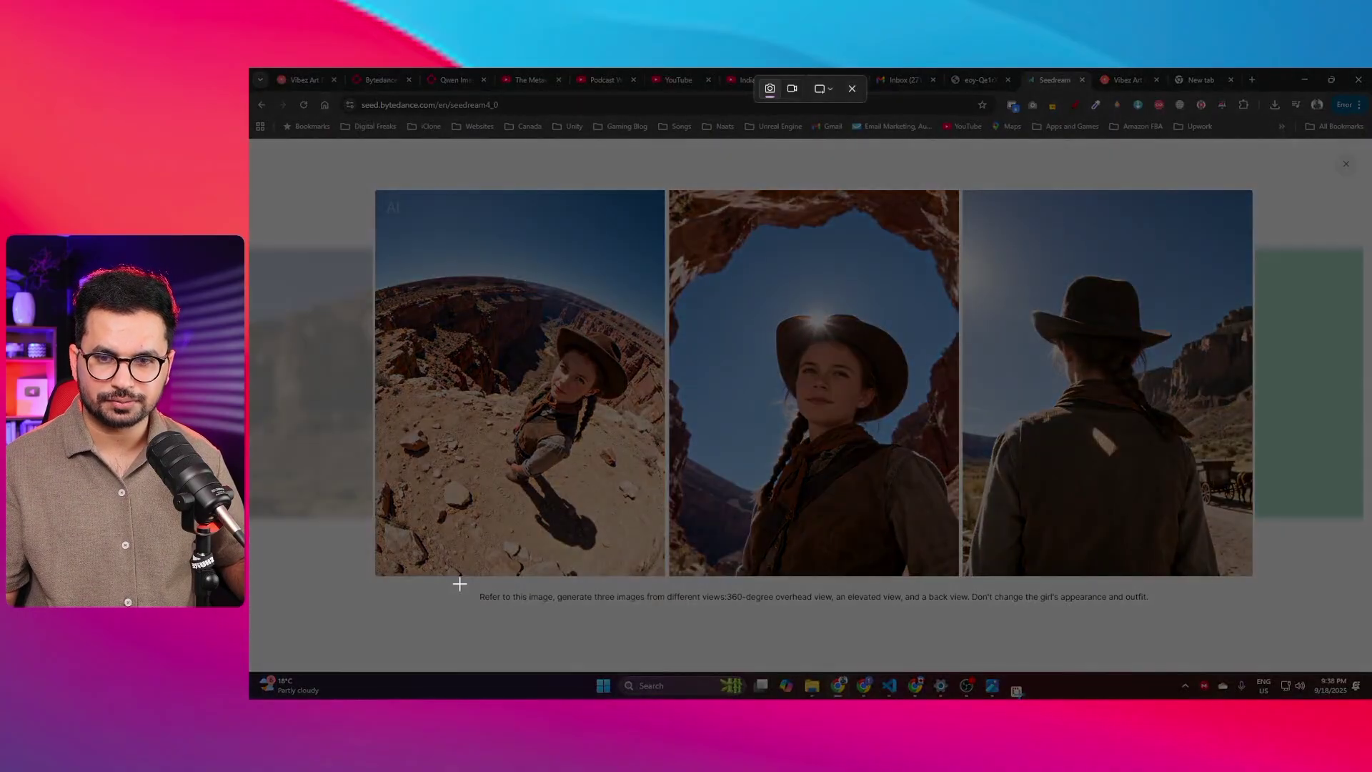
left_click_drag(468, 584, 1160, 605)
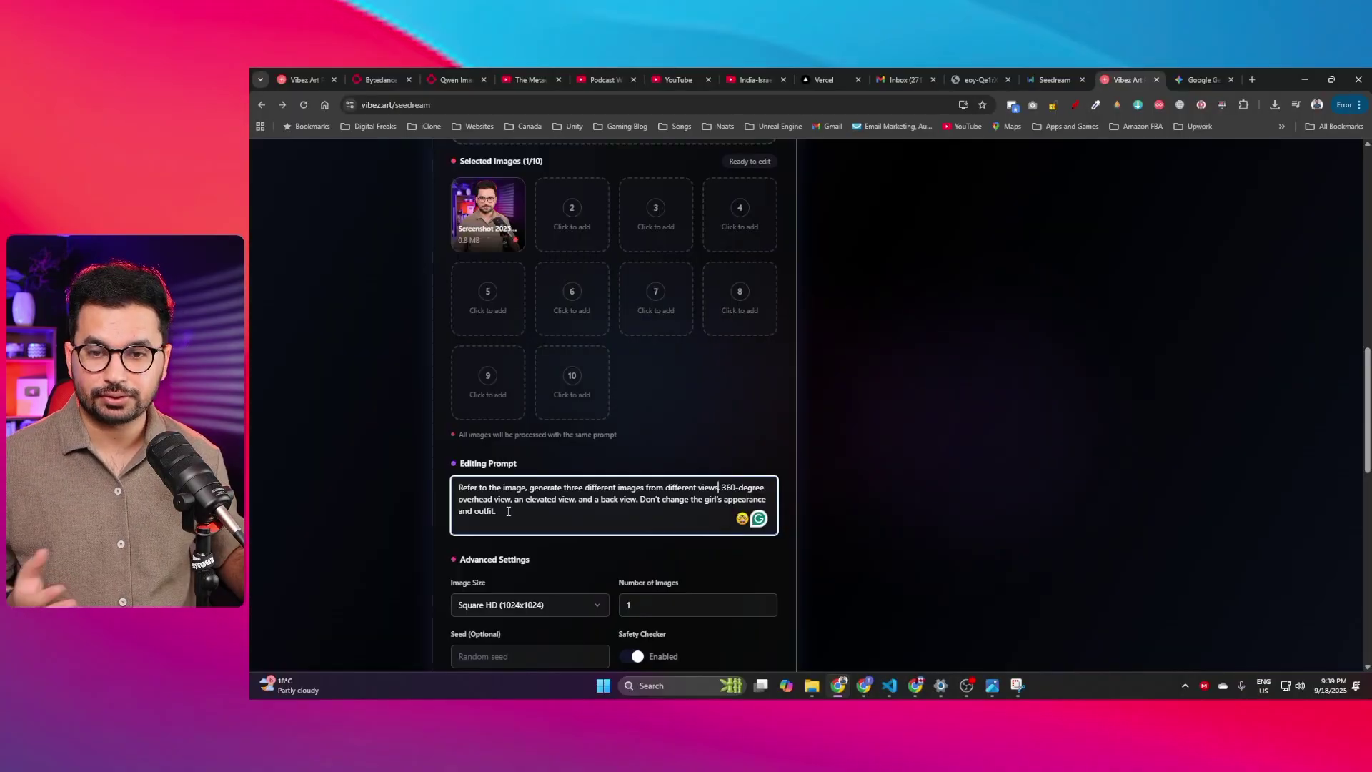
Step: Change 'girl's' to 'guy's' in the prompt's appearance-and-outfit sentence
left_click_drag(511, 511, 451, 481)
left_click(533, 488)
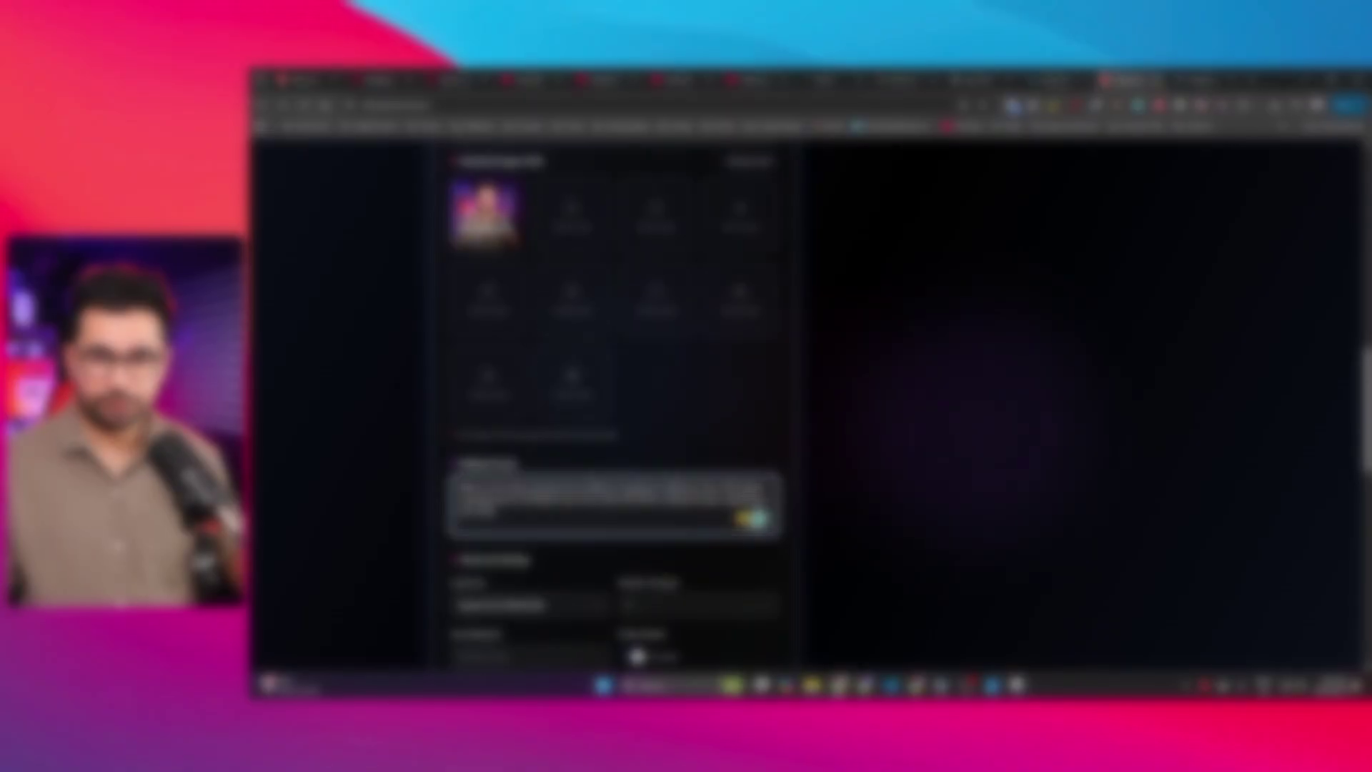
left_click_drag(644, 499, 642, 513)
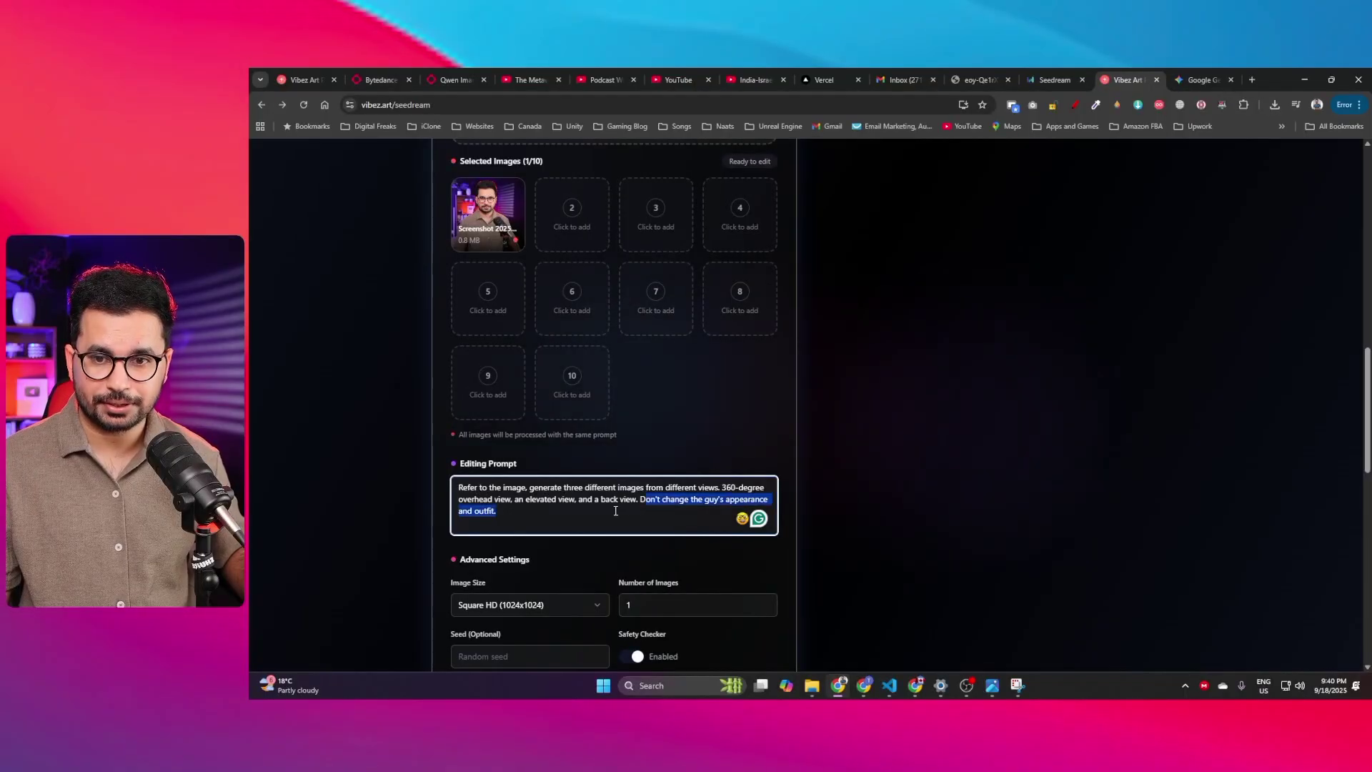
left_click(946, 461)
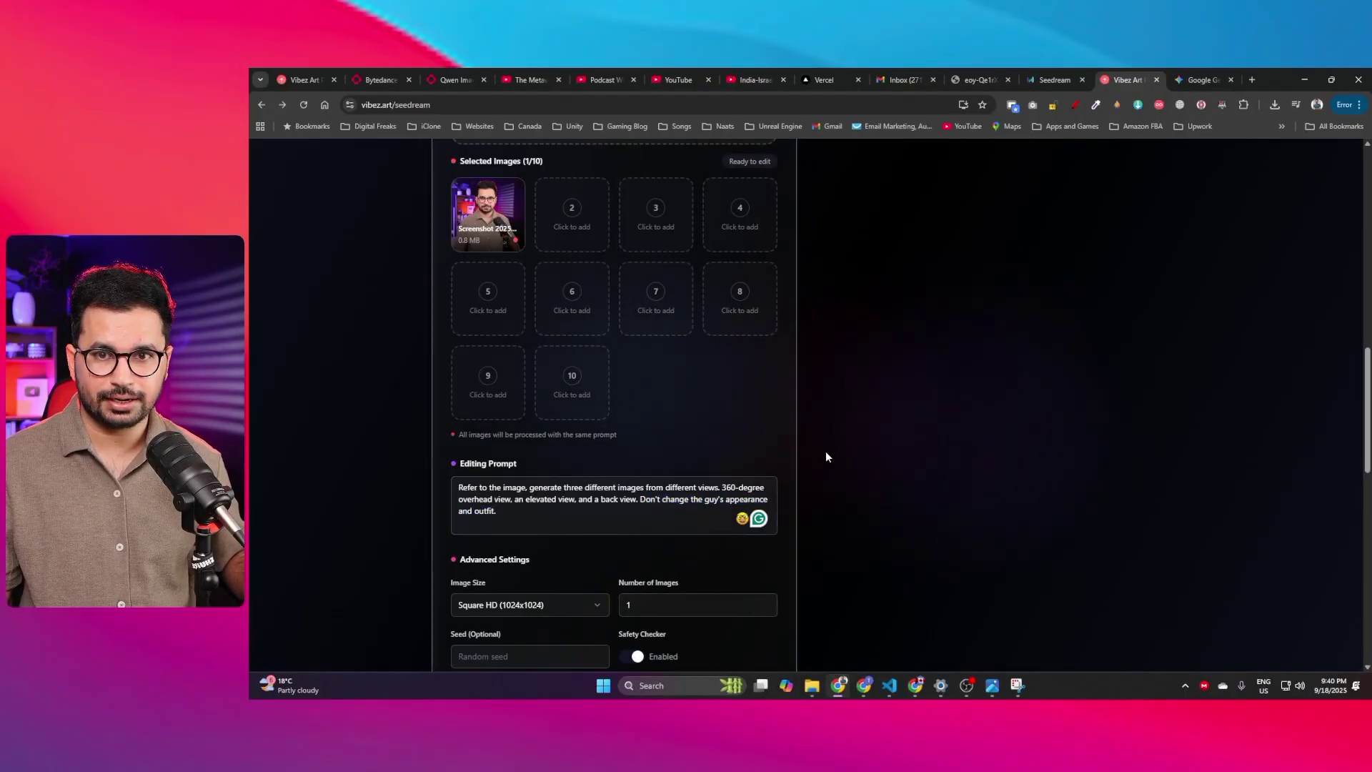
Step: Start the multi-view transformation with SeedDream V4
scroll(825, 454, "down", 3)
left_click(596, 470)
scroll(887, 458, "up", 13)
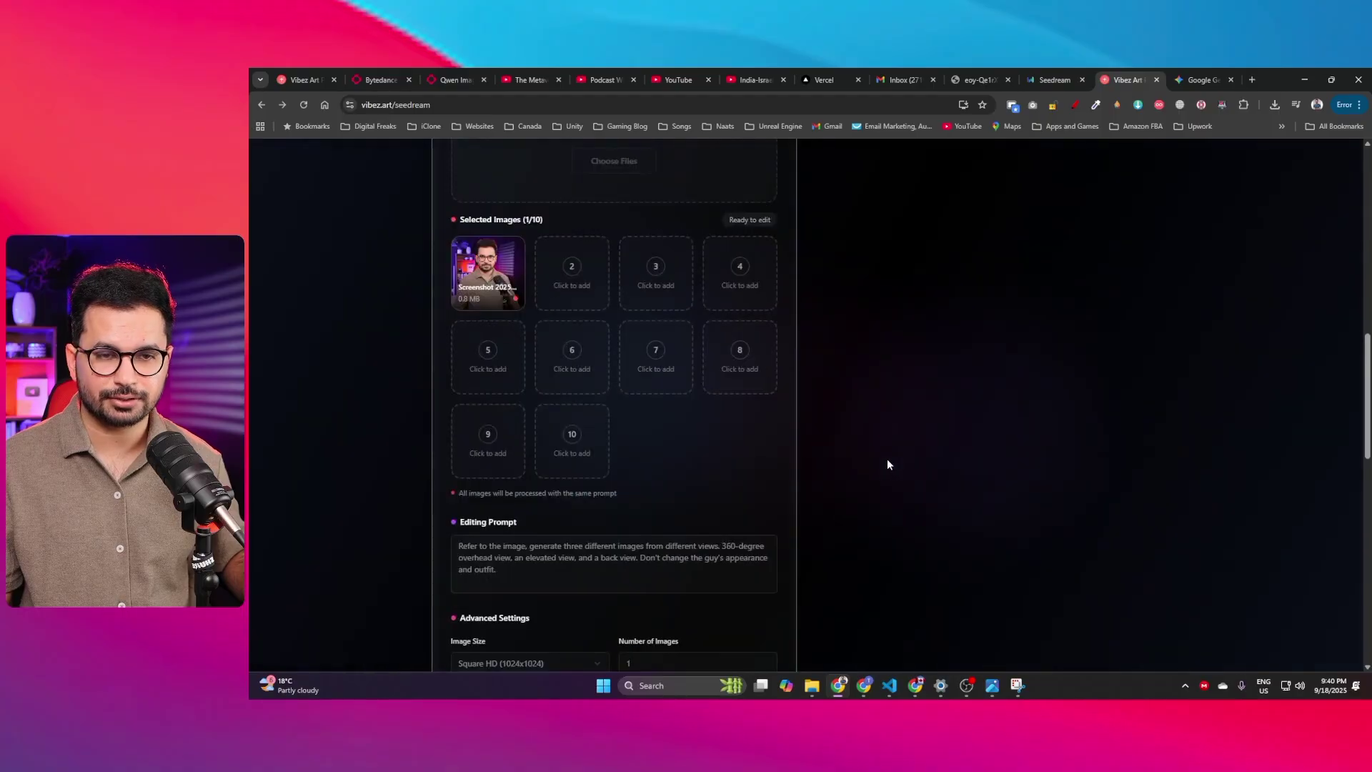
scroll(881, 451, "down", 3)
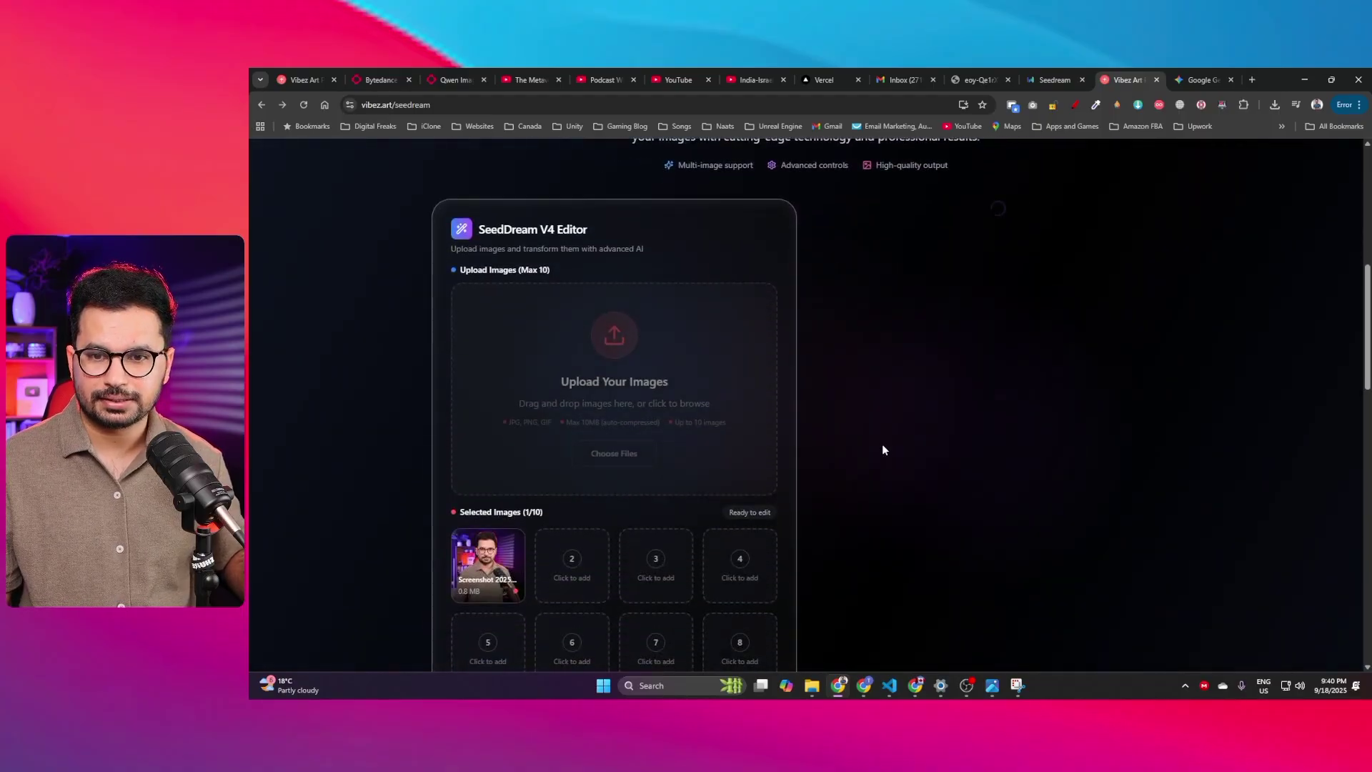
scroll(958, 449, "up", 1)
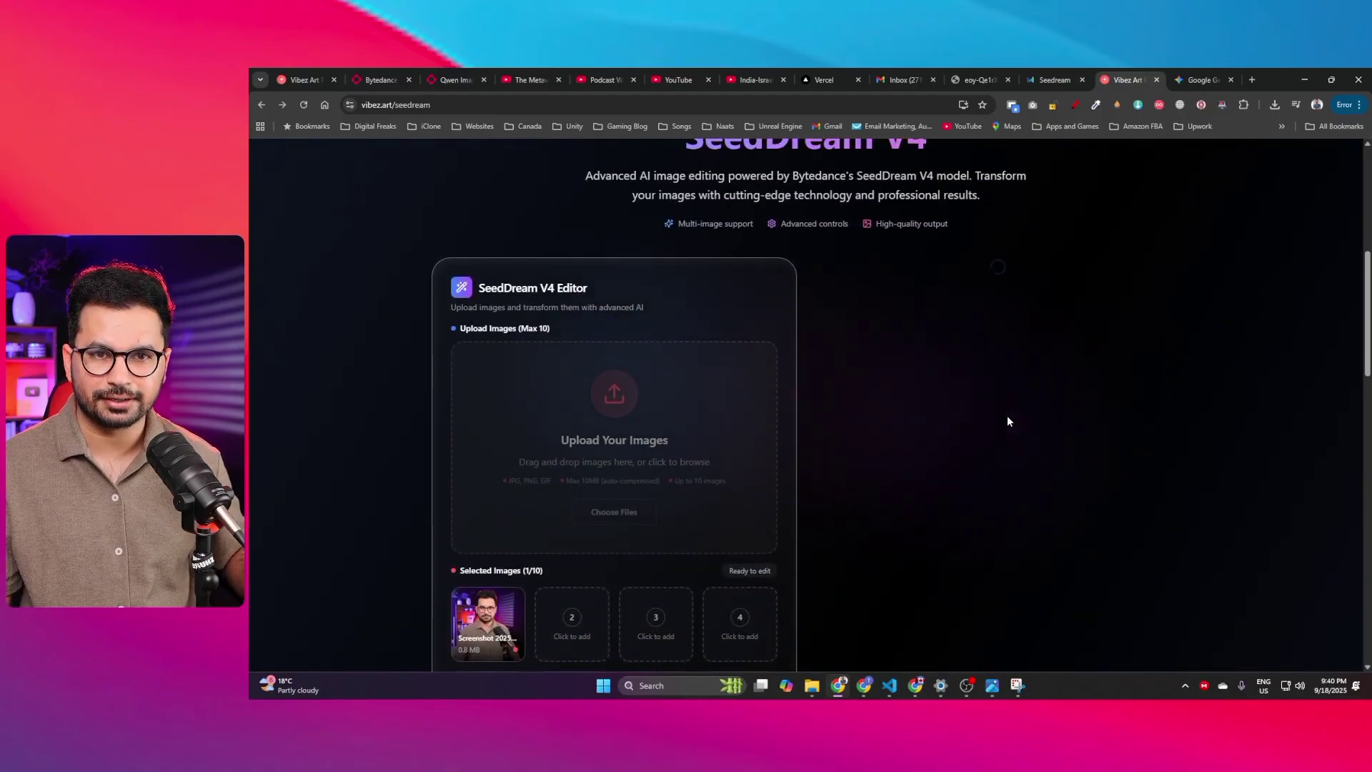
scroll(993, 400, "down", 2)
Step: Review Result 1, the overhead view of the man at his desk, and check its image options
scroll(993, 400, "up", 1)
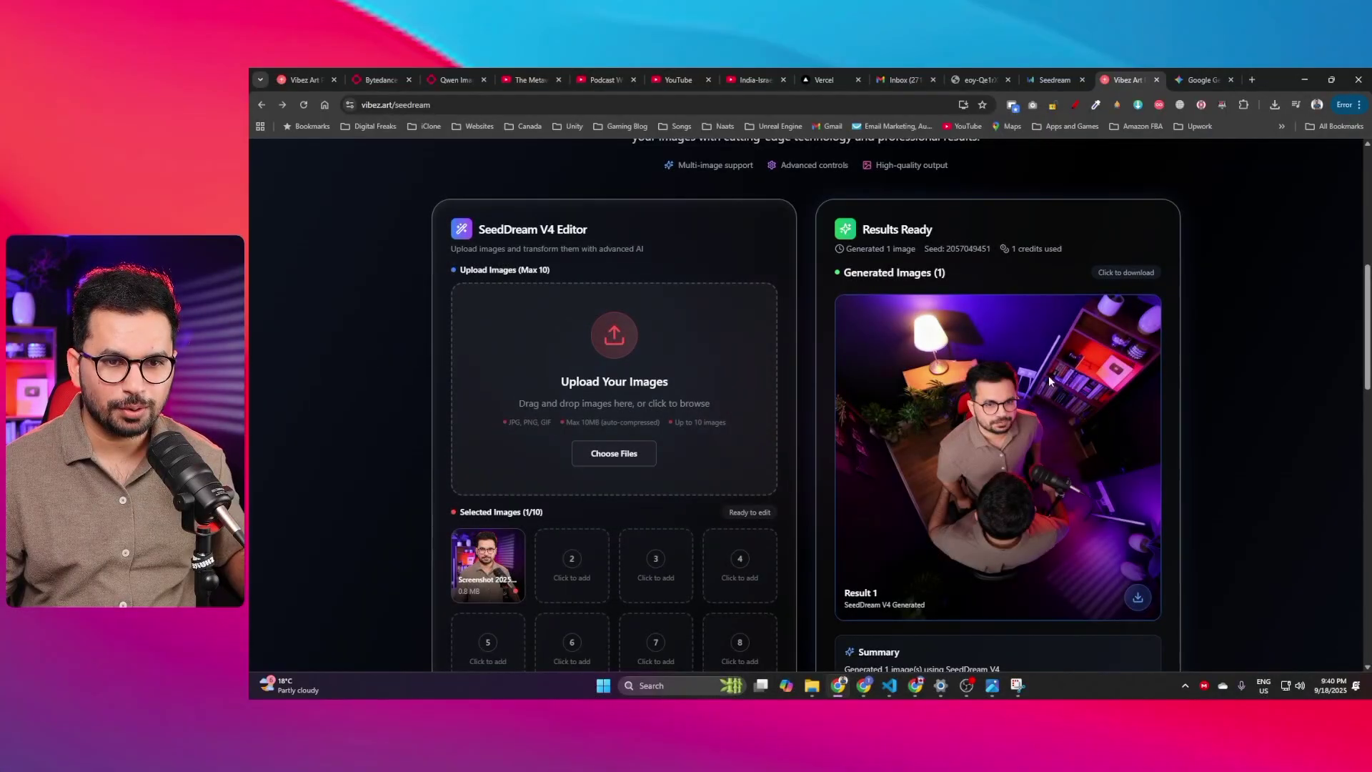
scroll(1009, 436, "down", 2)
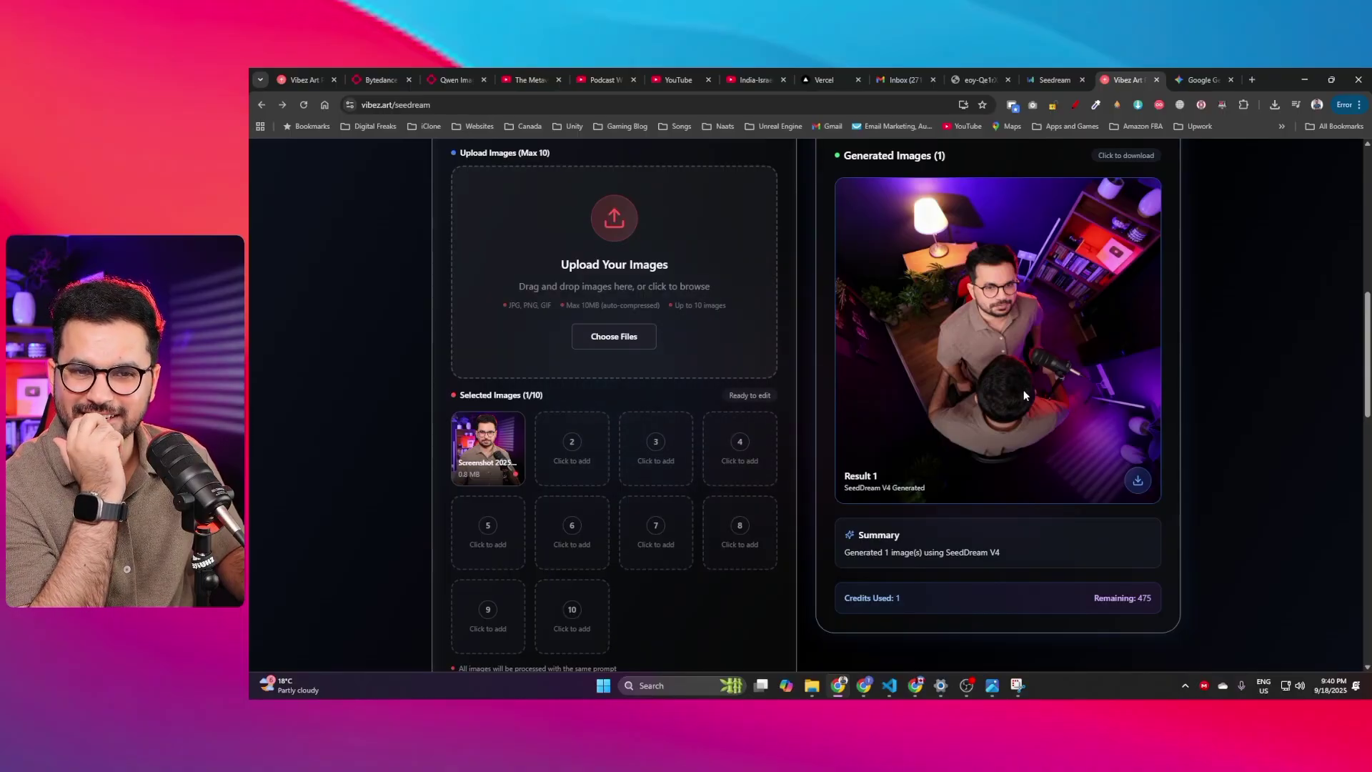
right_click(1002, 320)
left_click(961, 337)
Step: Open the generated overhead view full size and zoom in to inspect the face
left_click(1146, 473)
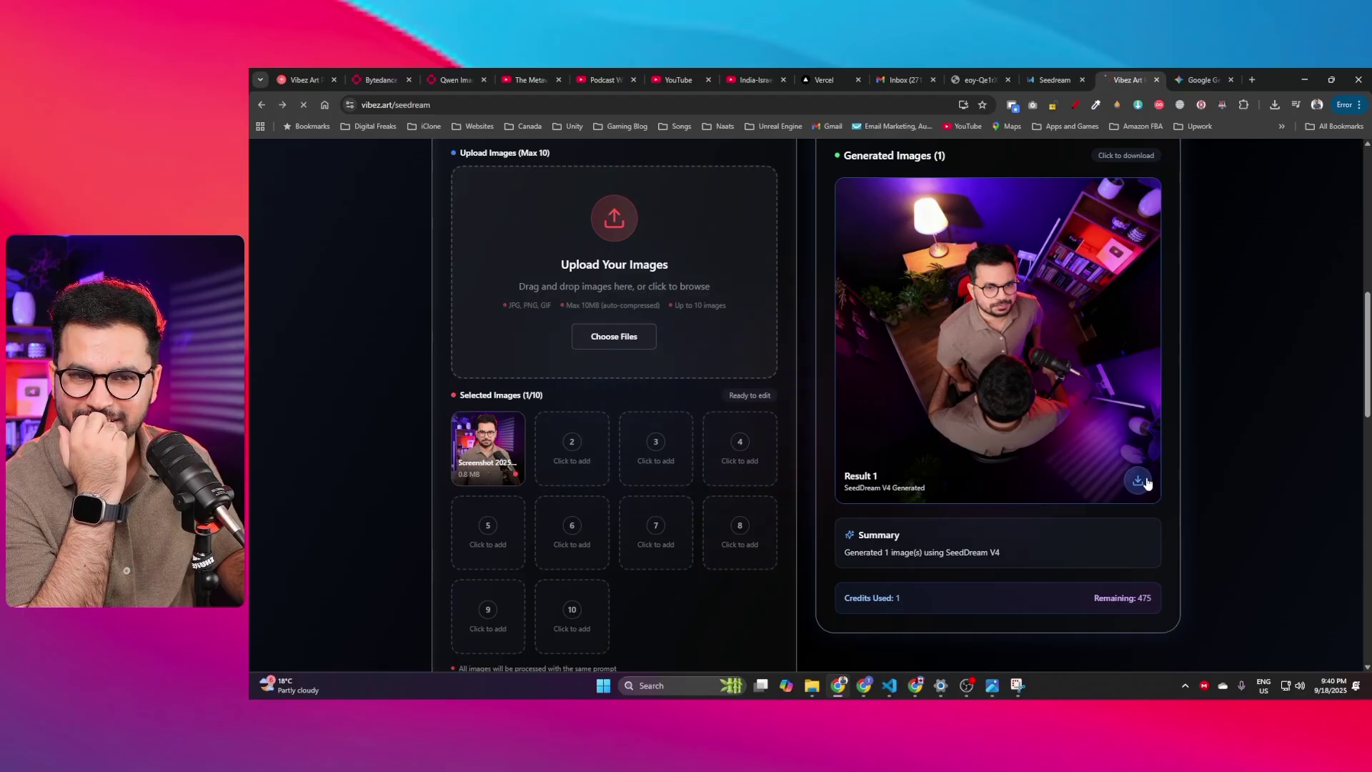
left_click(818, 381)
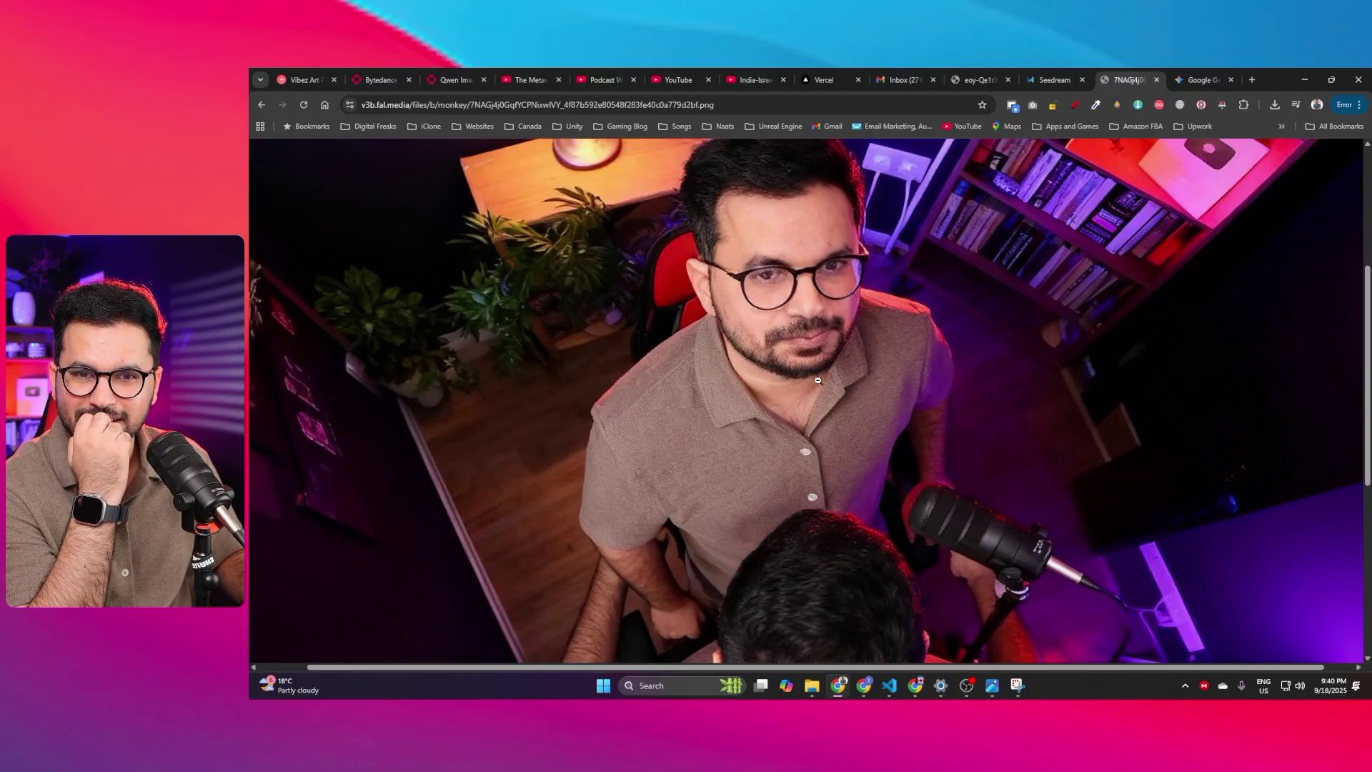
left_click(809, 379)
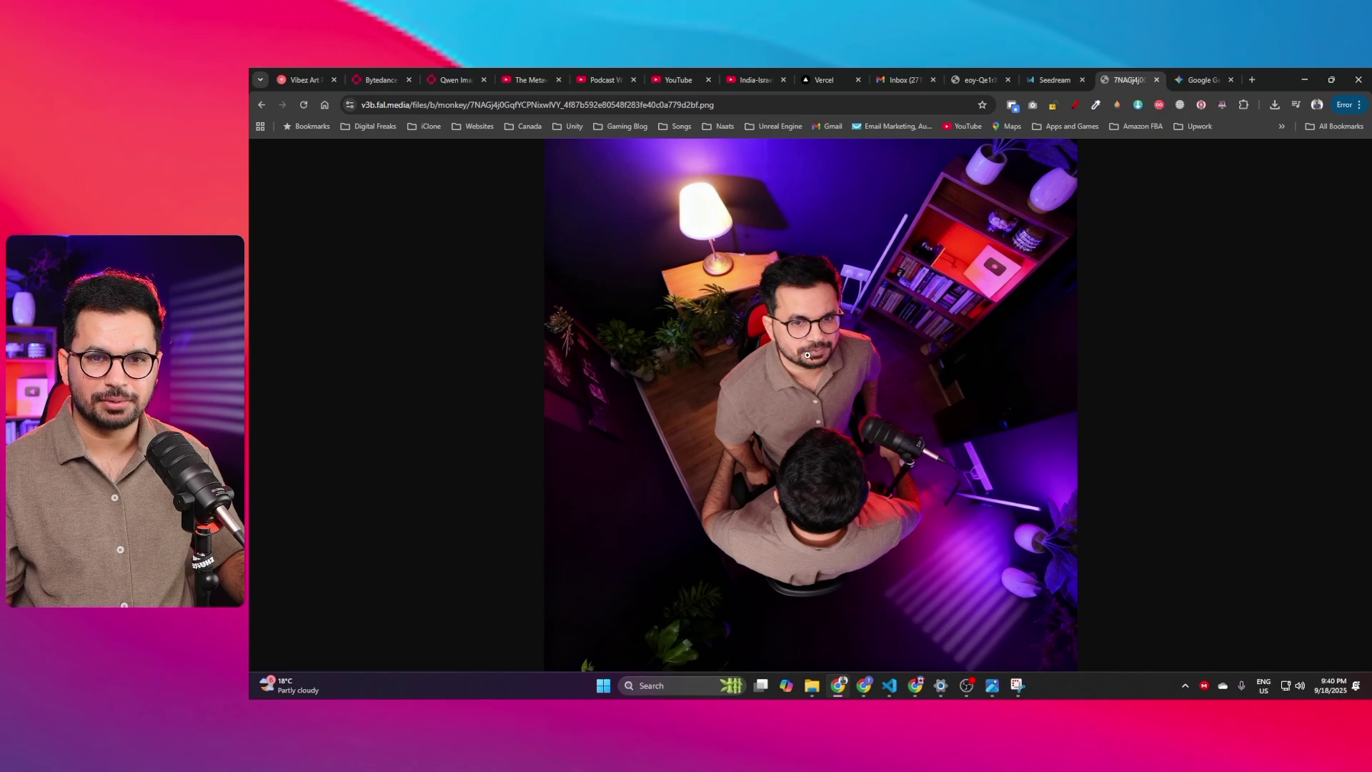
left_click(822, 361)
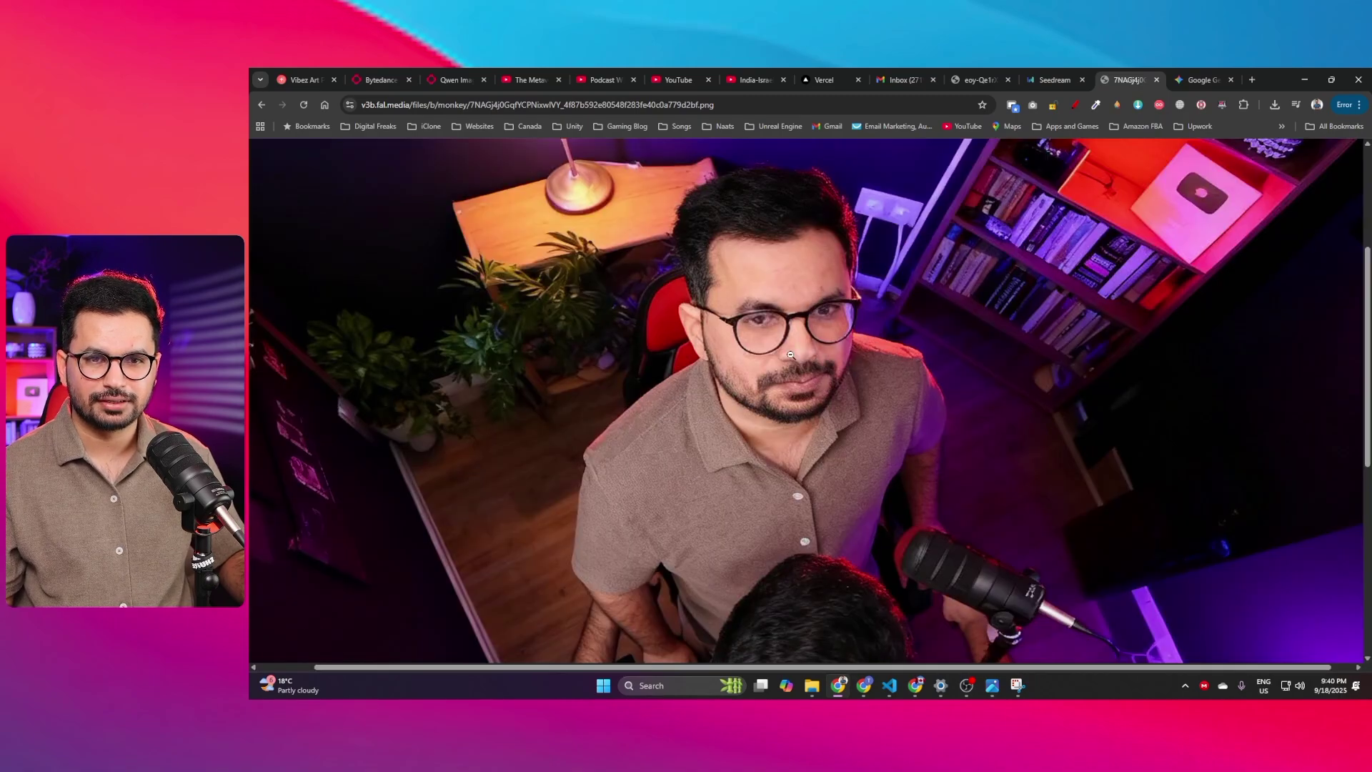
left_click(790, 355)
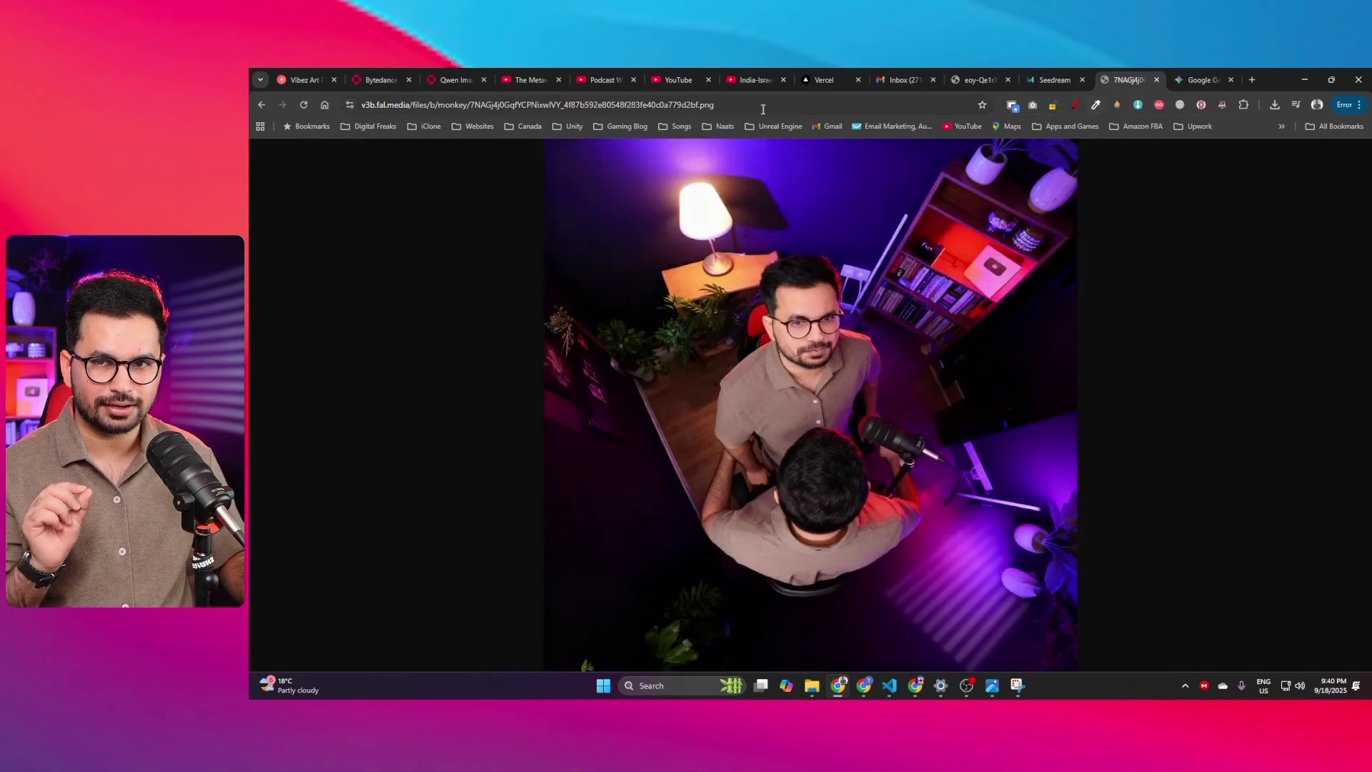
Step: Save the overhead-view image as a PNG to Downloads and return to the SeedDream tab
right_click(784, 344)
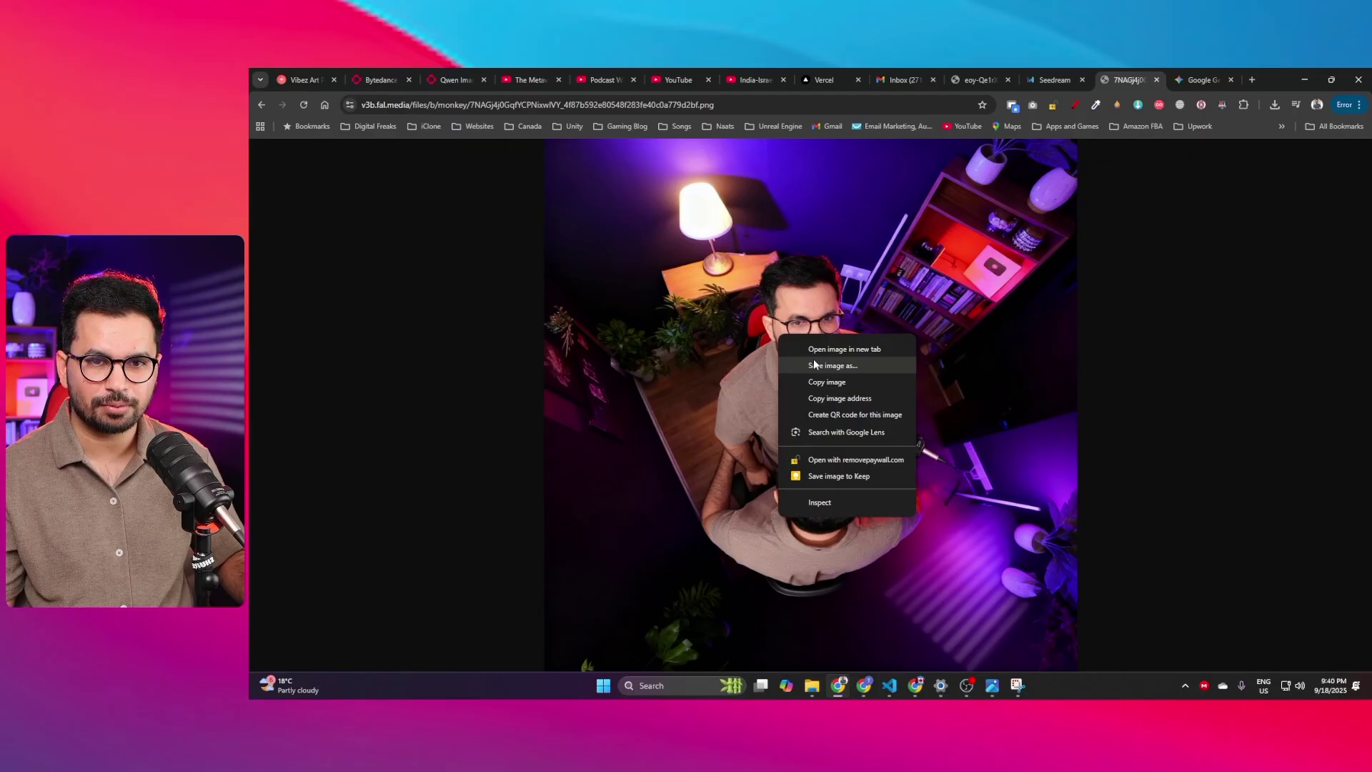
left_click(716, 341)
right_click(716, 341)
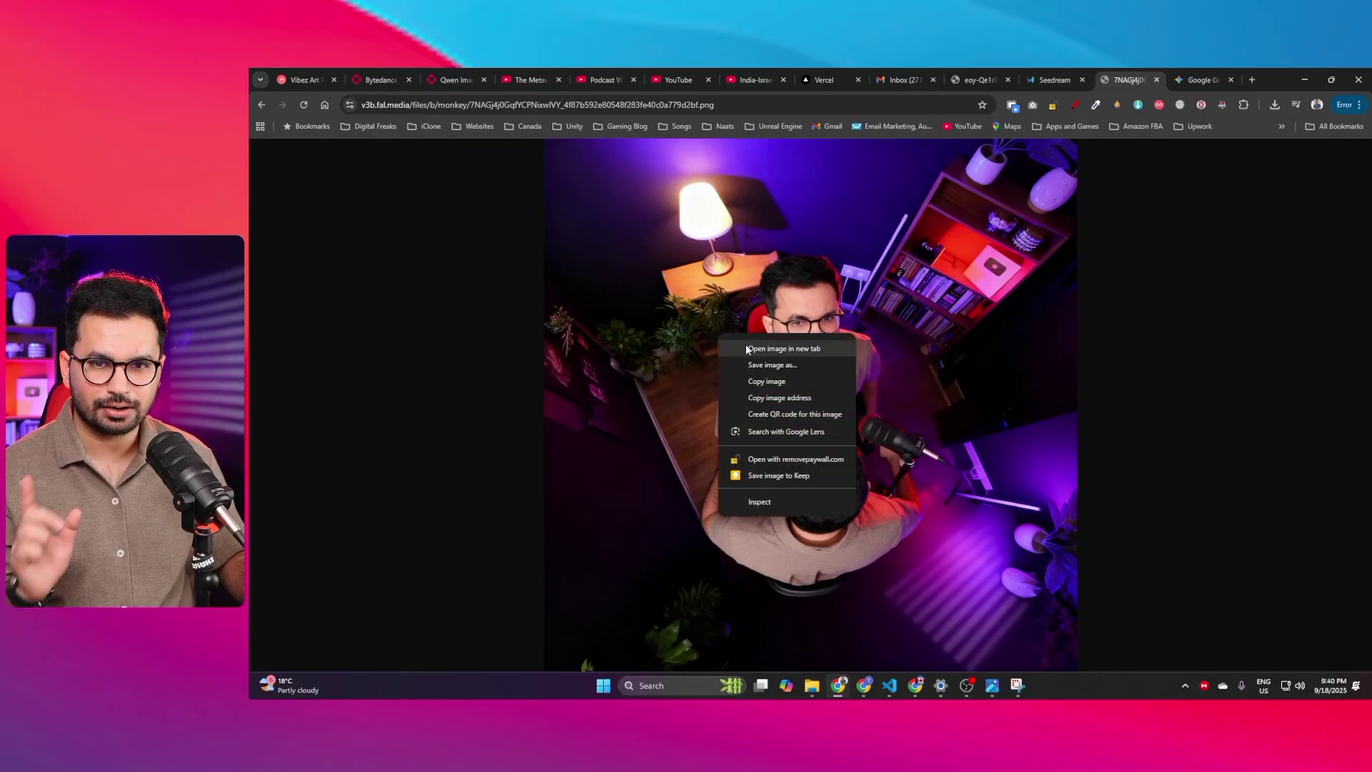
left_click(758, 364)
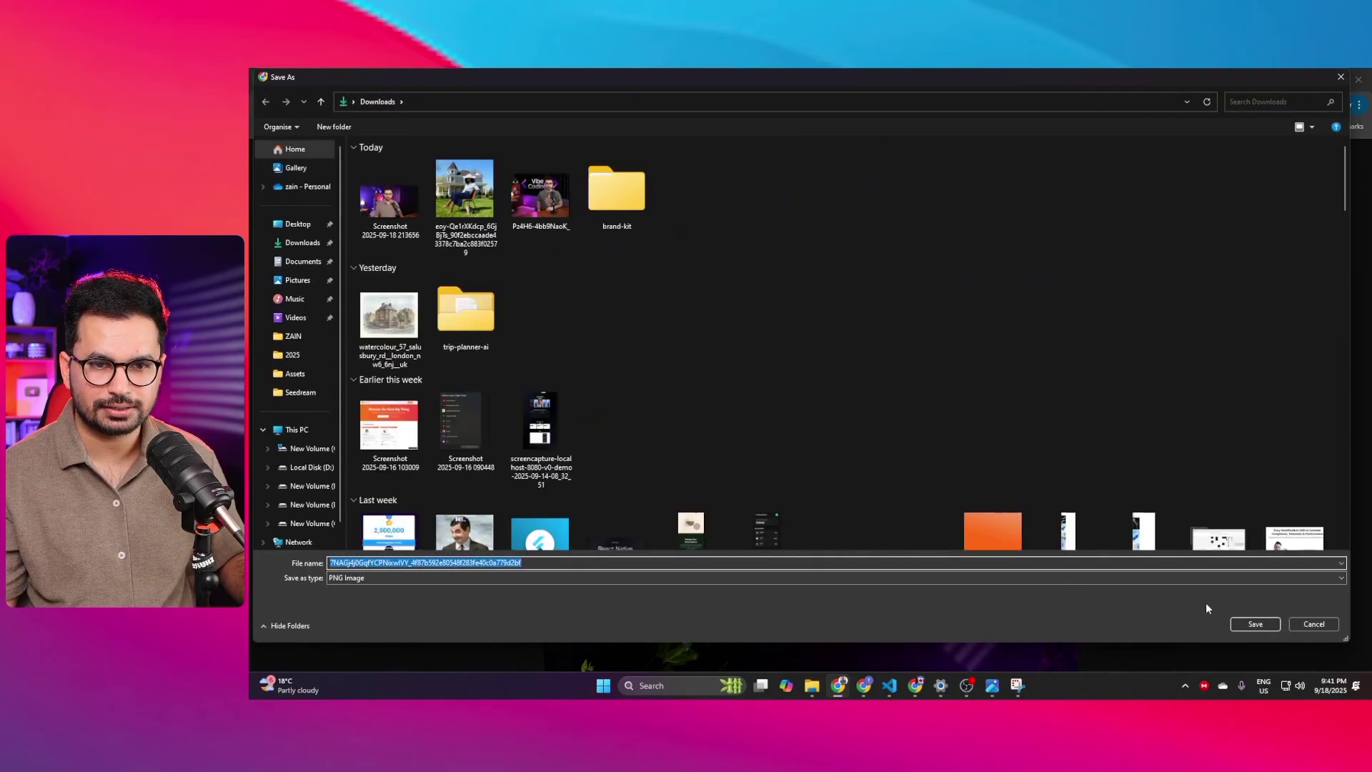
left_click(1250, 626)
left_click(1033, 78)
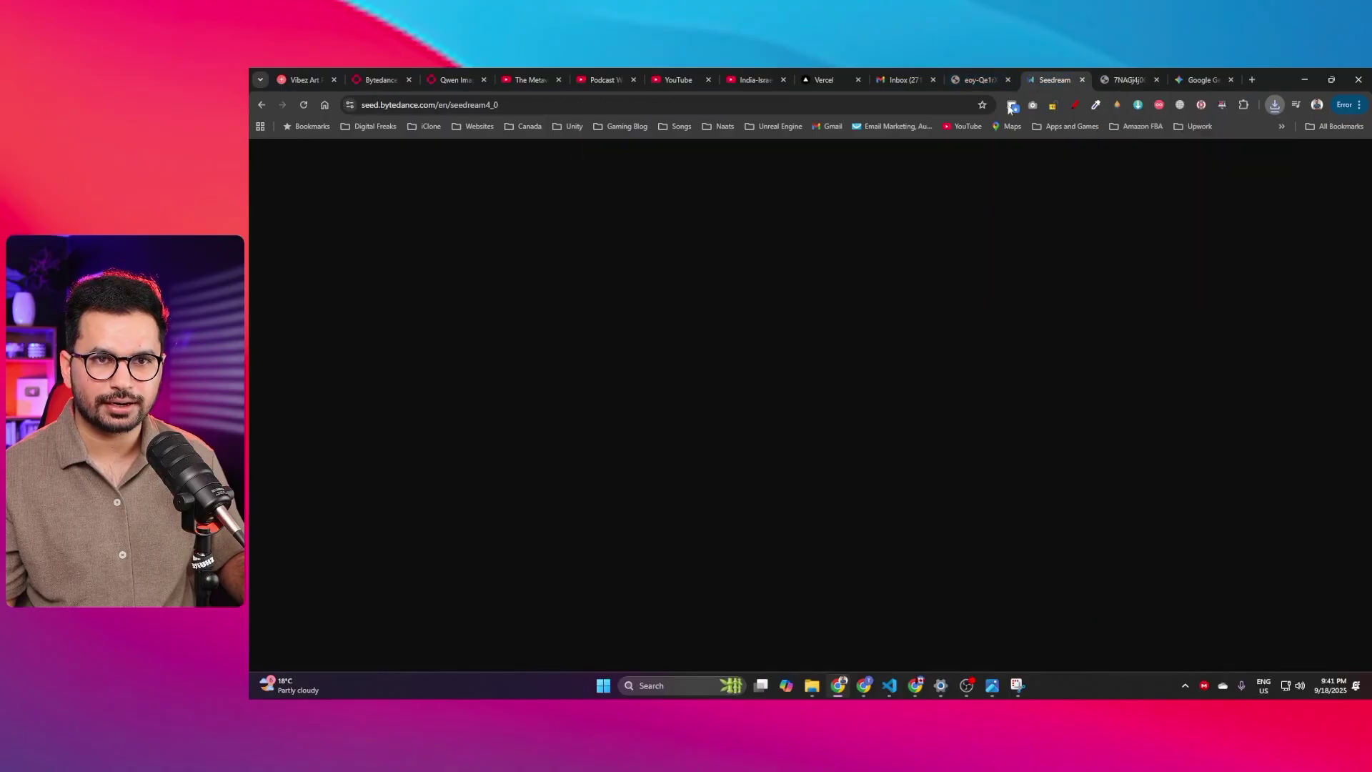
key("ctrl+Tab")
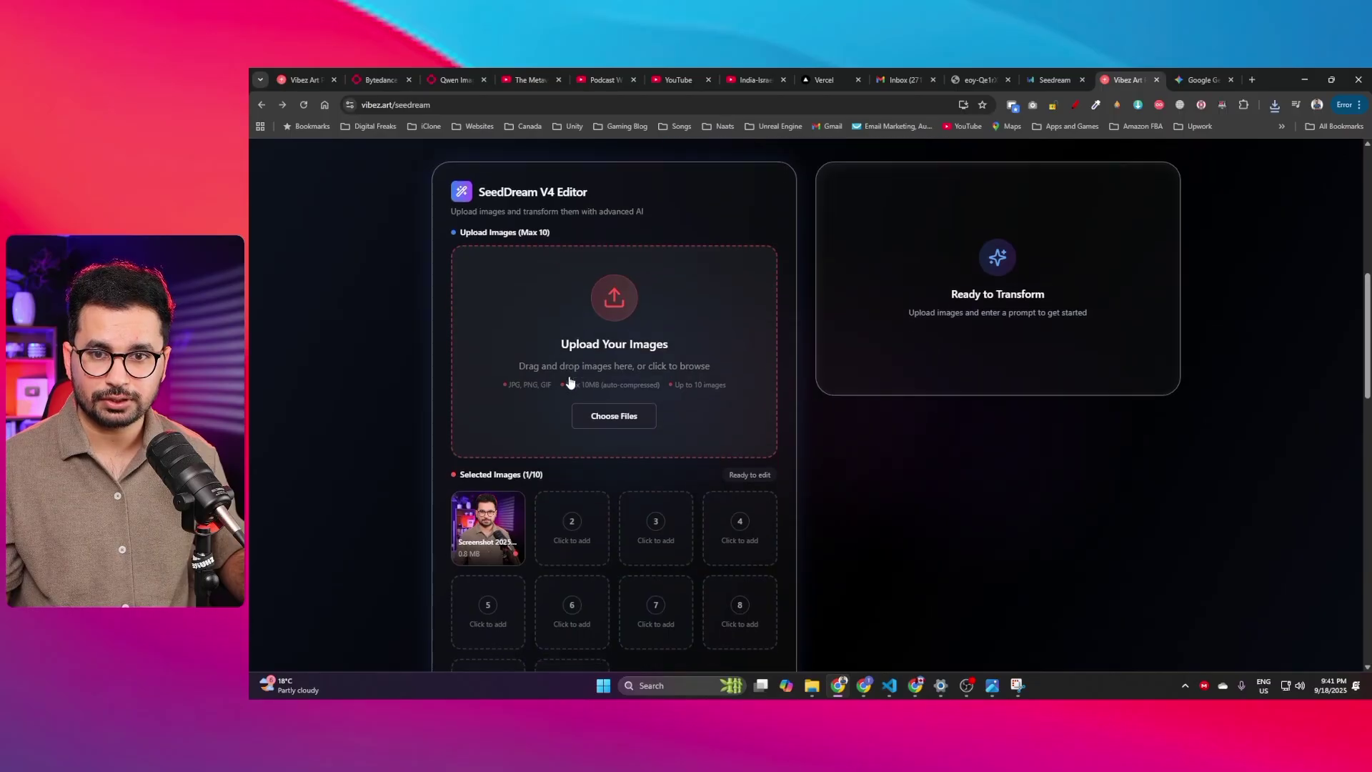
Step: Prepend 'Refer to this image and then geenrate an image.' to the prompt and run the transform
scroll(511, 576, "down", 2)
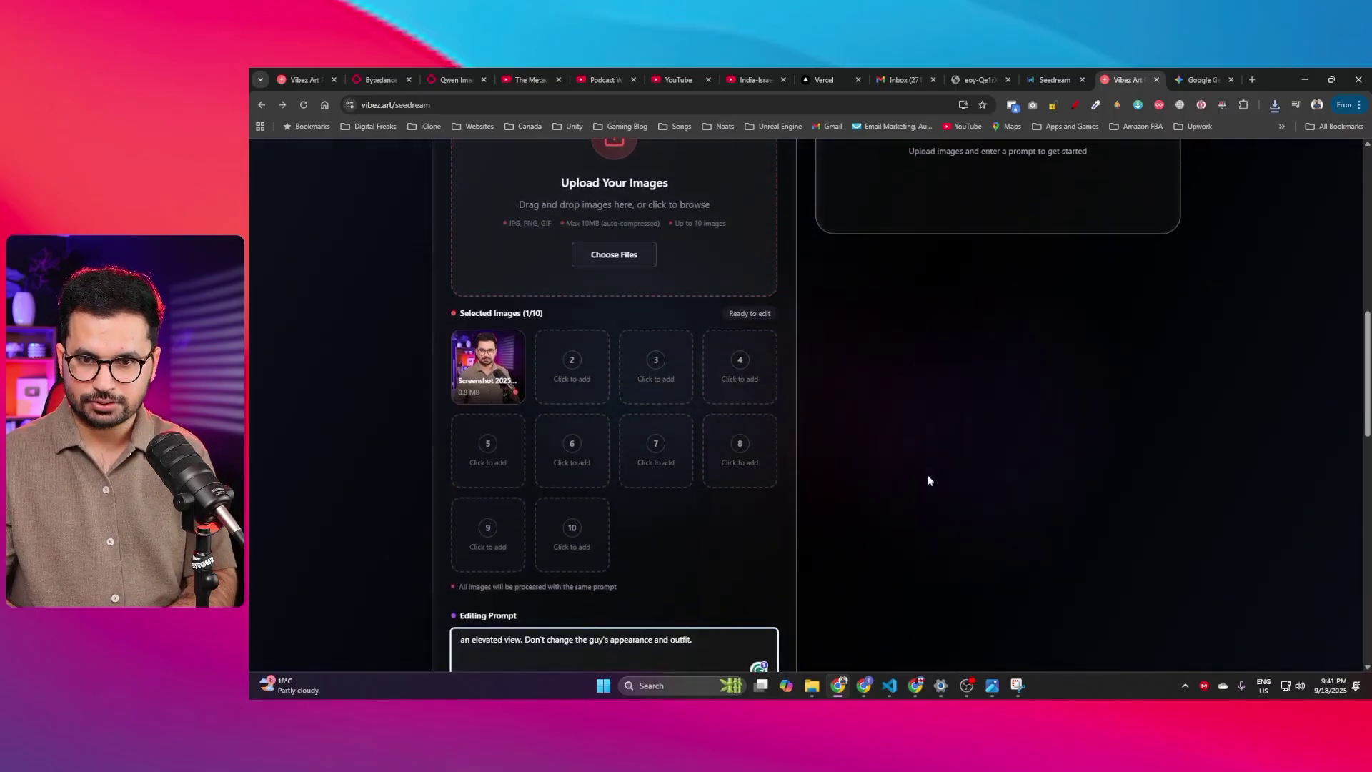
type("Refer to this image and then geenrate an image.")
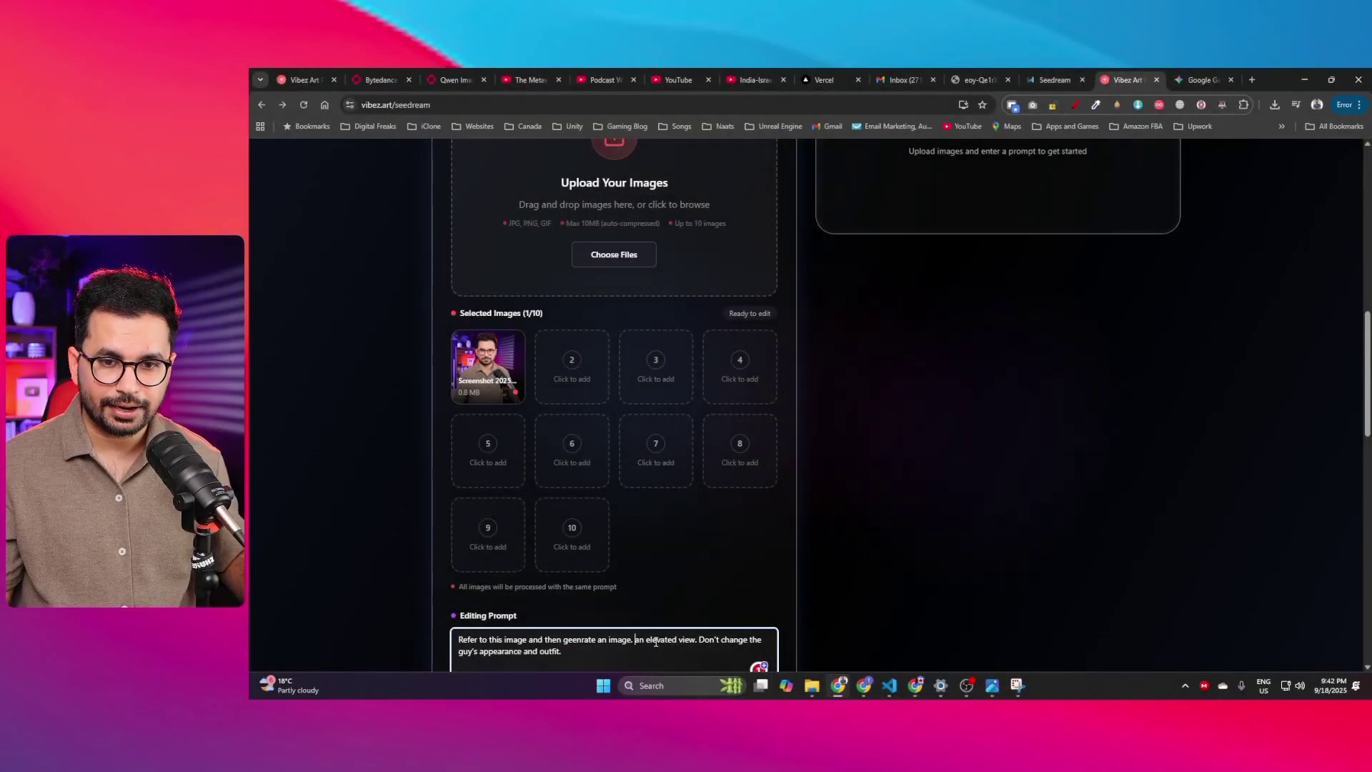
scroll(664, 640, "down", 1)
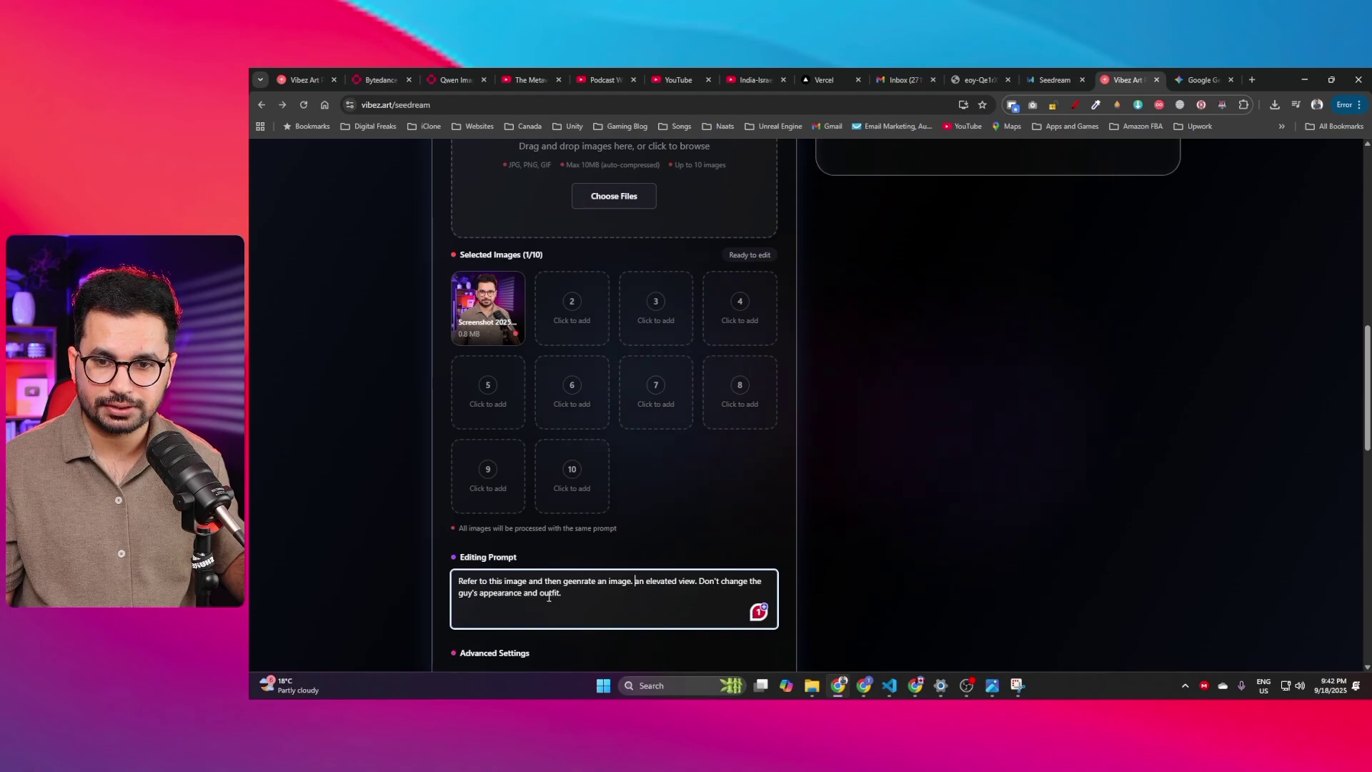
scroll(907, 499, "down", 8)
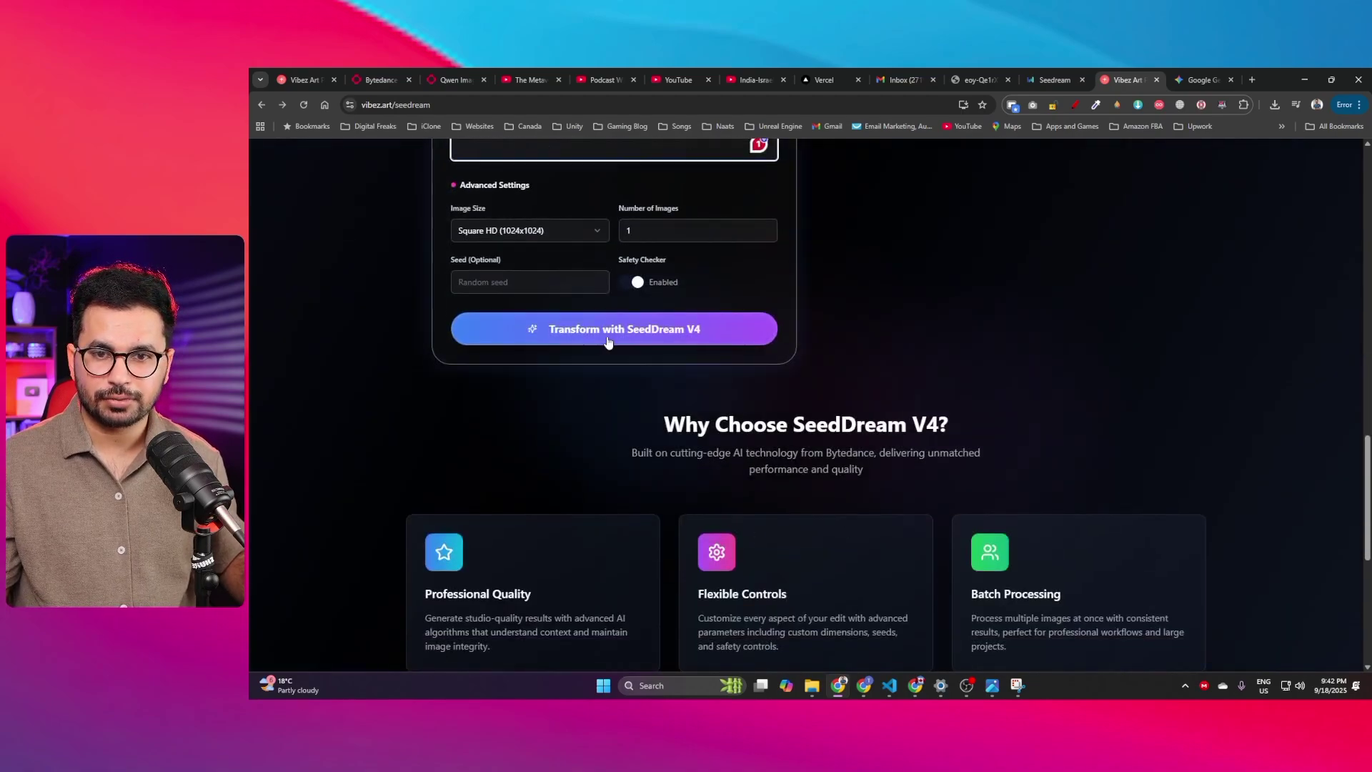
left_click(751, 330)
Step: Scroll through the elevated-view portrait result and the credits summary showing 474 remaining
scroll(857, 379, "up", 5)
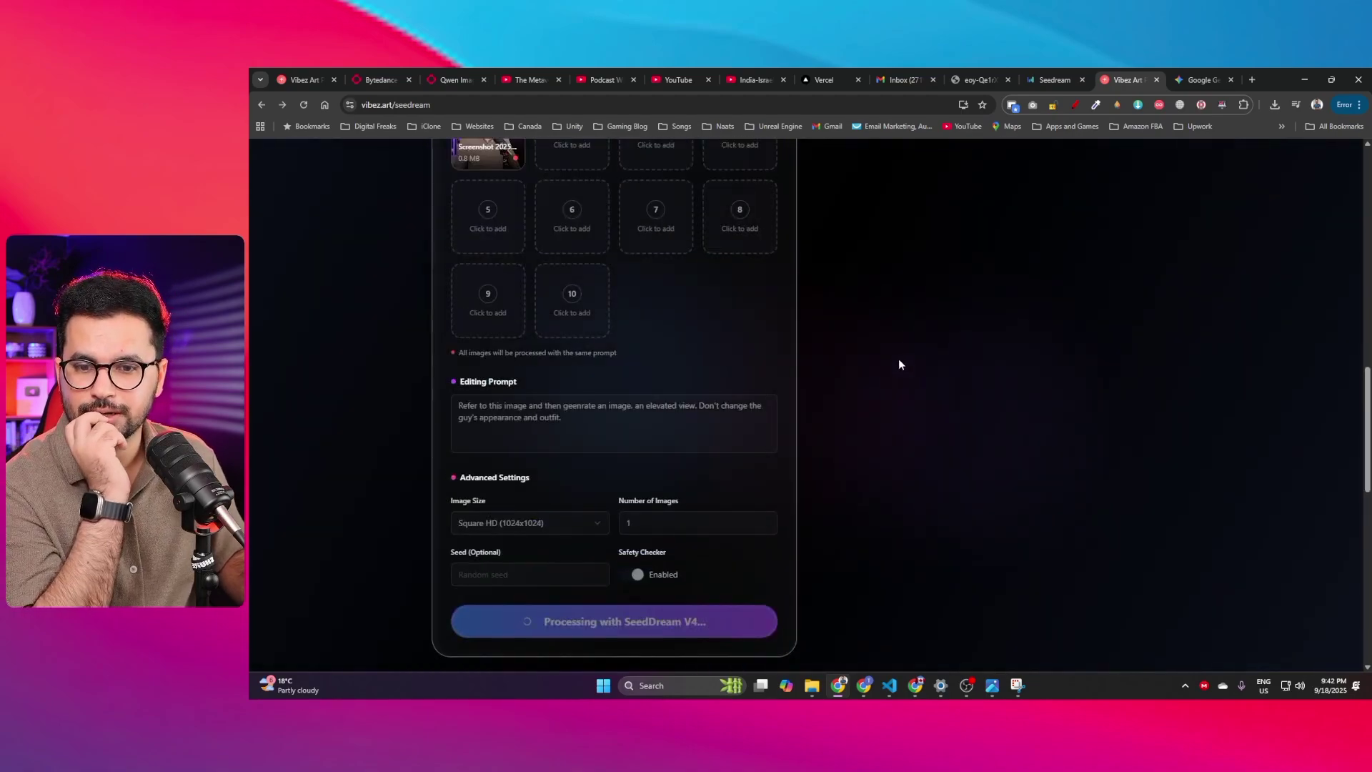
scroll(899, 365, "up", 12)
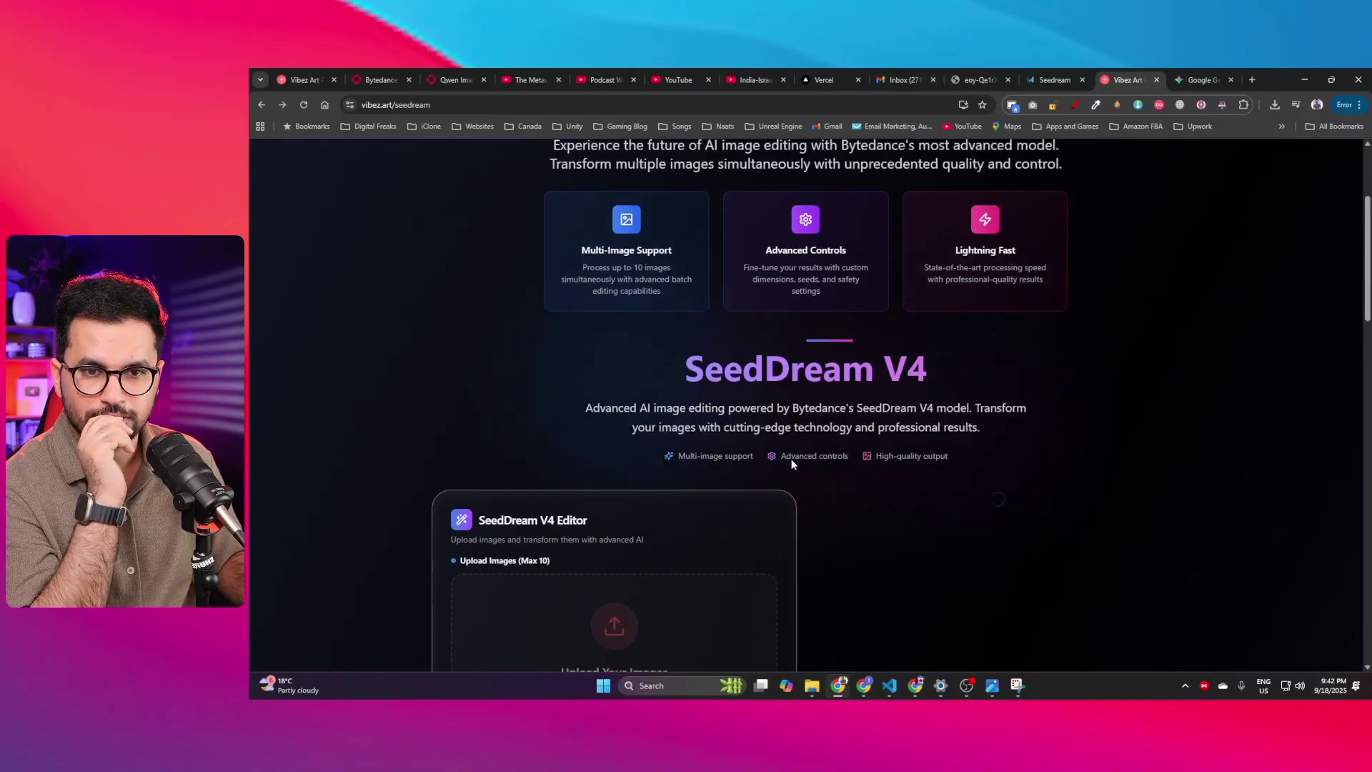
scroll(791, 461, "down", 3)
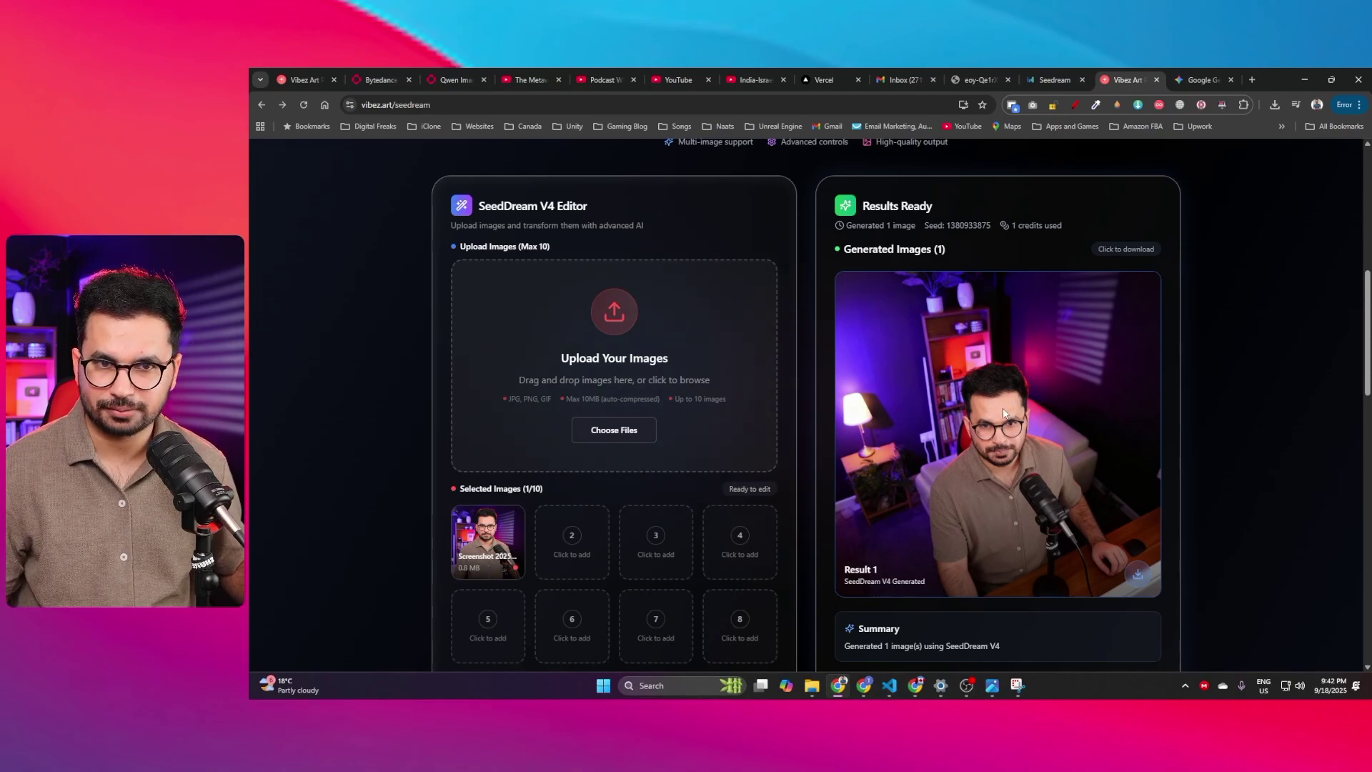
scroll(1022, 425, "down", 3)
scroll(1040, 435, "up", 3)
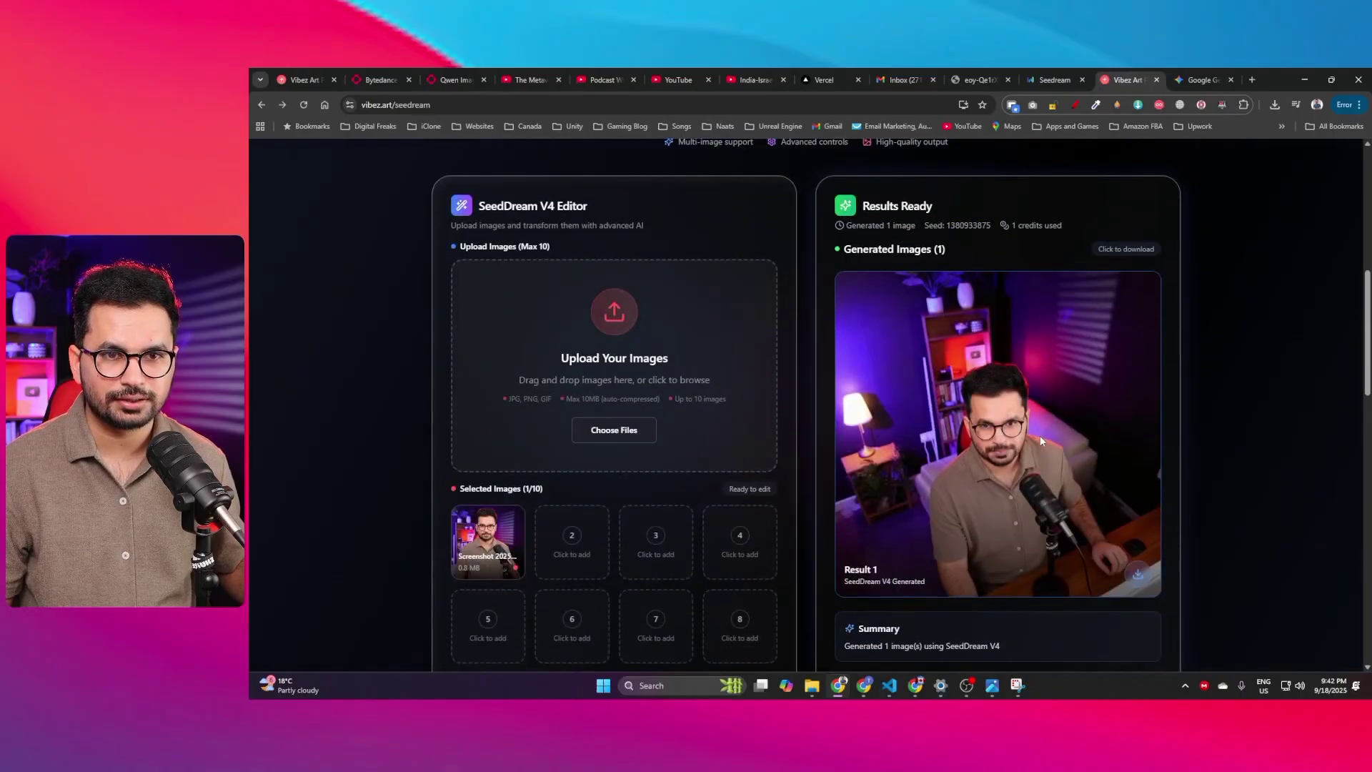
scroll(972, 509, "down", 2)
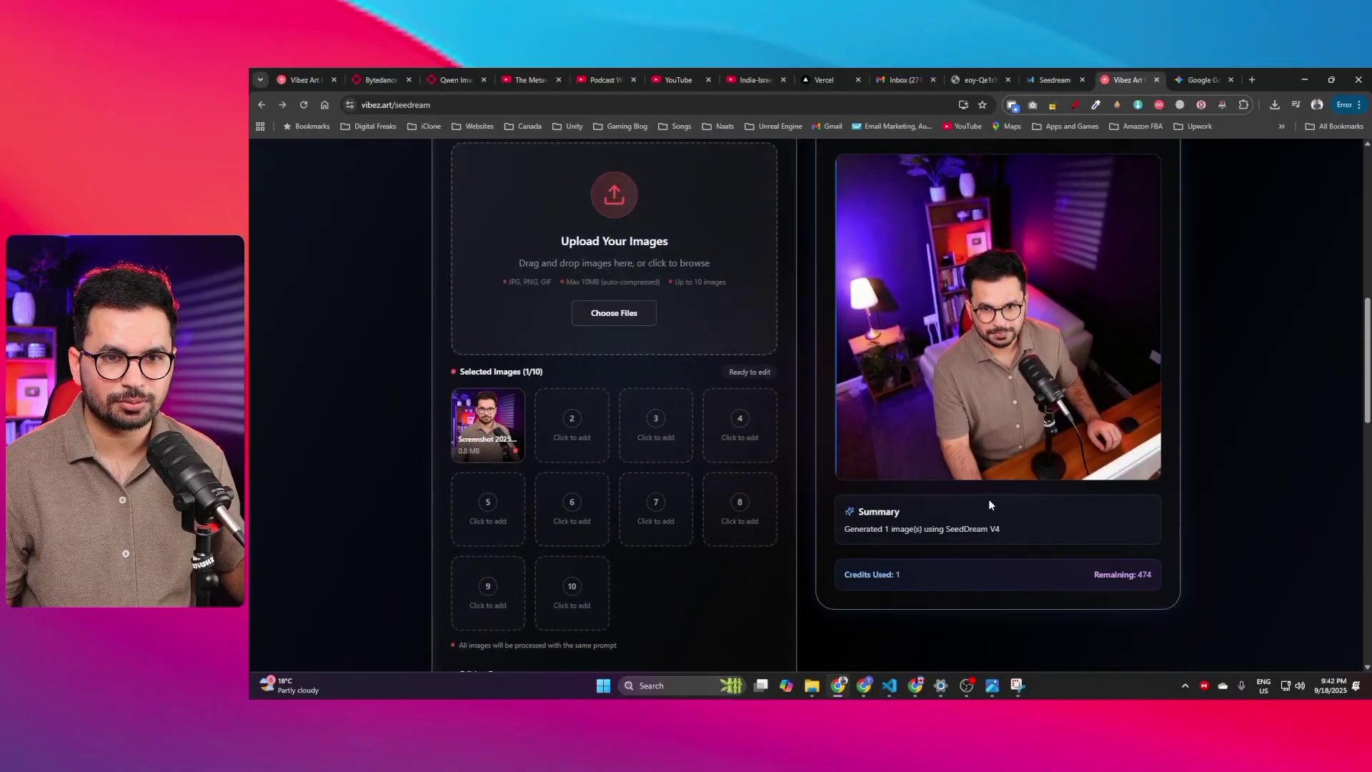
mouse_move(1038, 458)
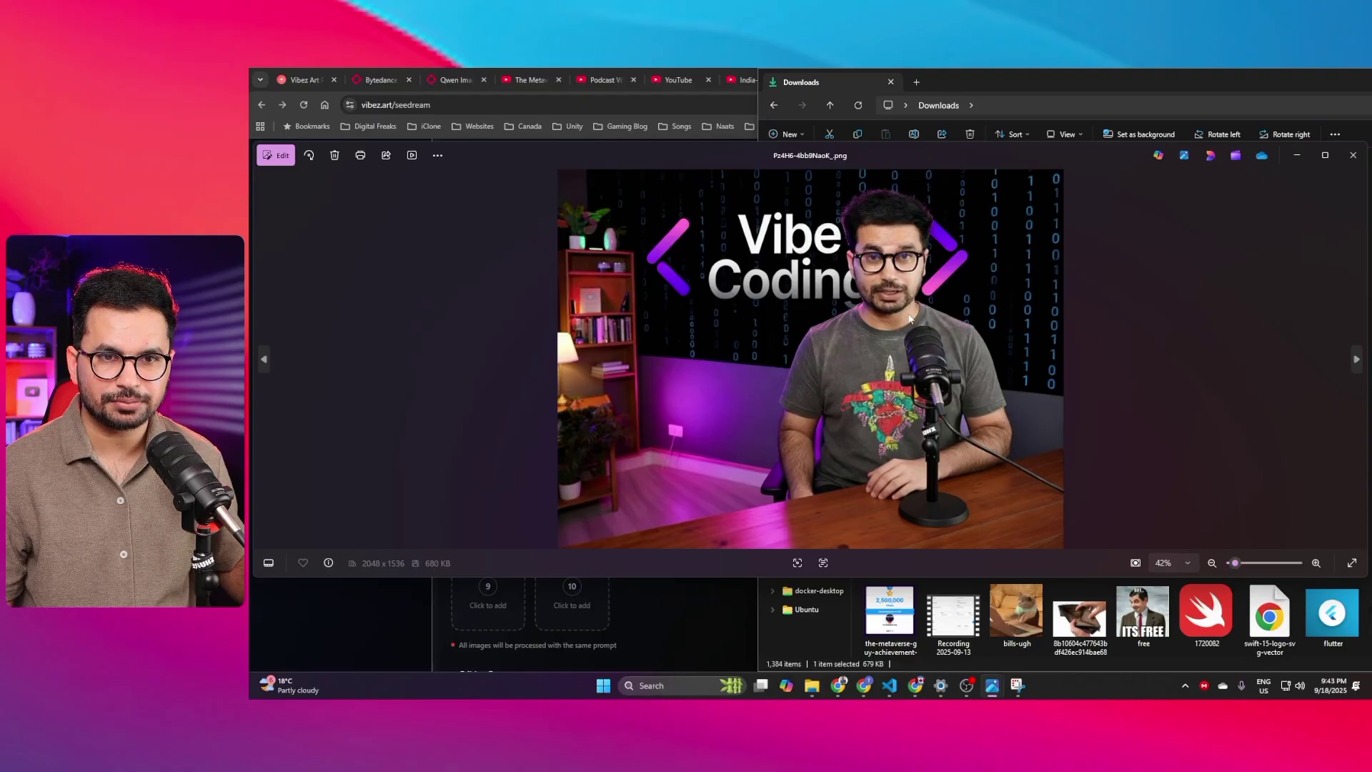
Step: Preview the Vibe Coding photo, un-maximize the Photos window and close it
scroll(890, 298, "up", 3)
scroll(787, 272, "down", 3)
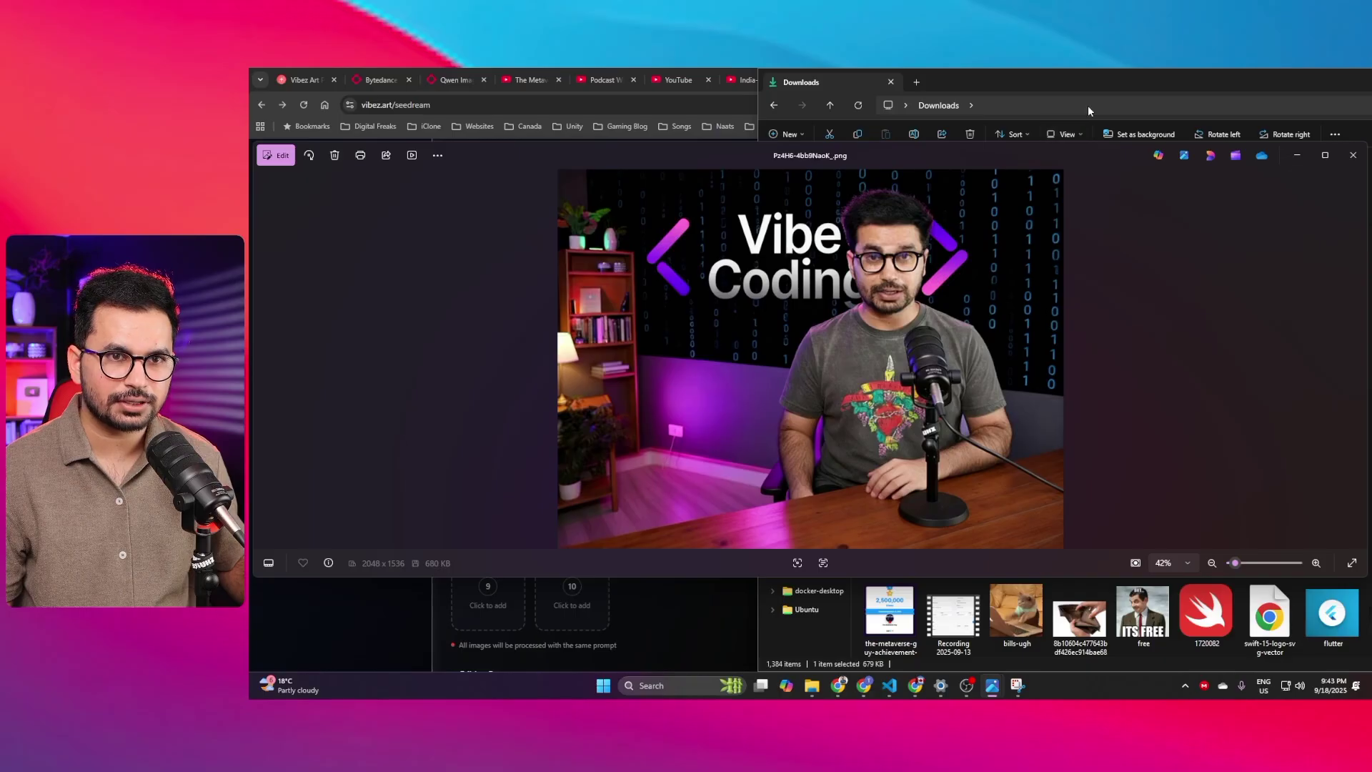
left_click_drag(742, 156, 676, 110)
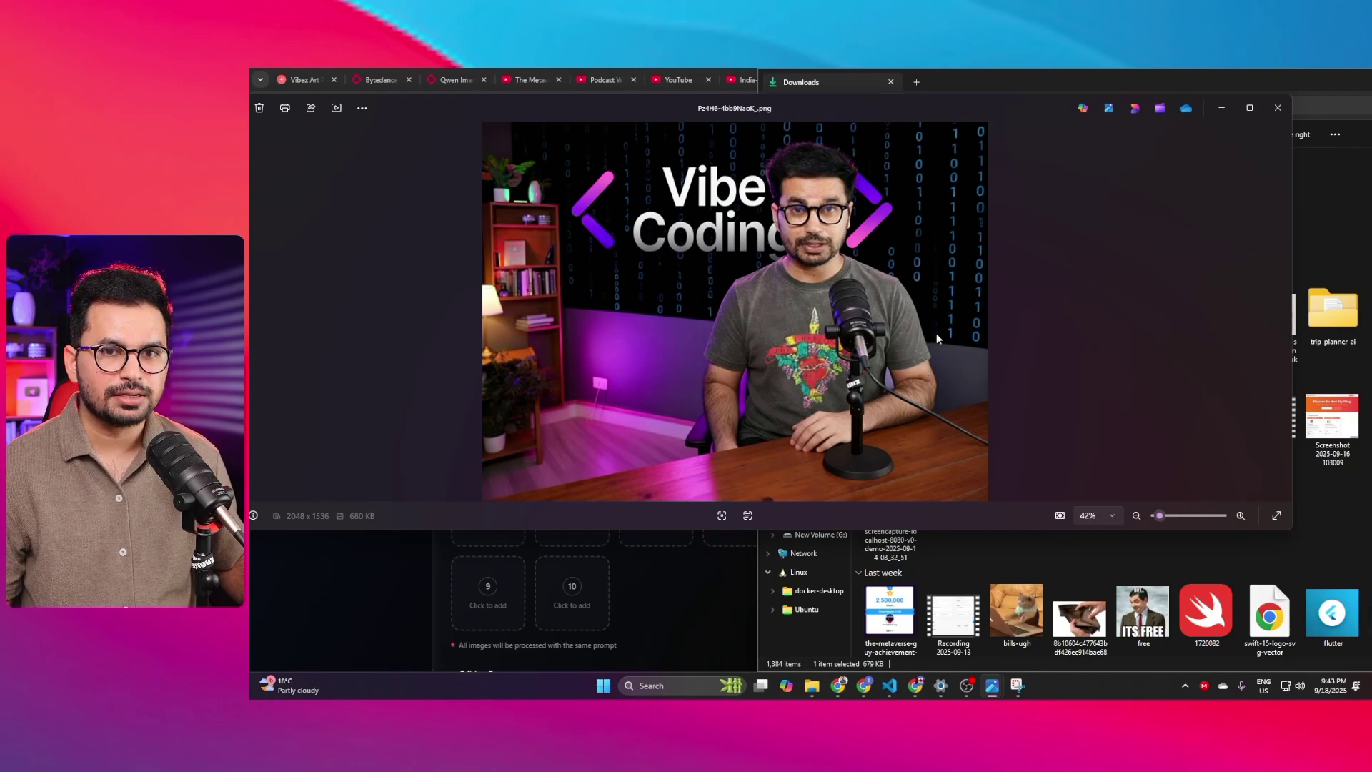
left_click(1273, 108)
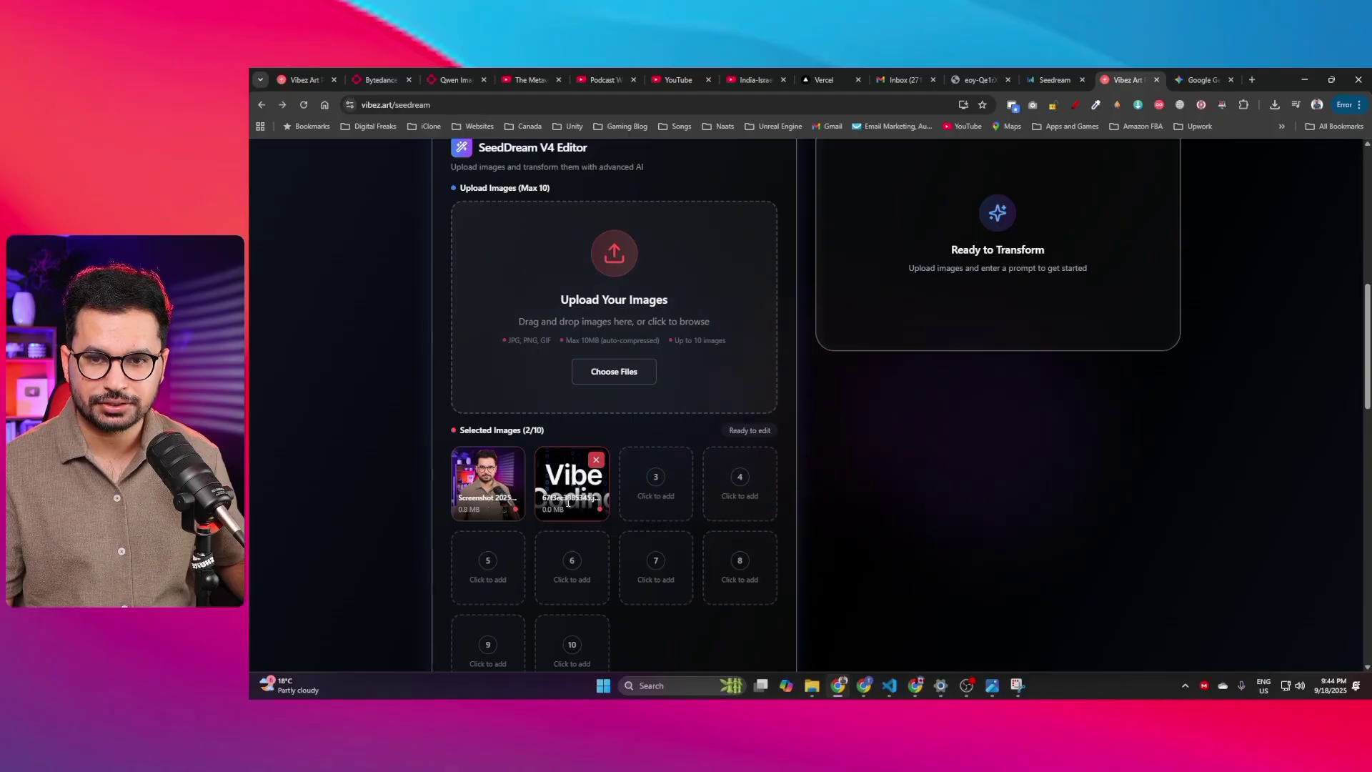
Step: Open the Vibe Coding thumbnail in a new tab, view it, then return to SeedDream
right_click(568, 480)
left_click(608, 489)
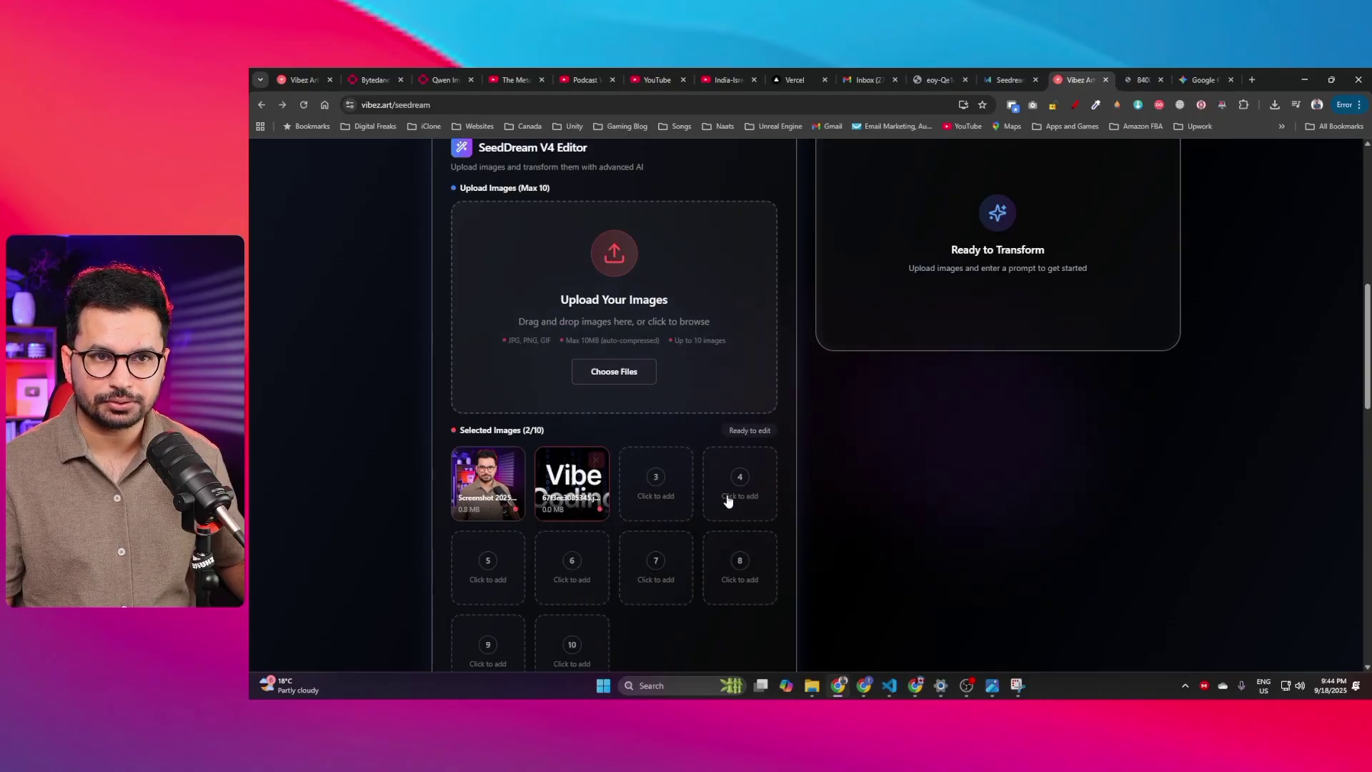
left_click(1128, 77)
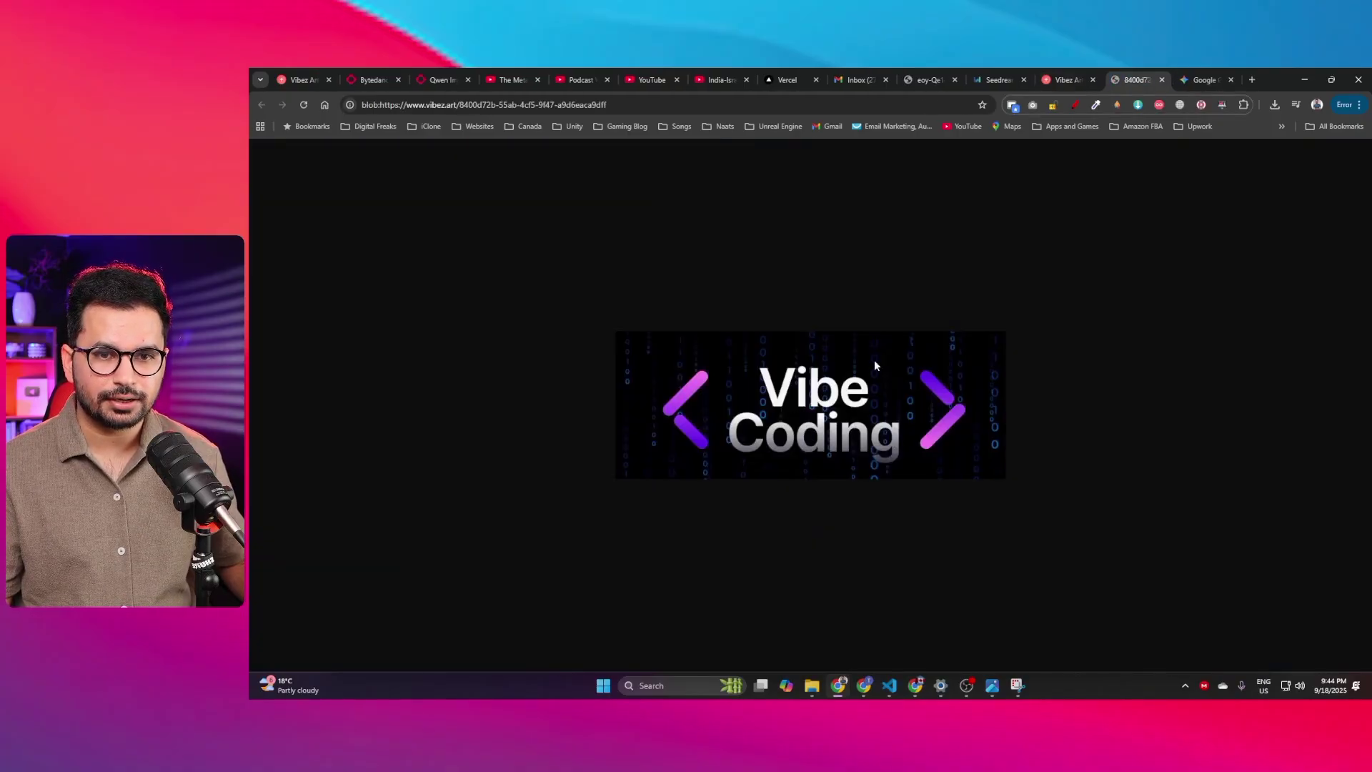
left_click(1073, 78)
scroll(674, 615, "down", 5)
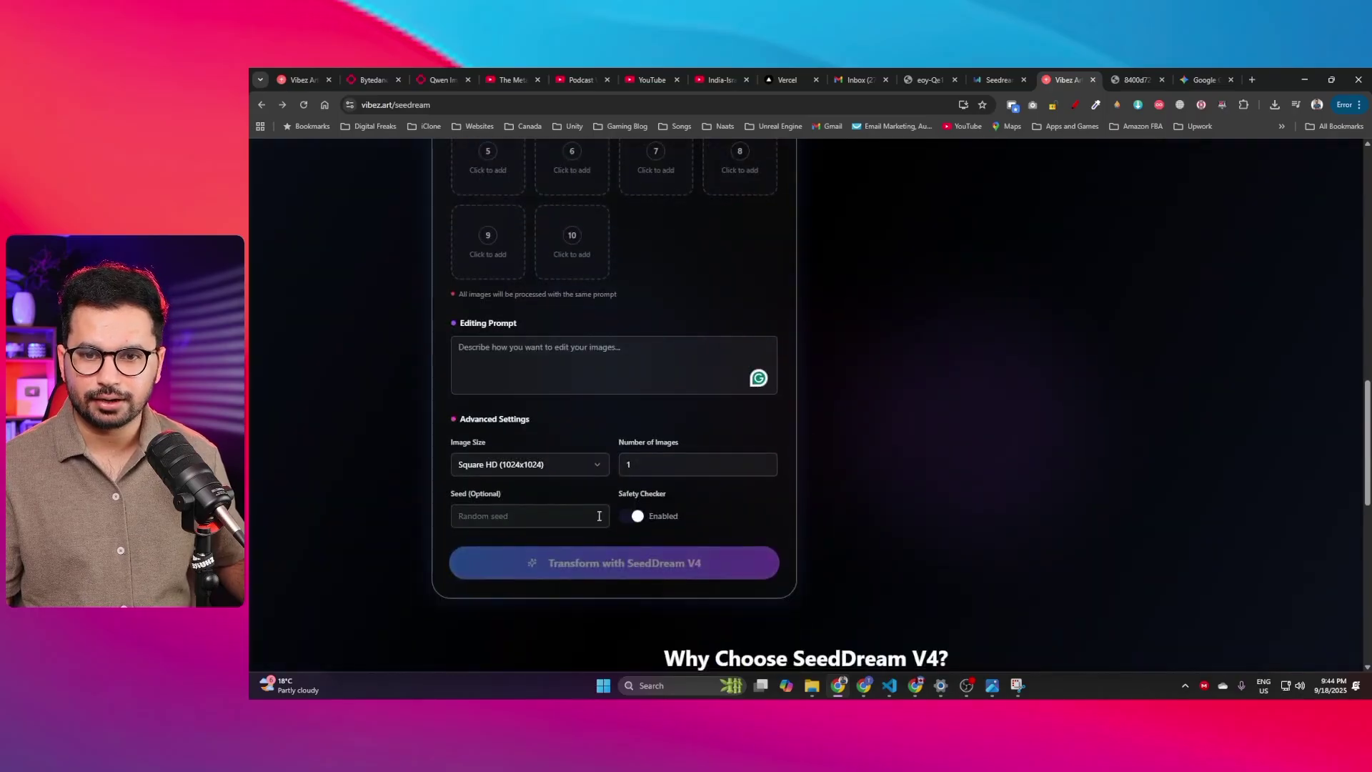
Step: Enter the prompt 'generate a new image, add the Vibe Coding image on background' and transform
left_click(585, 346)
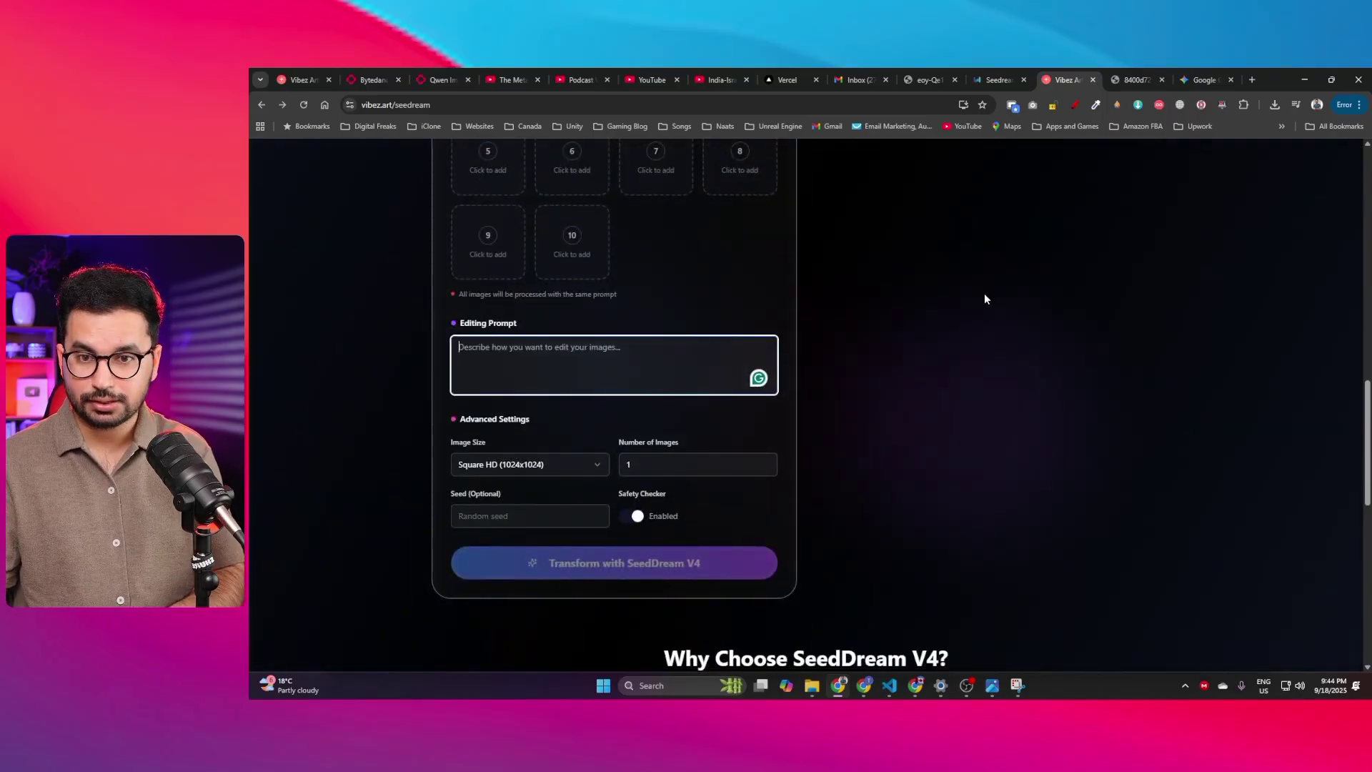
type("c")
key("BackSpace")
type("generate a new image, add the Vi")
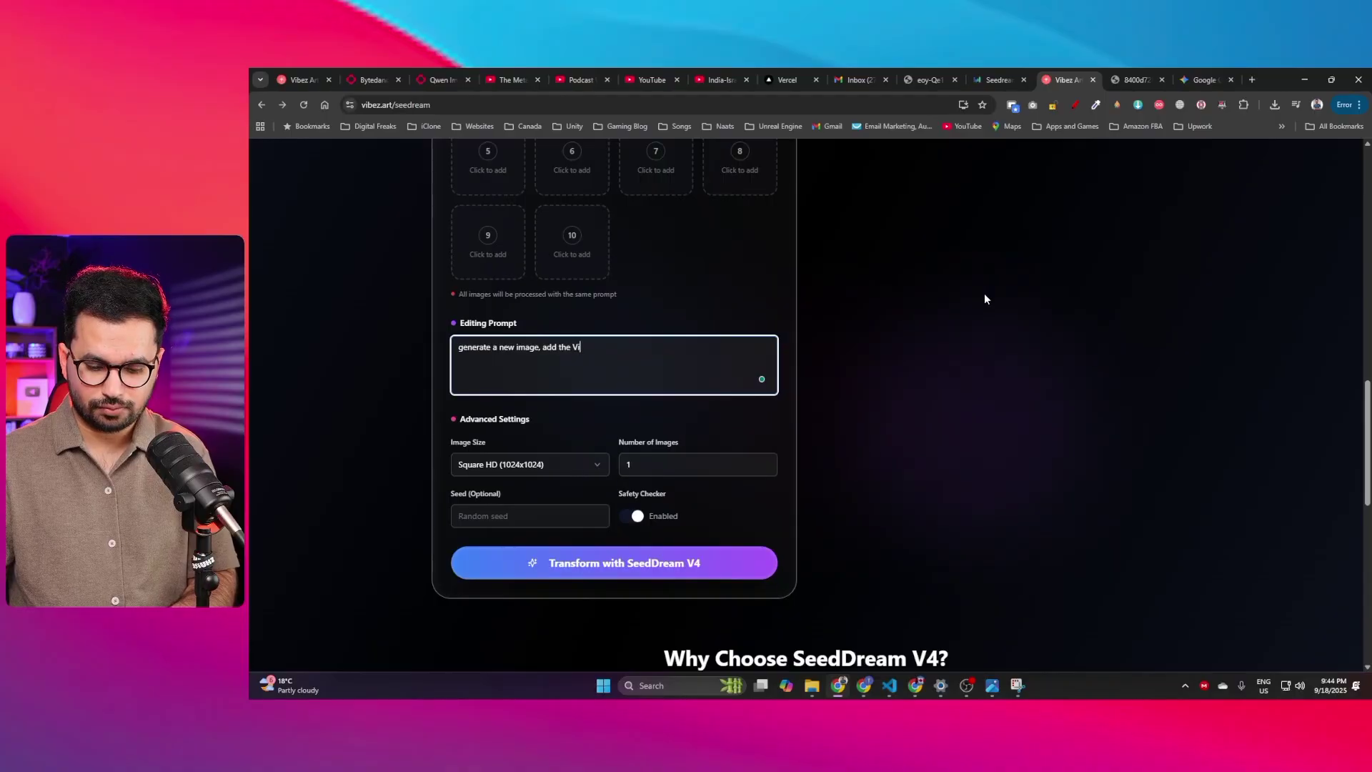
type("be Coding image on ba")
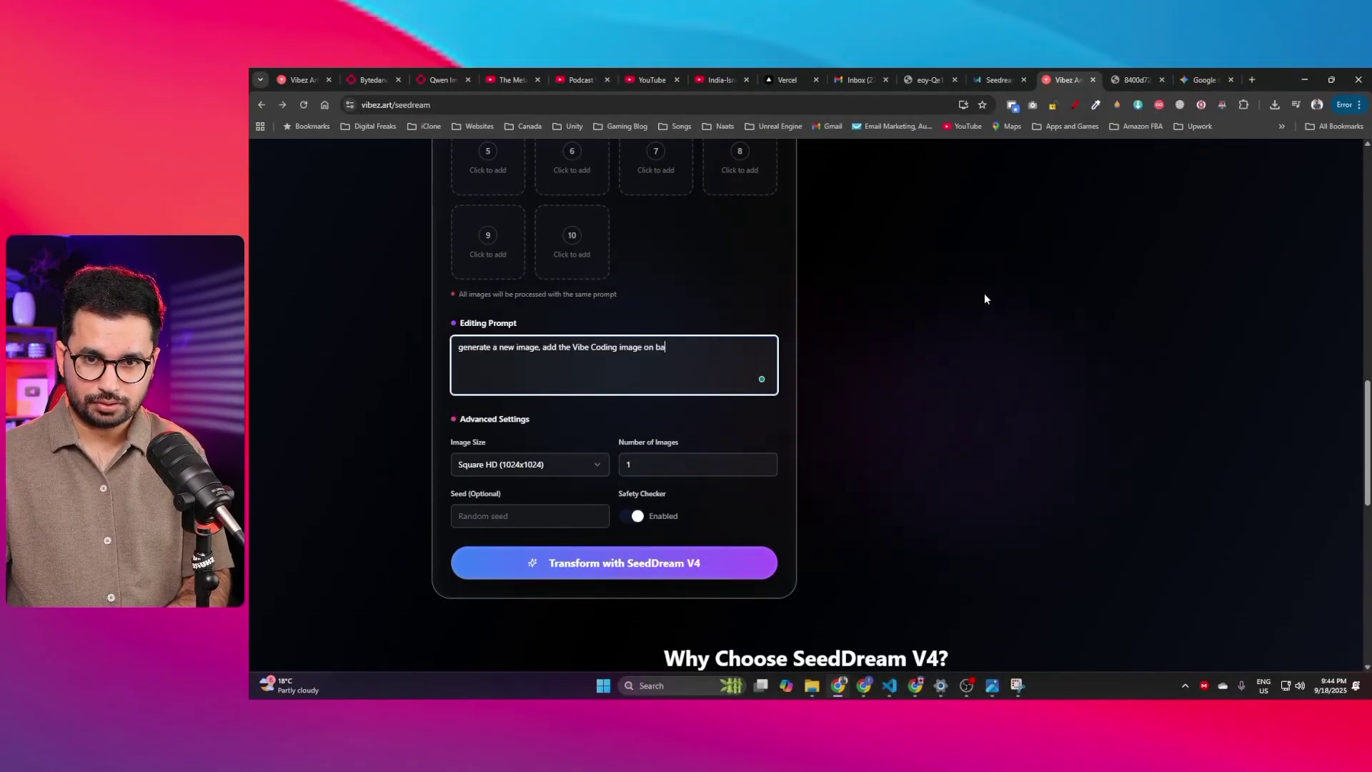
type("ckground")
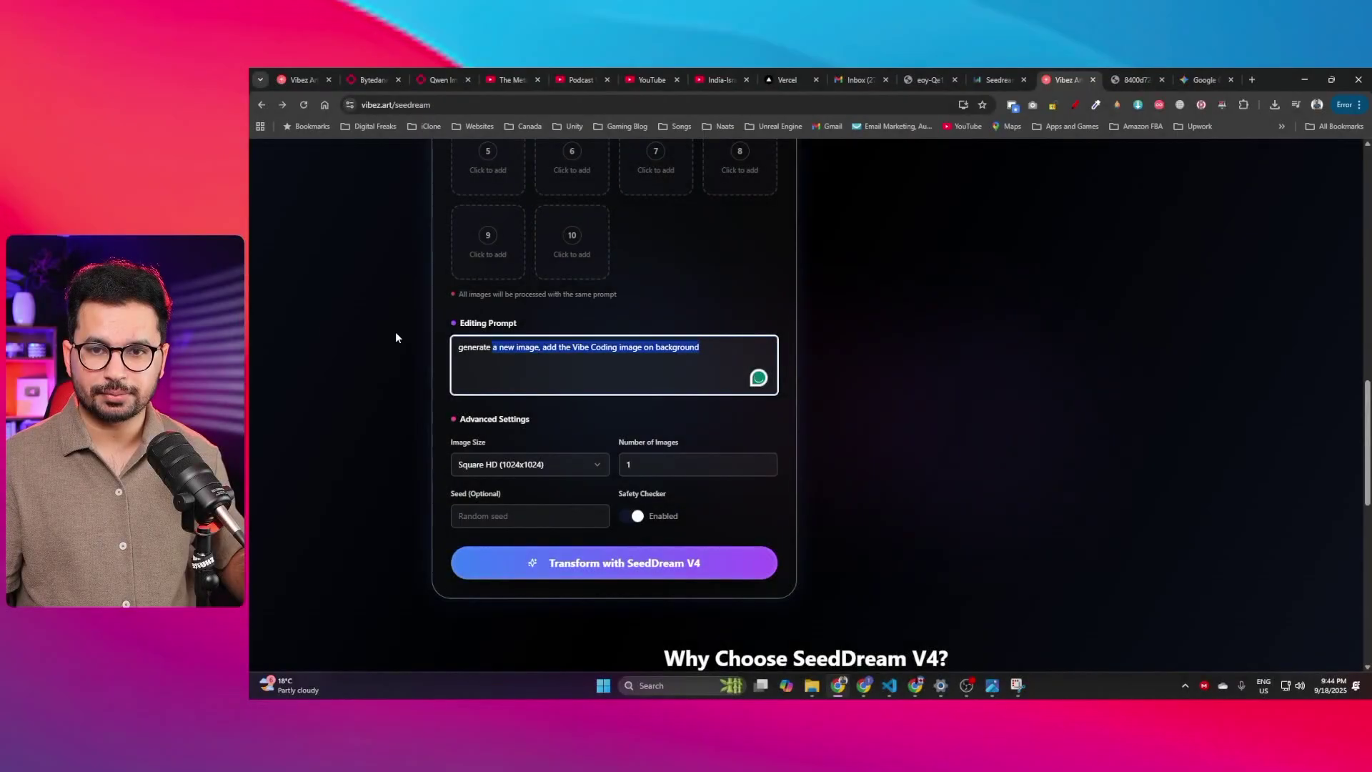
left_click(619, 566)
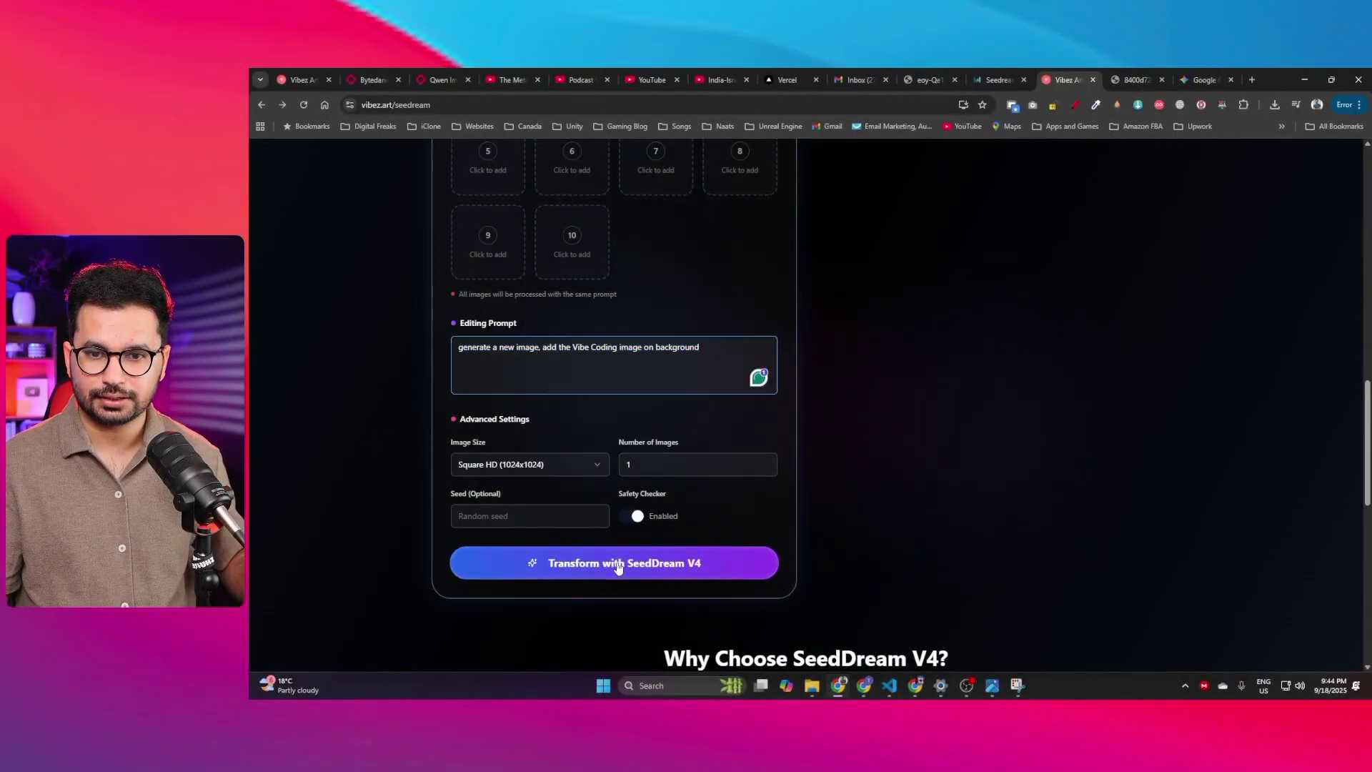
scroll(958, 472, "up", 5)
Step: View the binary-rain background composite full size, then go back to the SeedDream editor
scroll(950, 458, "up", 3)
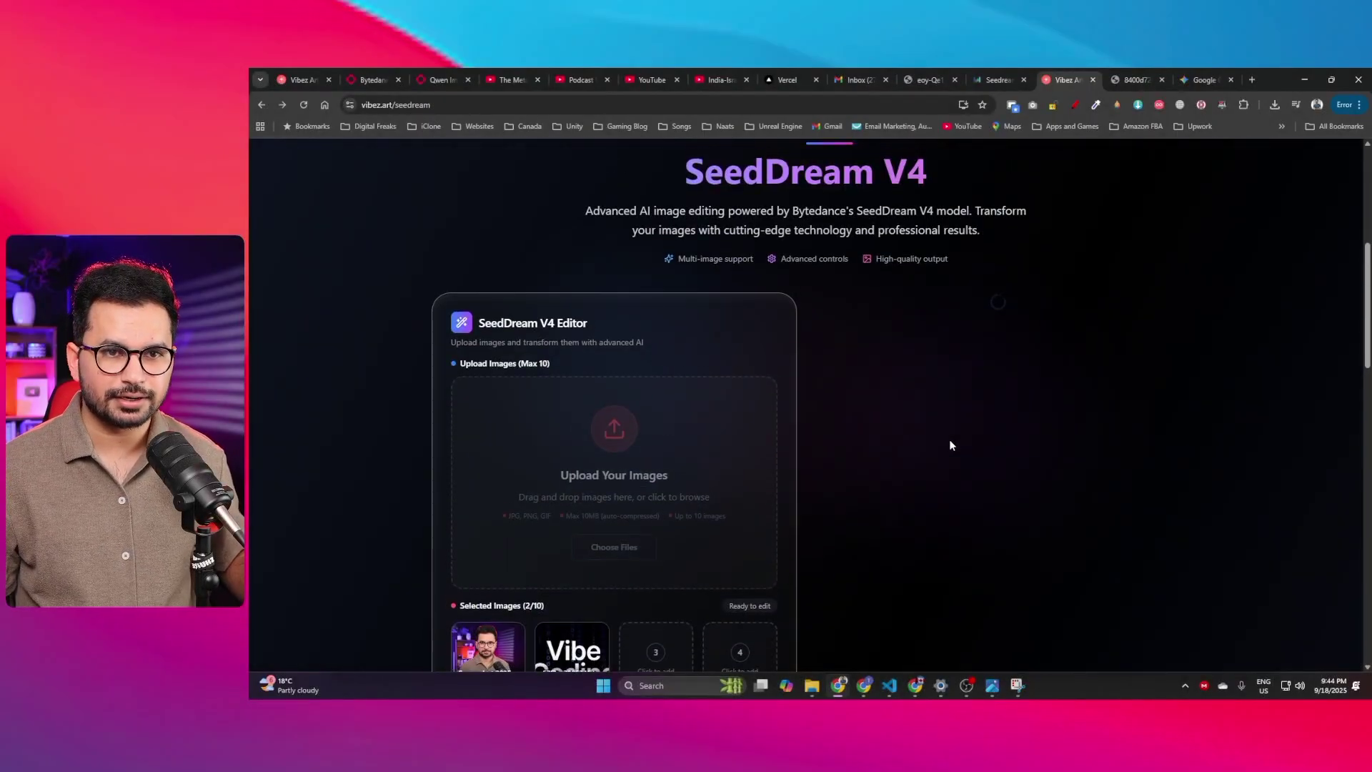
scroll(922, 429, "down", 2)
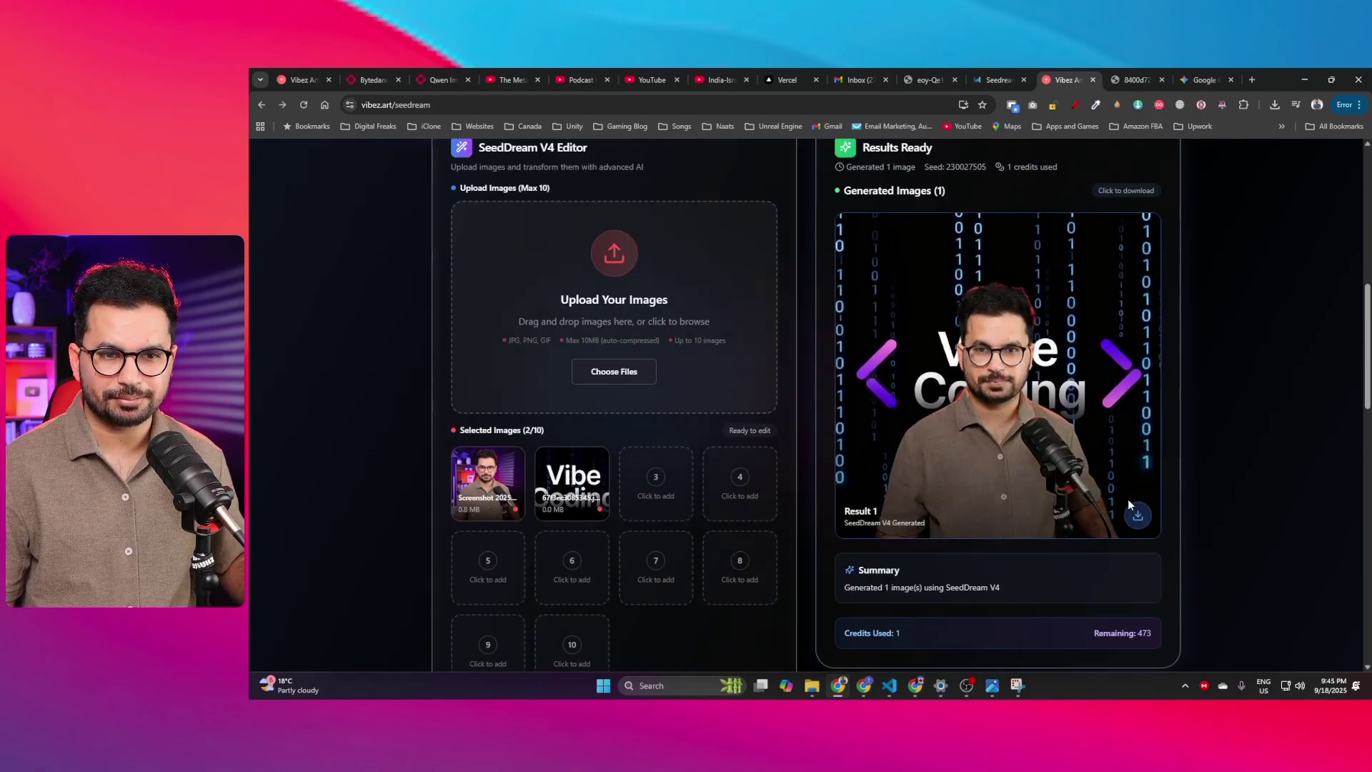
left_click(1138, 516)
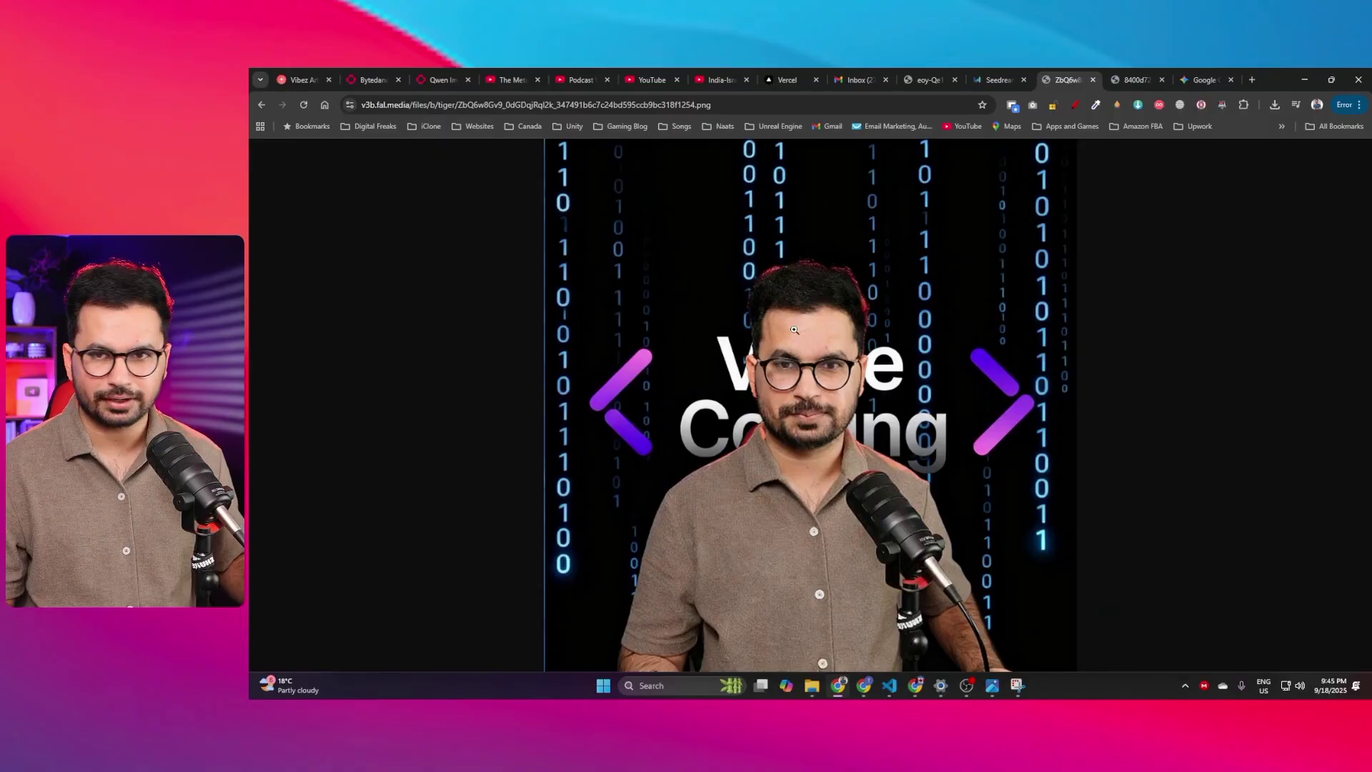
left_click(261, 104)
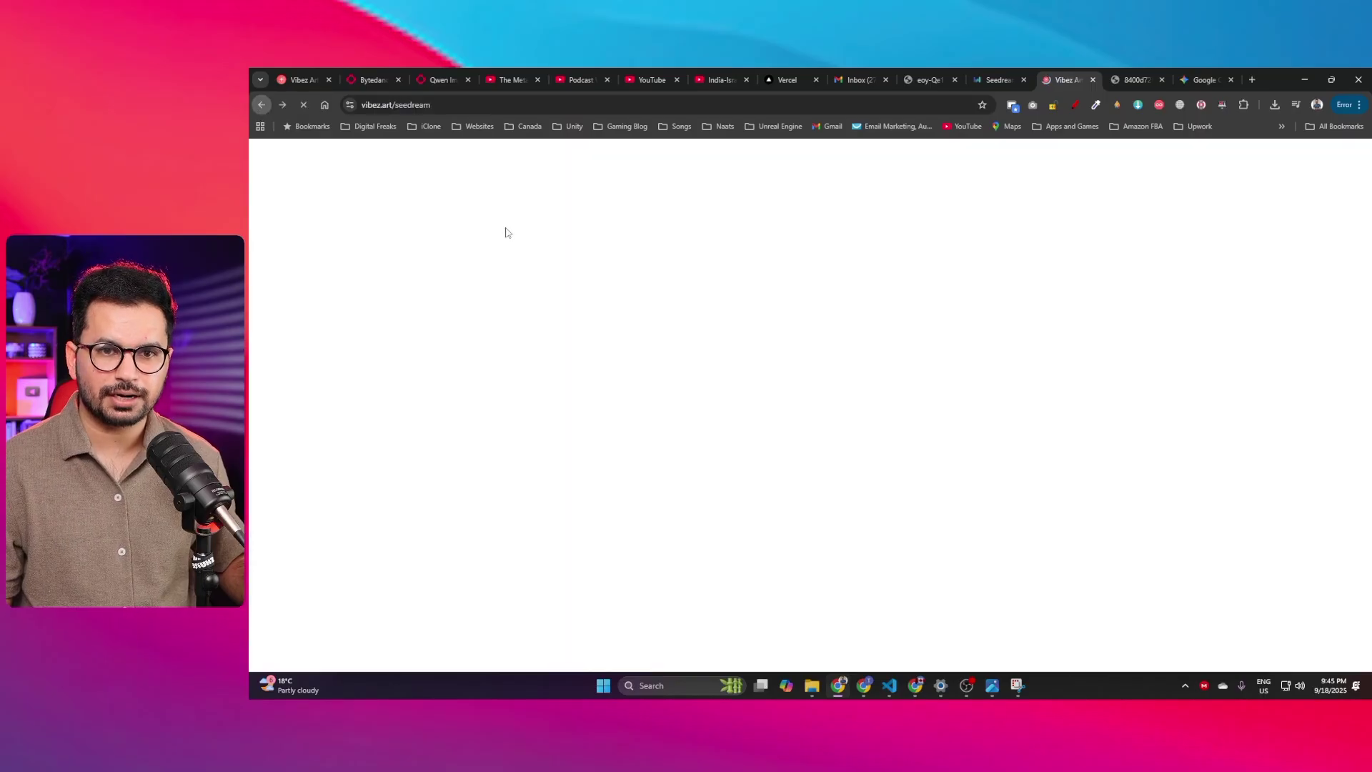
Step: Open the Pz4H6 Vibe Coding PNG from Downloads in Photos and zoom in and out
left_click(812, 686)
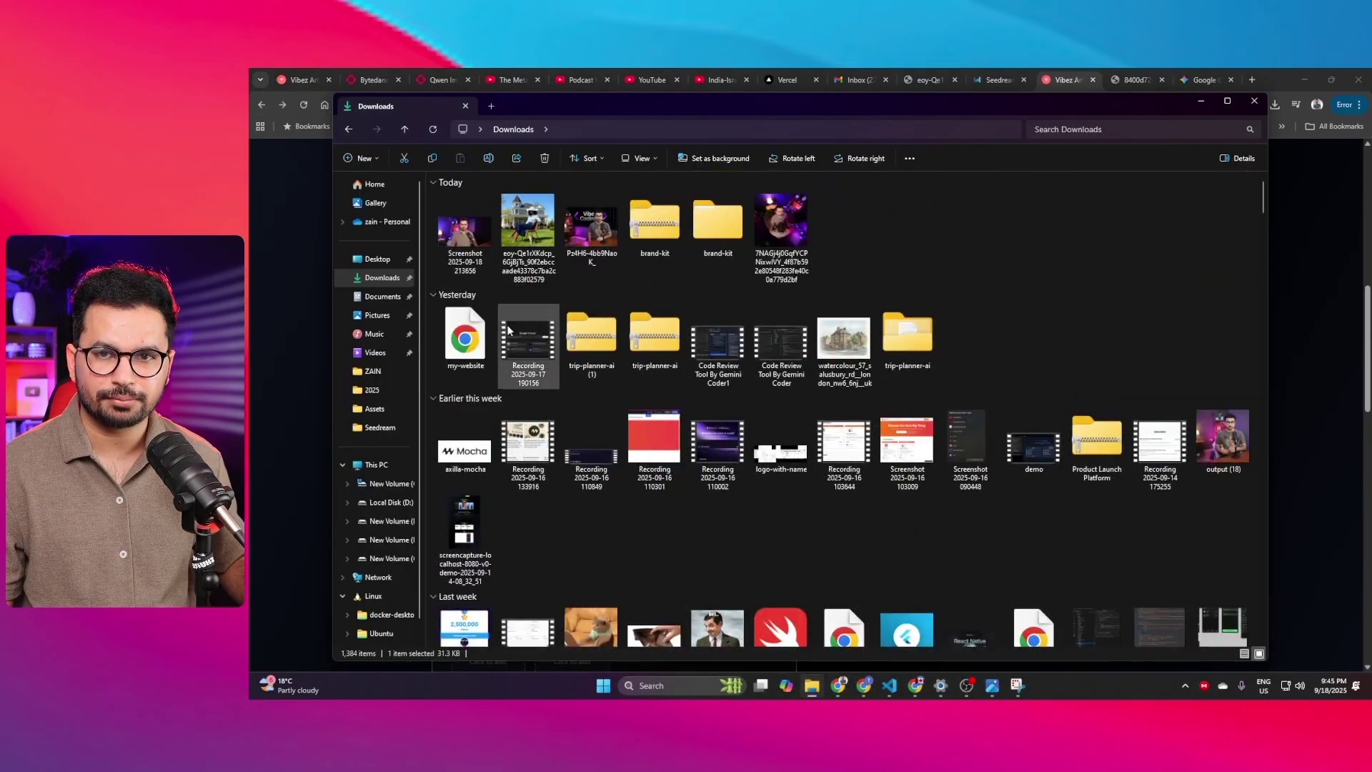
double_click(573, 225)
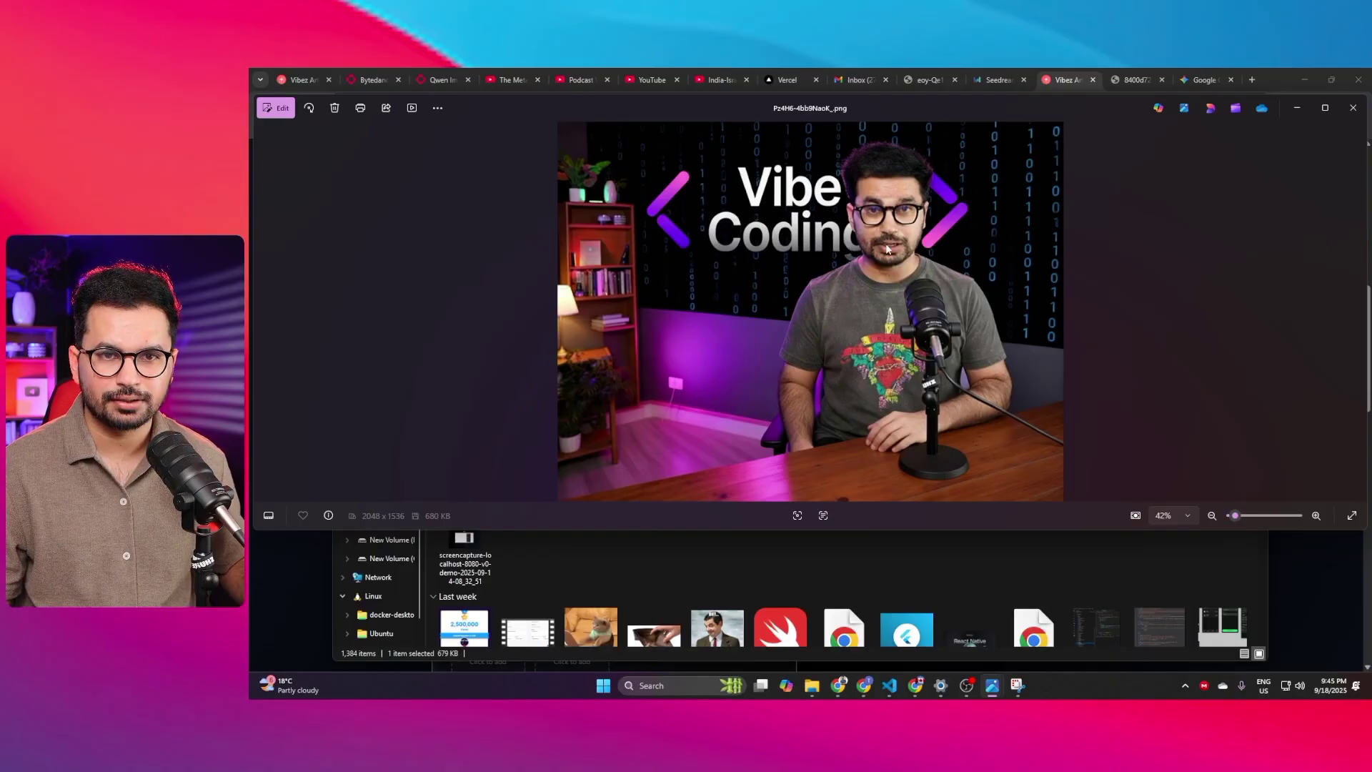
scroll(889, 249, "up", 5)
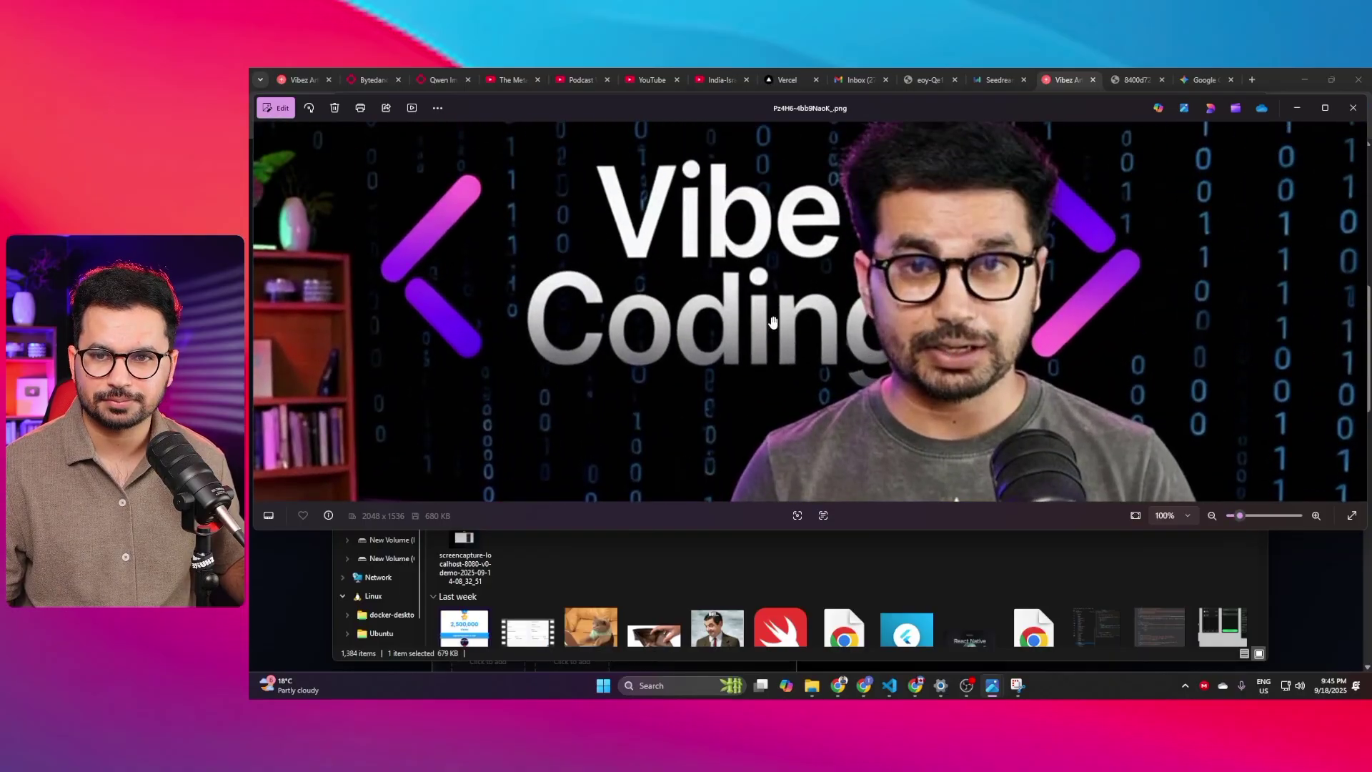
scroll(769, 301, "down", 5)
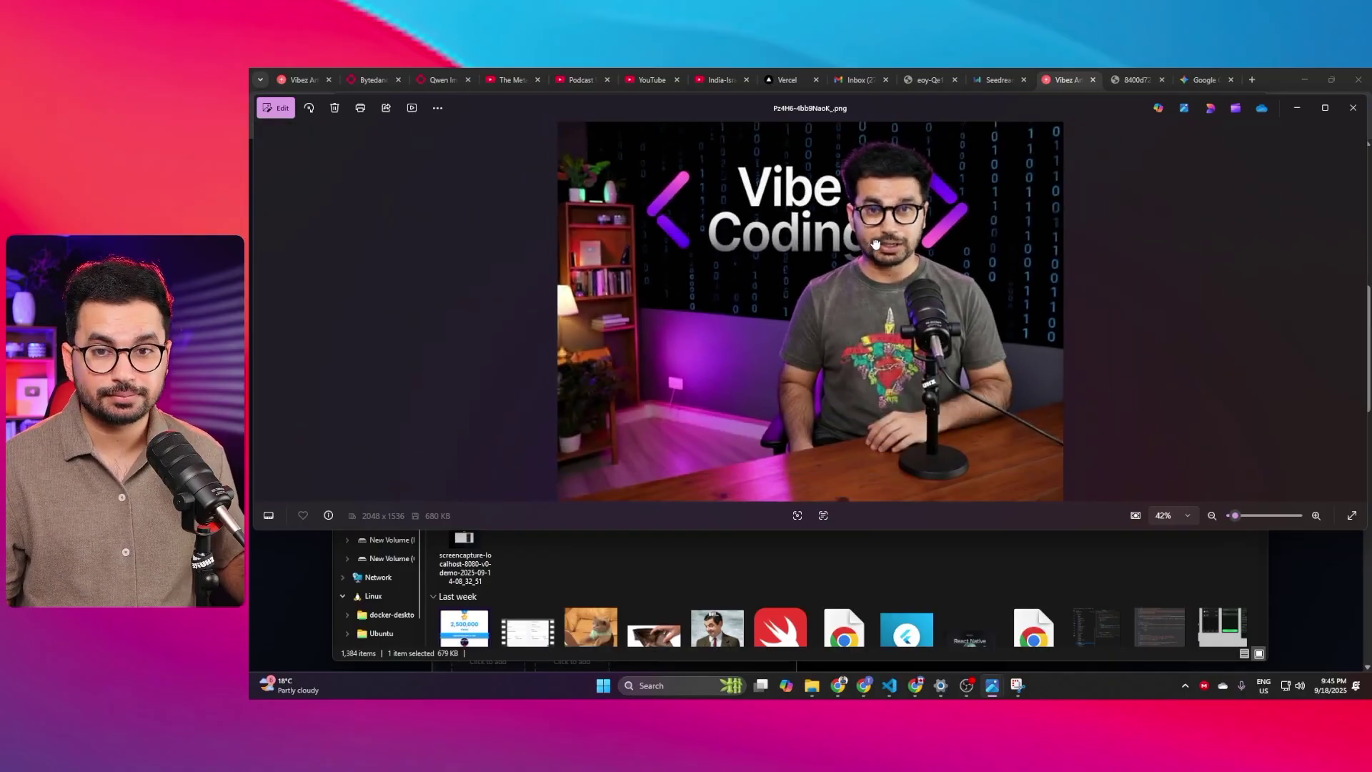